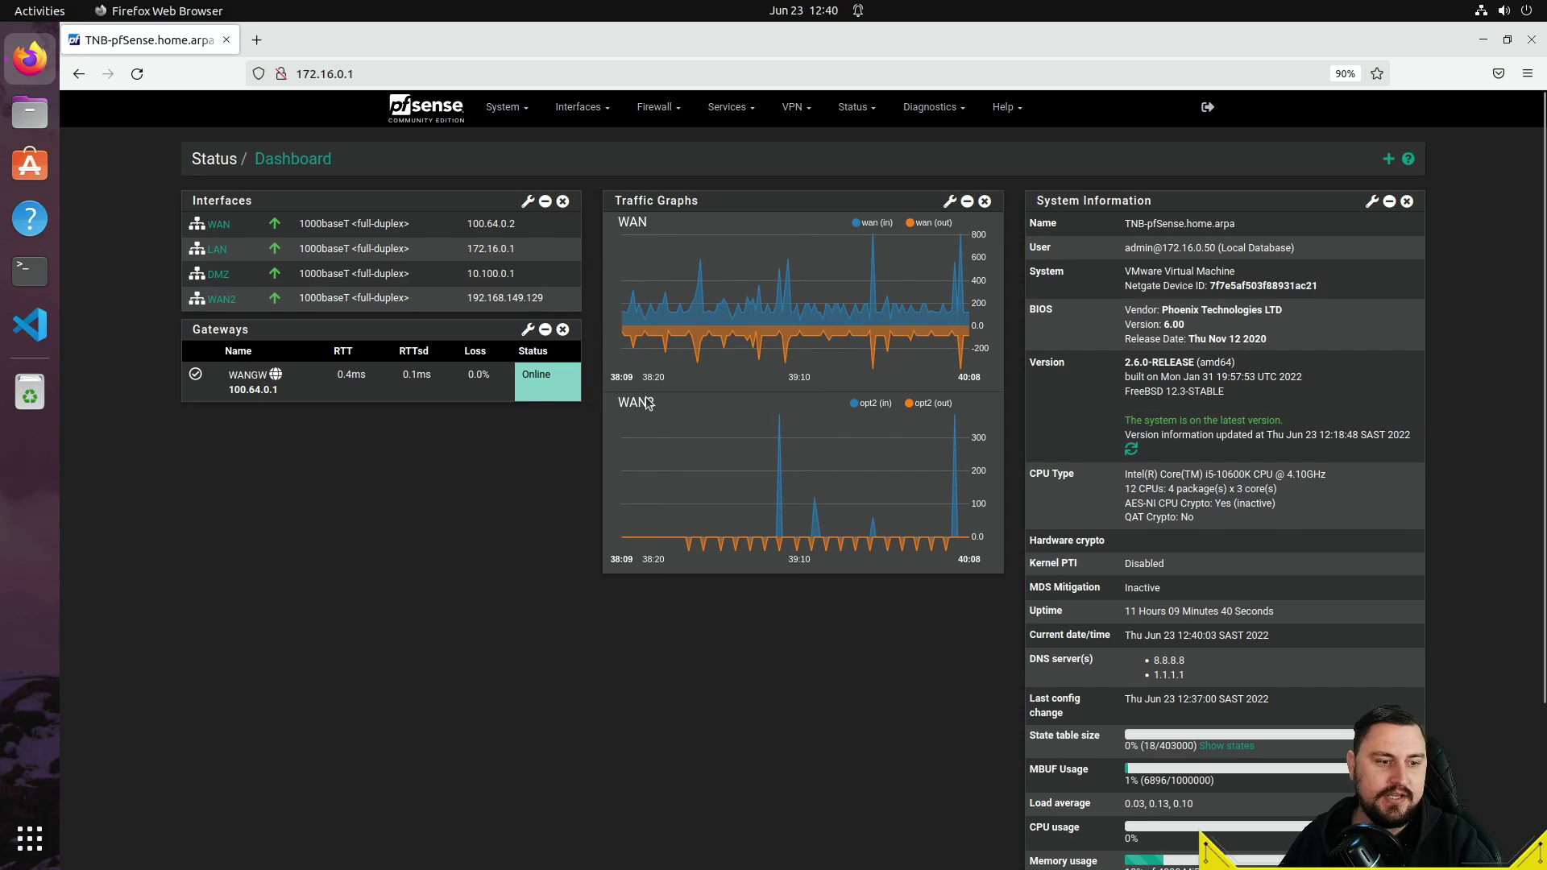
# Search the available packages for bgp in the Package Manager, and review the list of installed packages
pyautogui.click(508, 107)
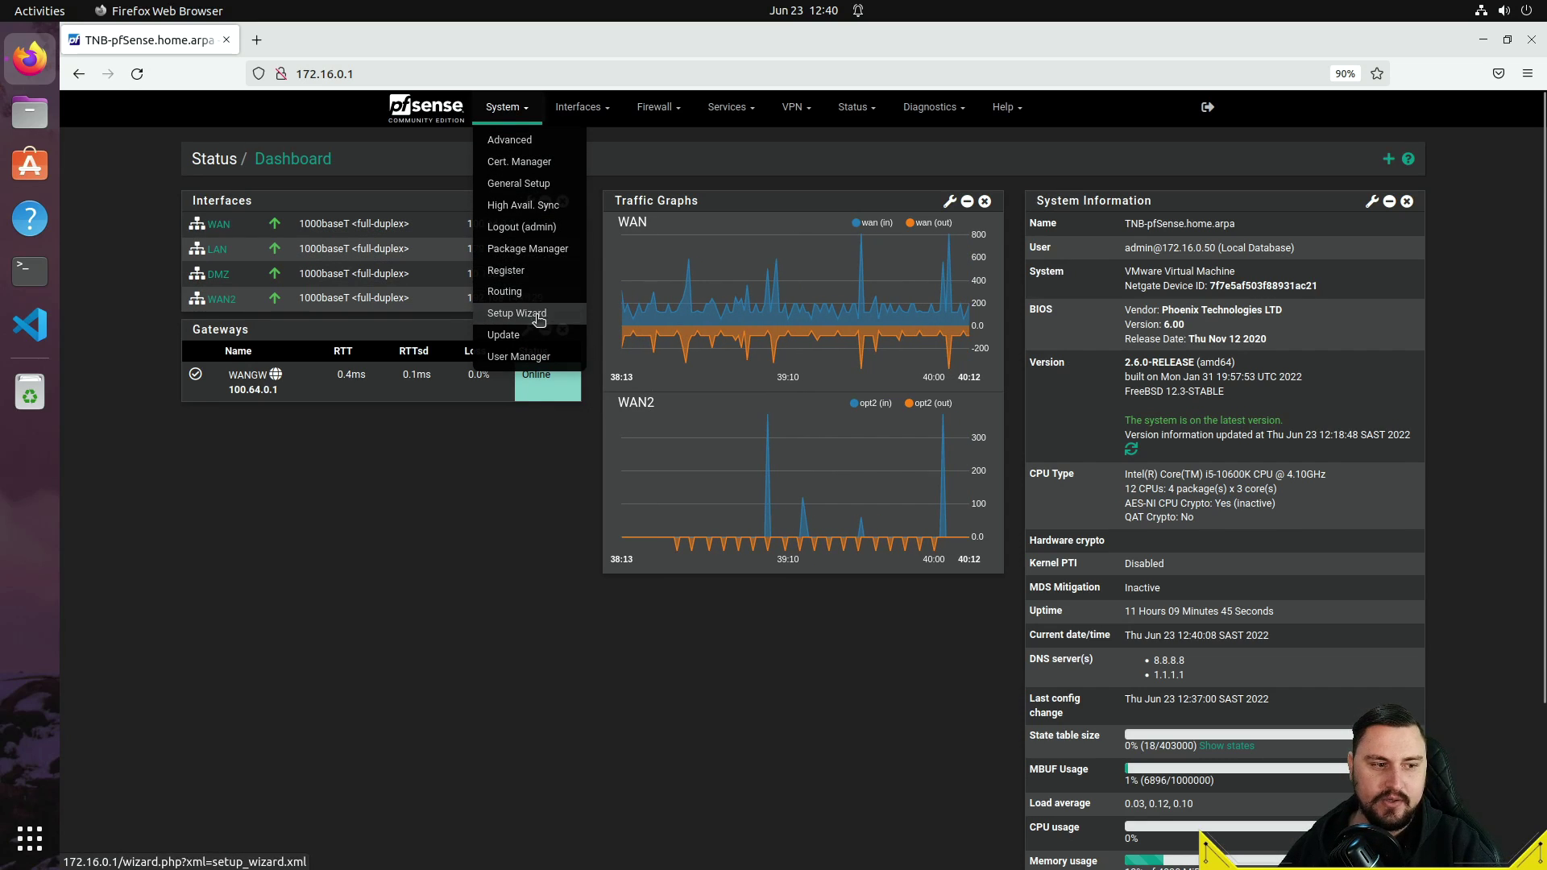
pyautogui.click(550, 251)
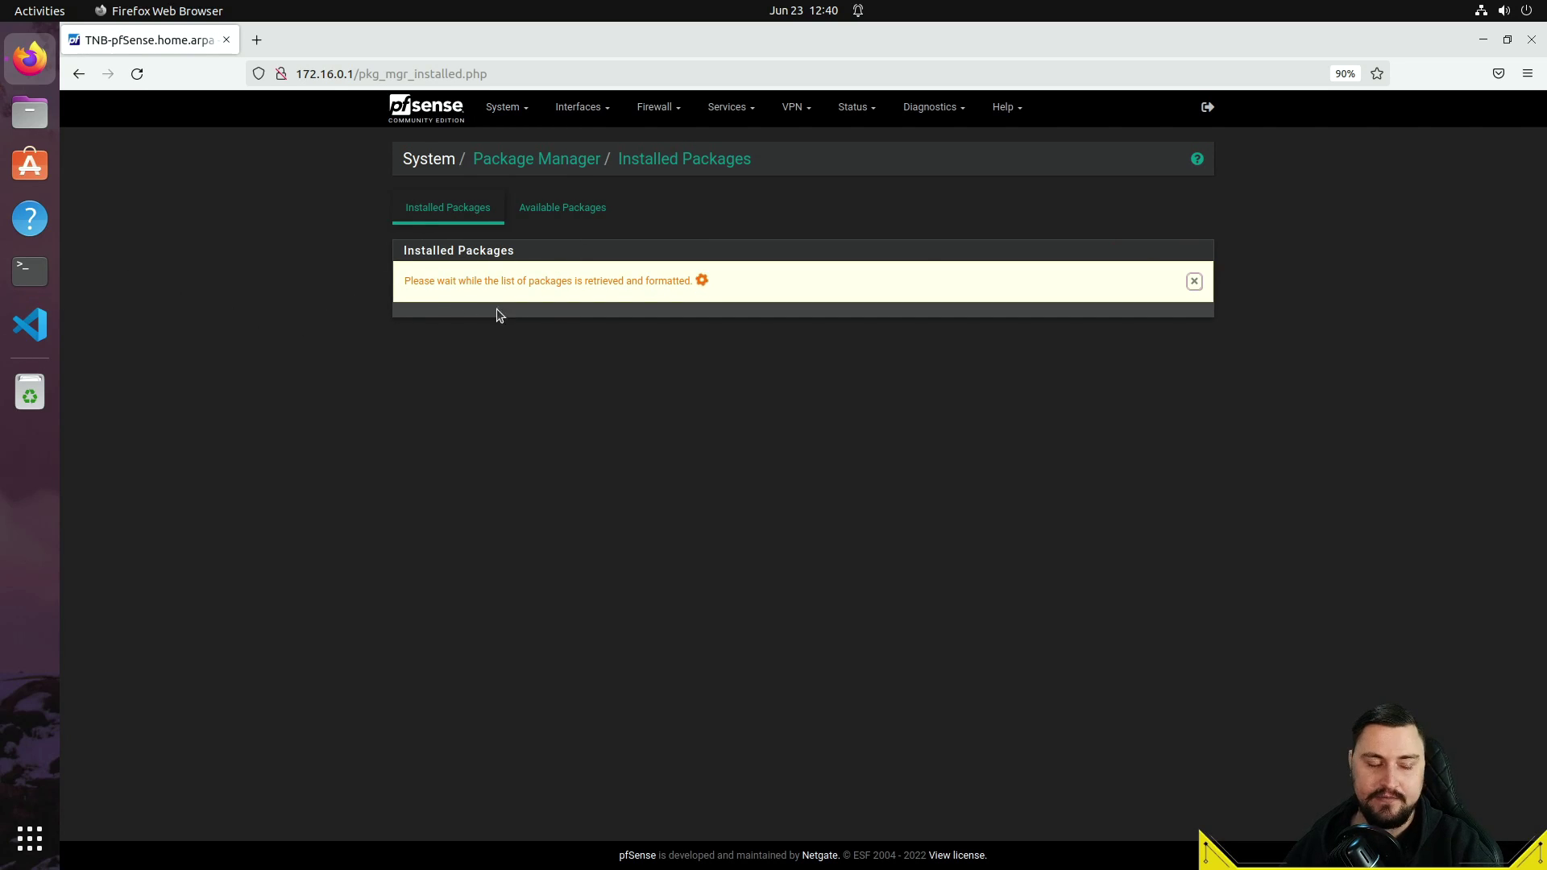
pyautogui.rightClick(460, 310)
pyautogui.click(376, 332)
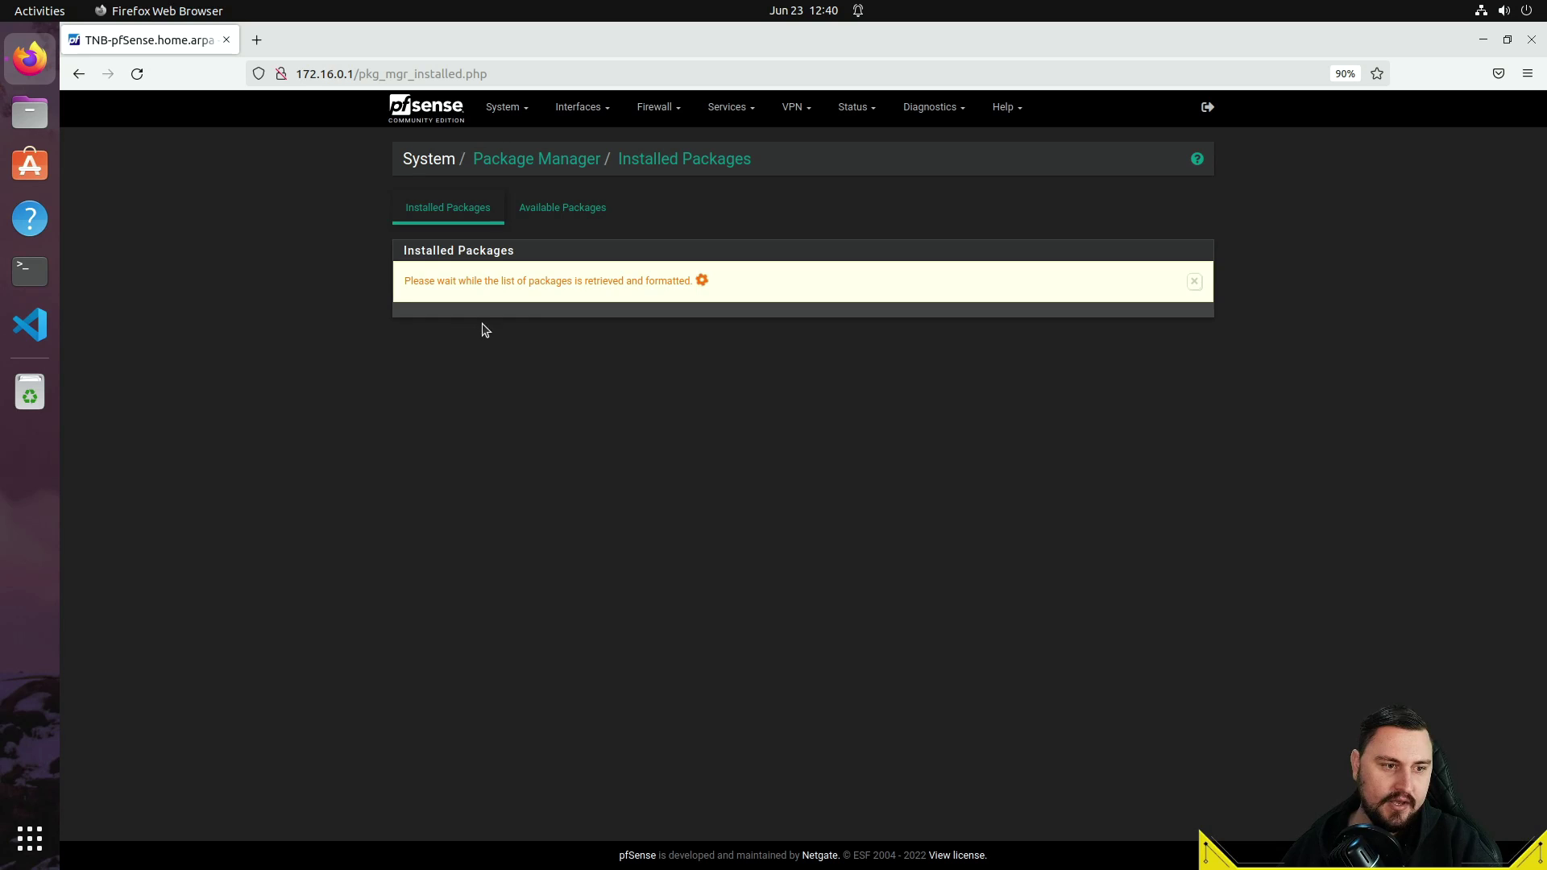
pyautogui.click(555, 202)
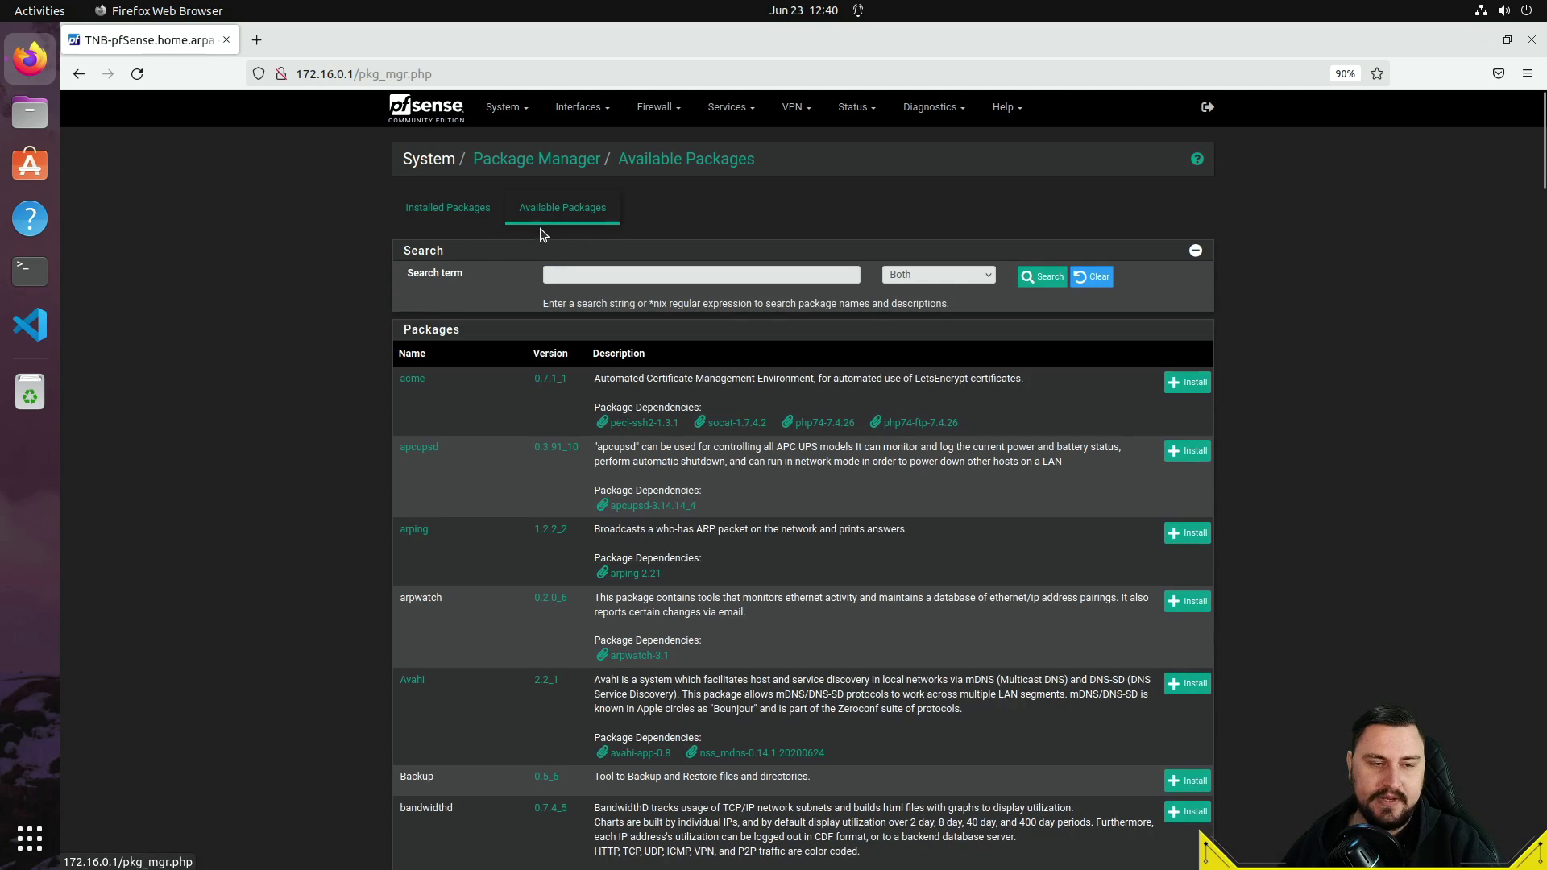
pyautogui.click(579, 276)
pyautogui.write('bgp')
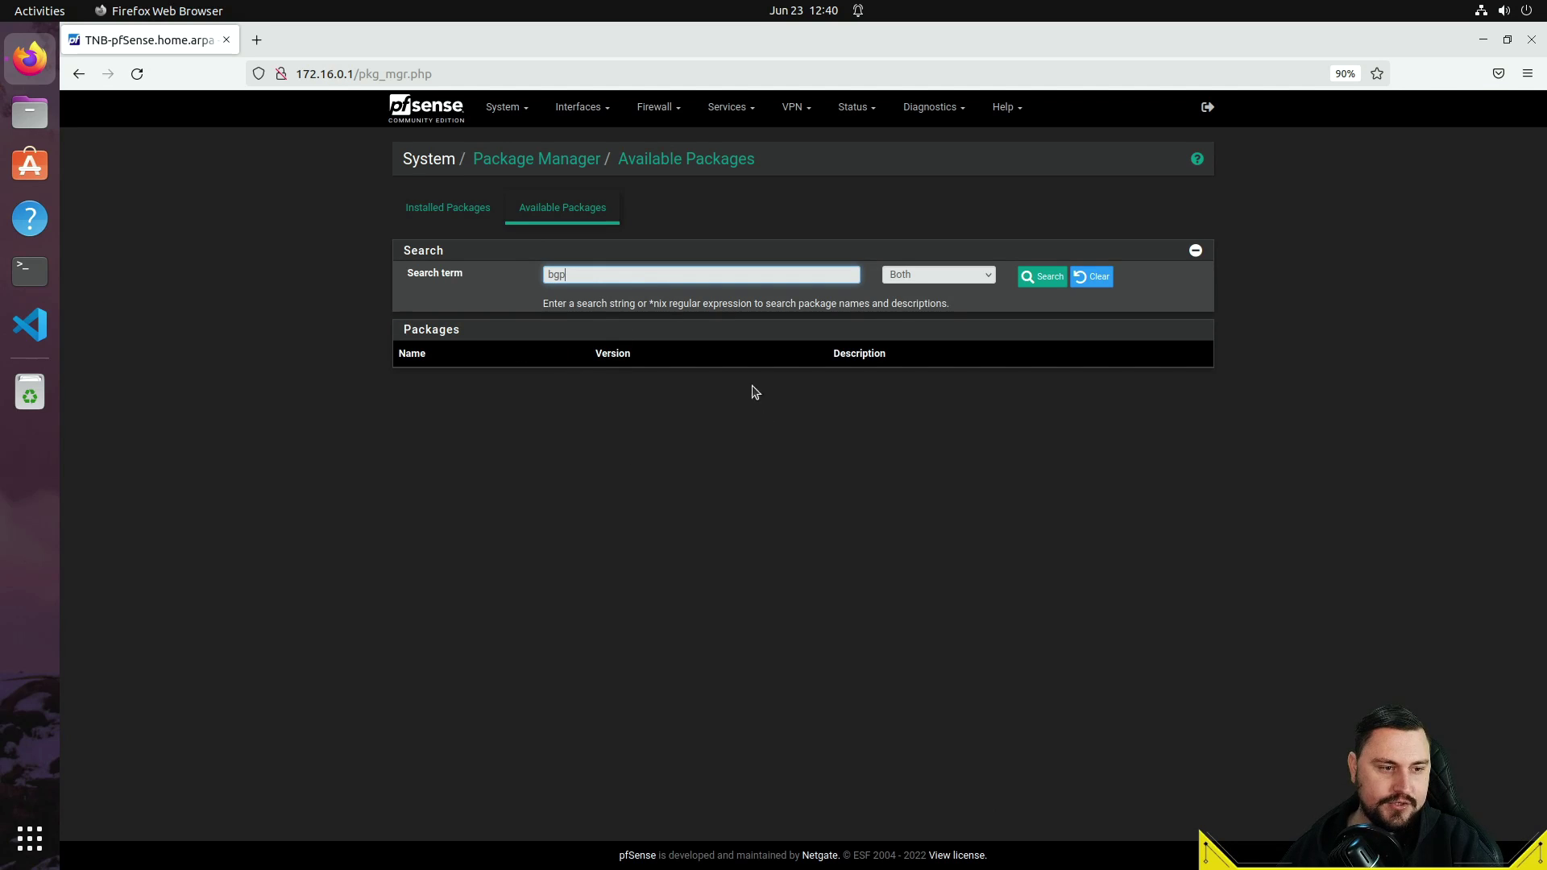
pyautogui.click(448, 213)
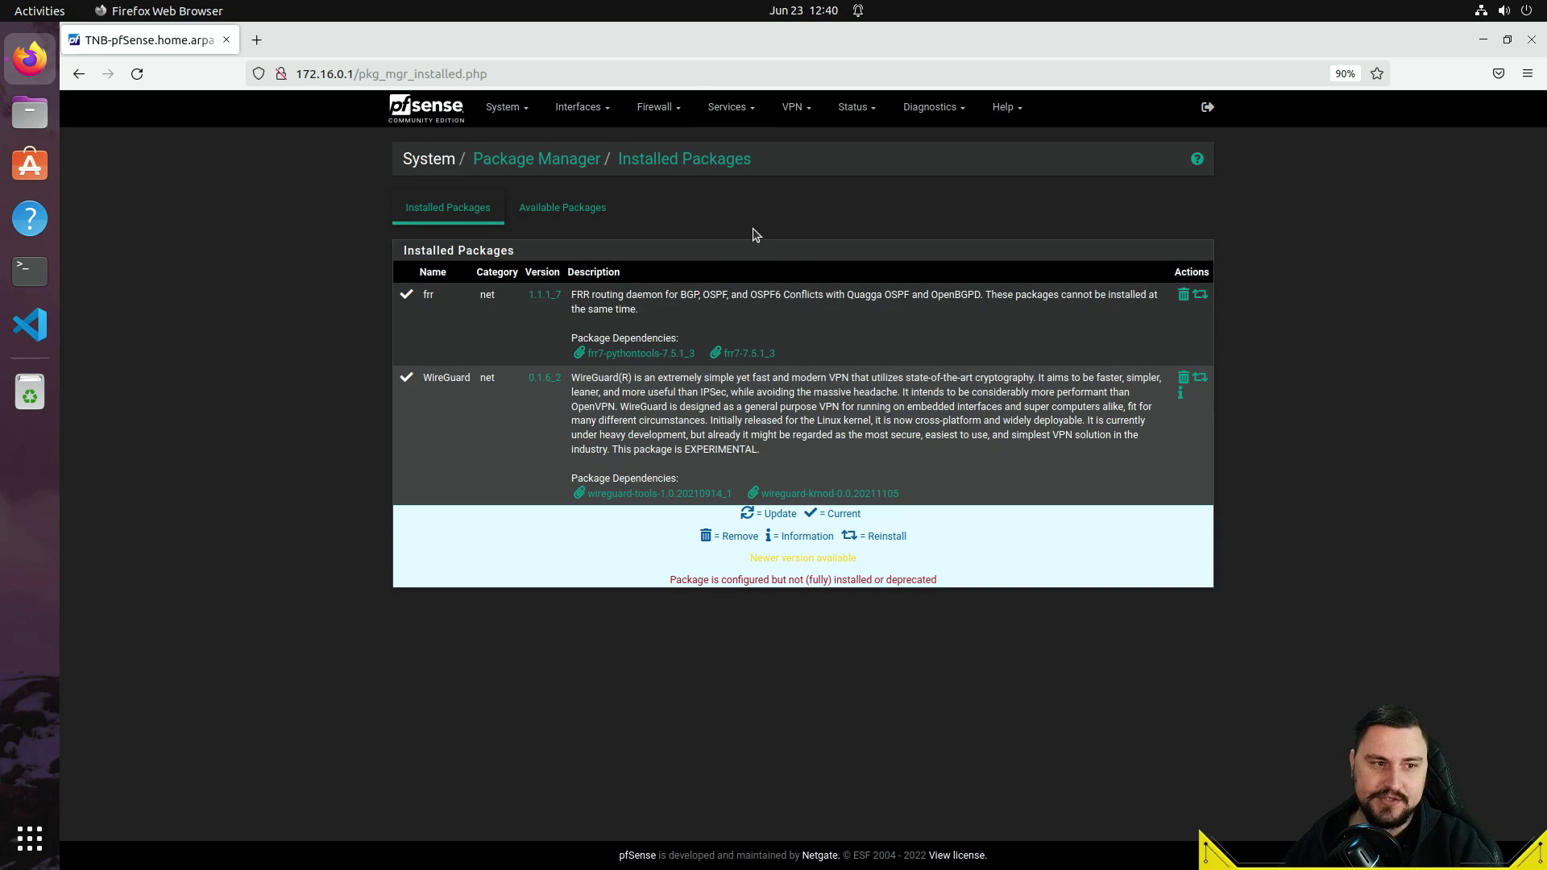
# Enable FRR in the FRR Global/Zebra settings and save the configuration
pyautogui.click(731, 117)
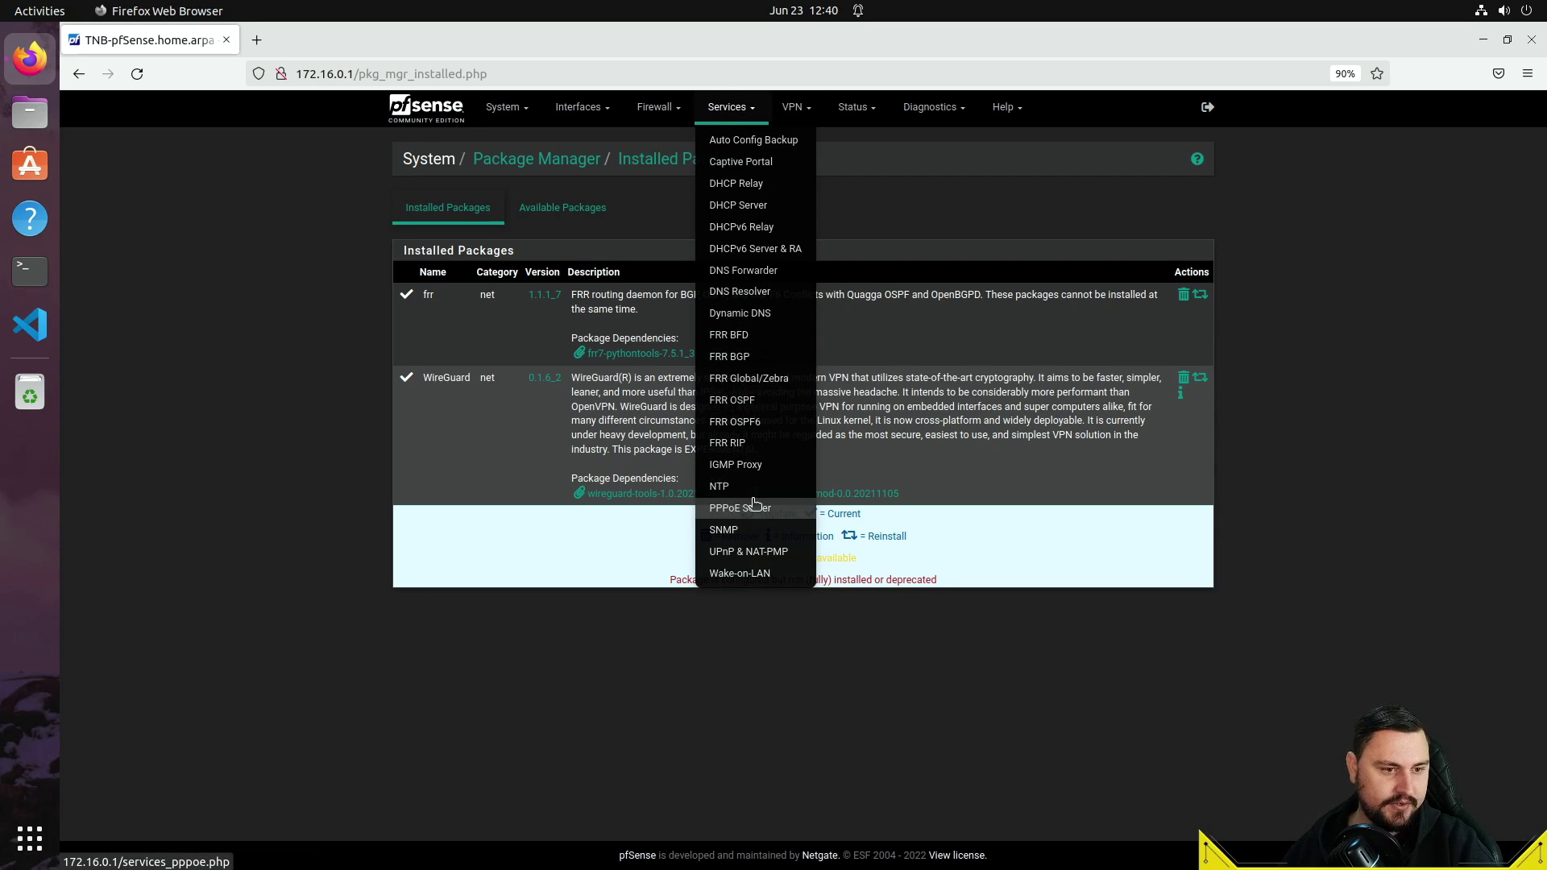
pyautogui.click(780, 380)
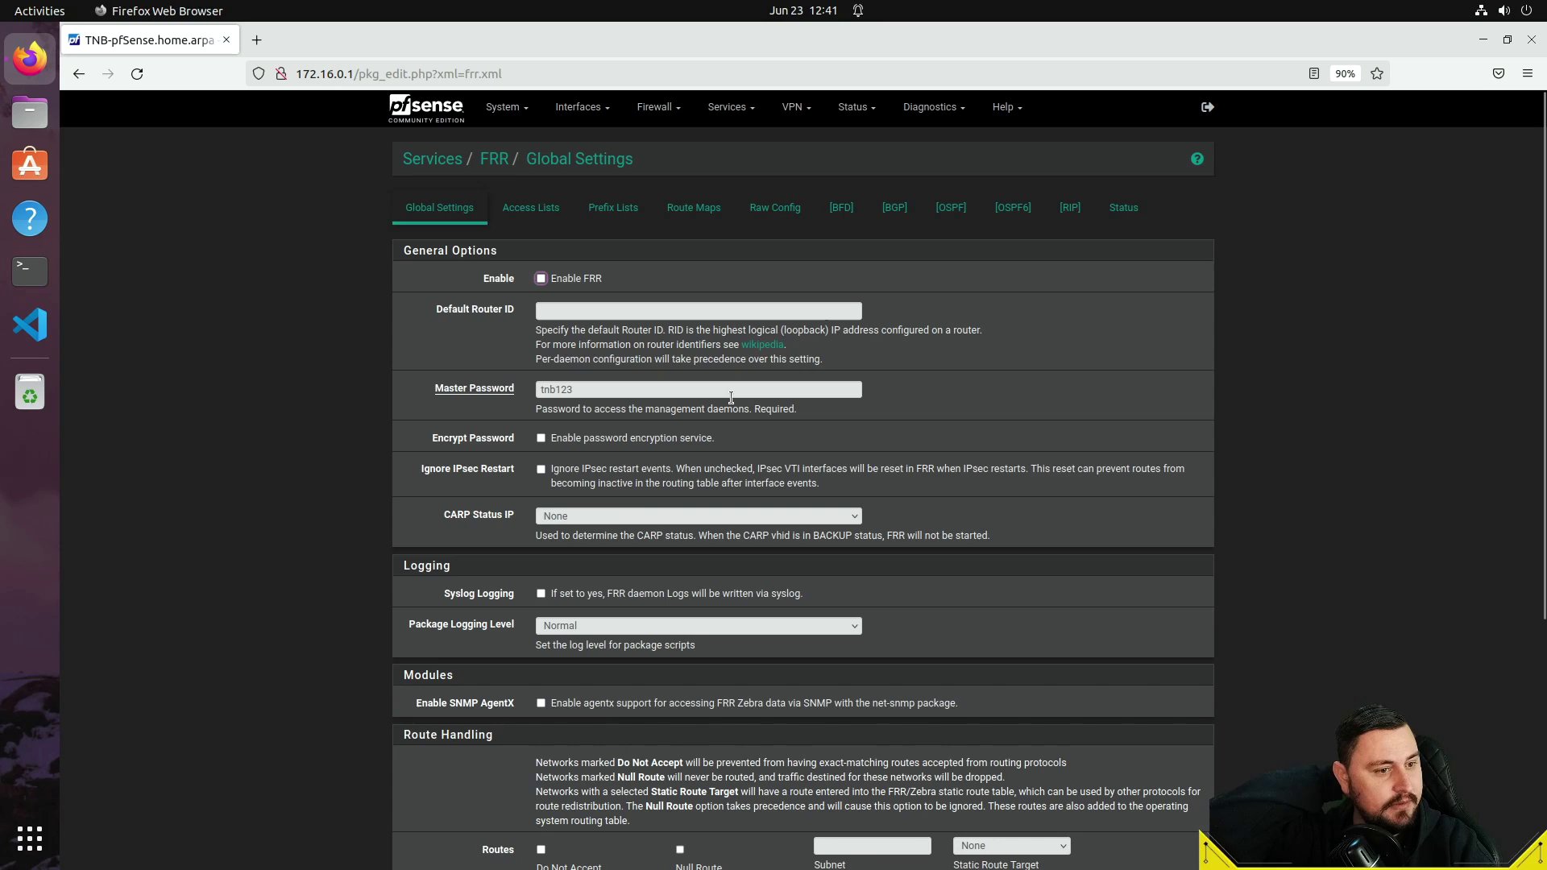
pyautogui.click(594, 282)
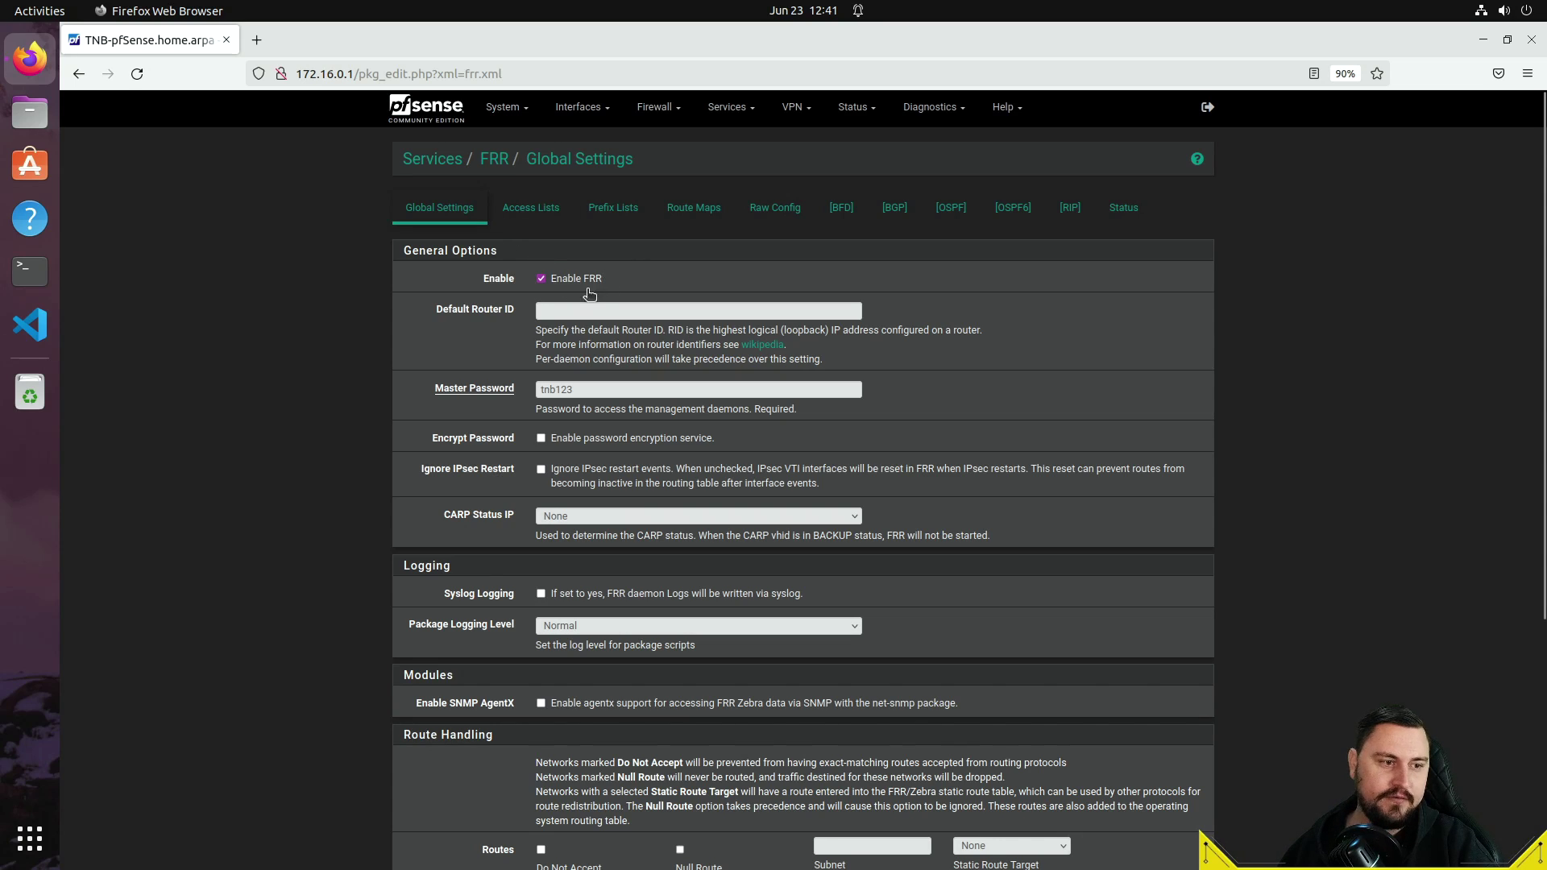
pyautogui.click(562, 314)
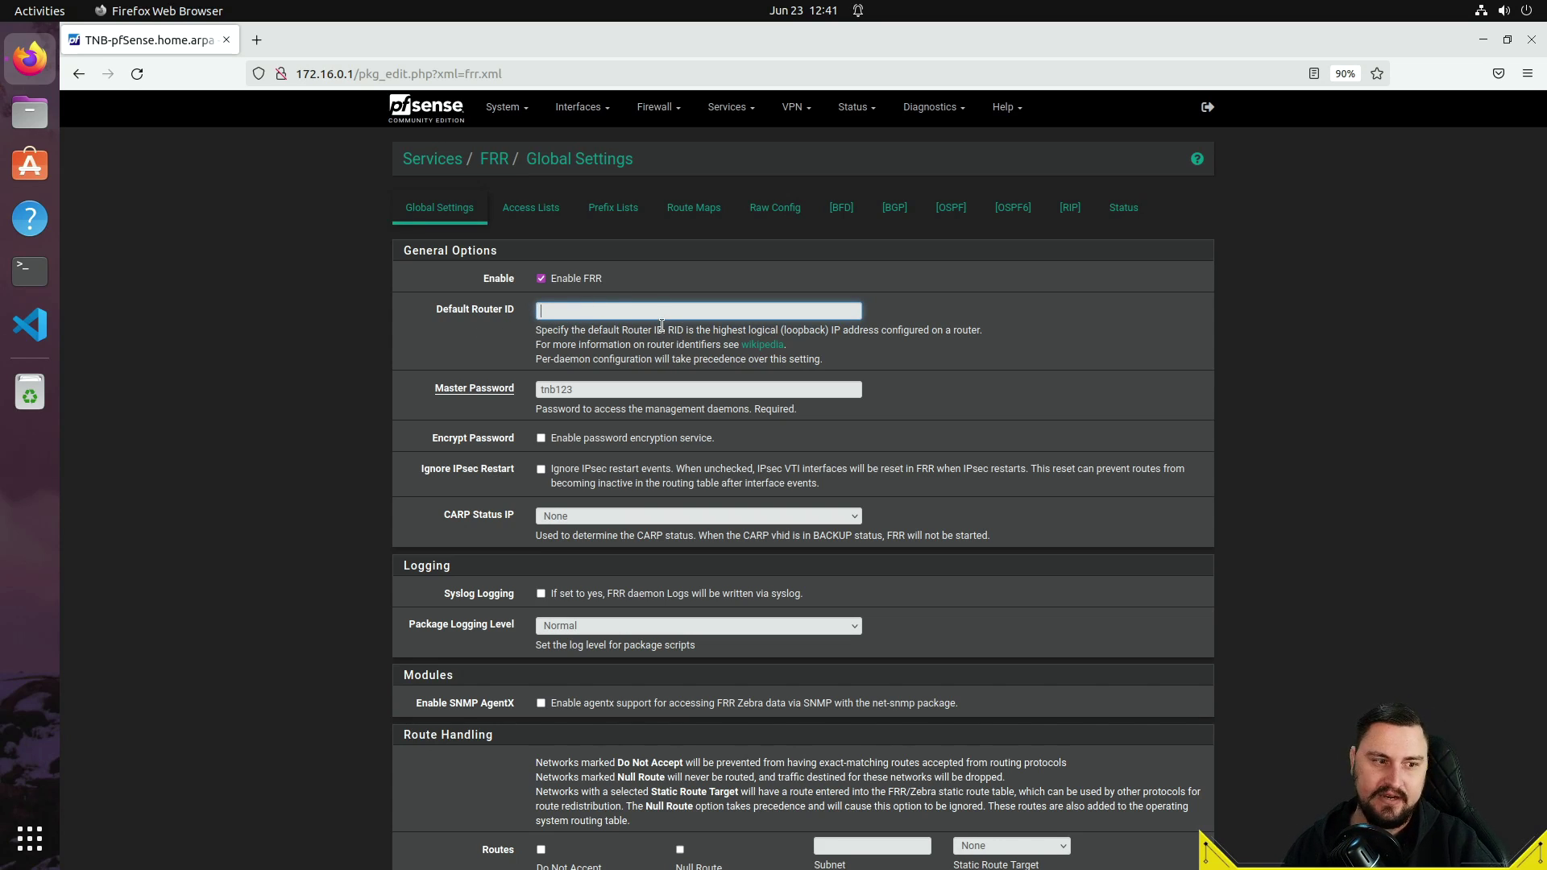
pyautogui.doubleClick(584, 388)
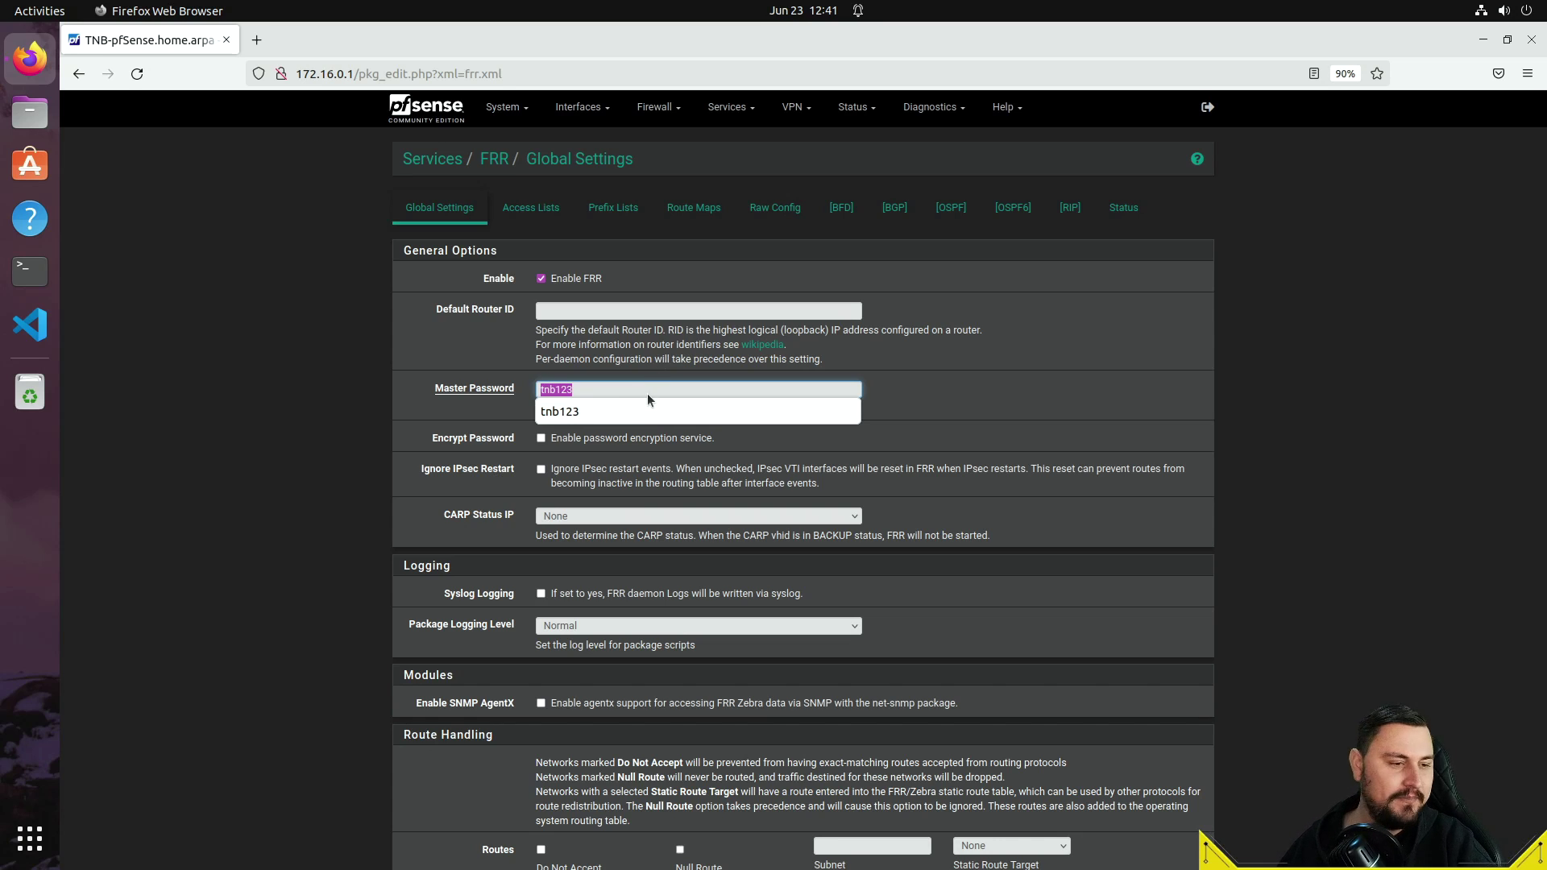
pyautogui.click(756, 385)
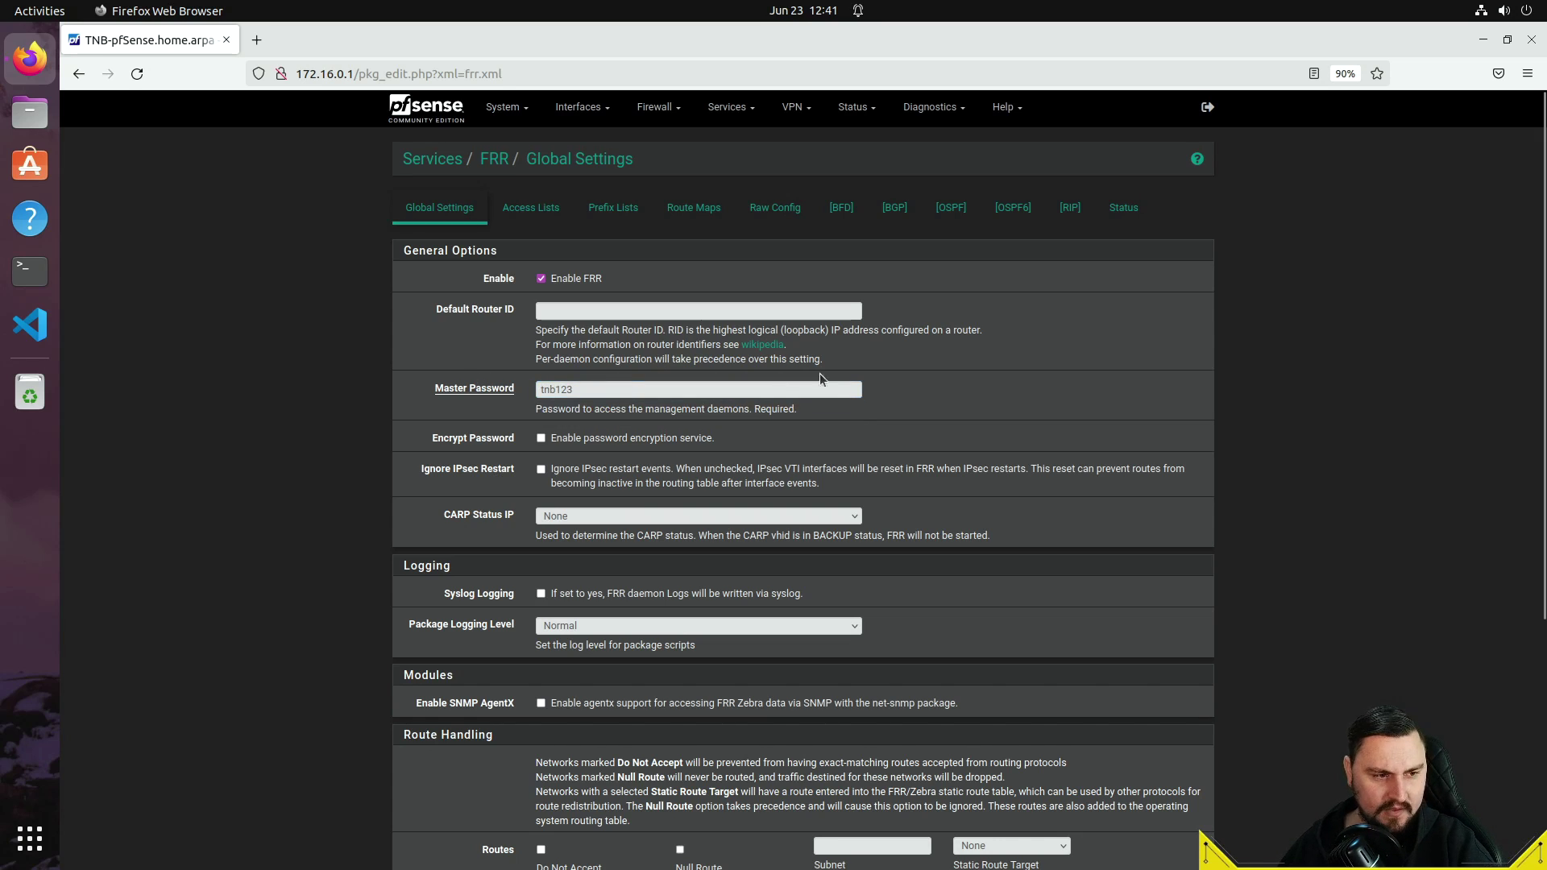
pyautogui.scroll(-2, 579, 362)
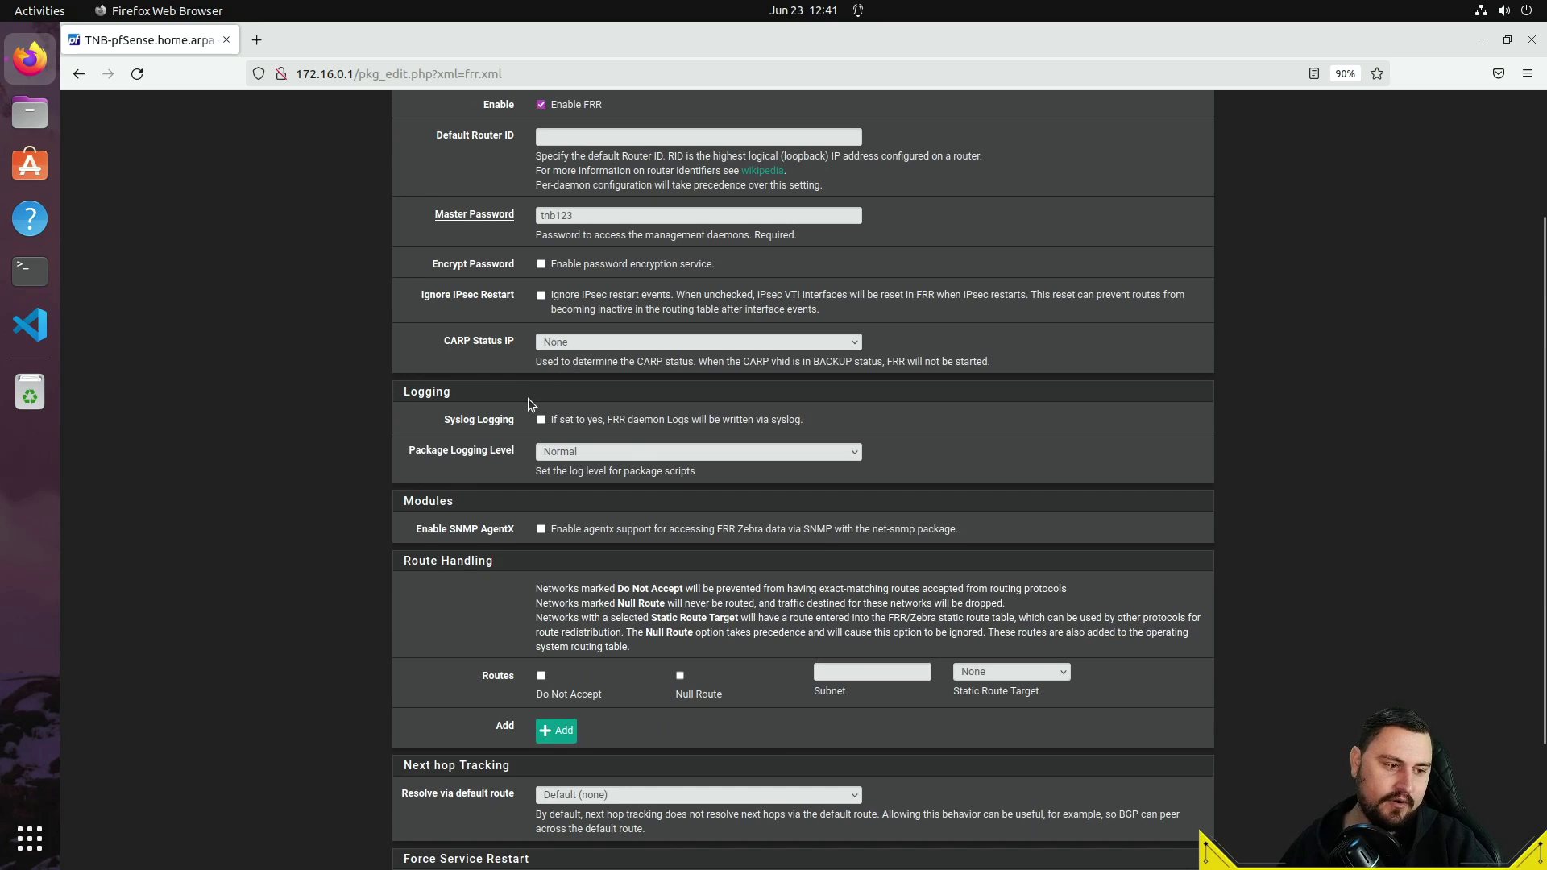
pyautogui.scroll(-3, 576, 419)
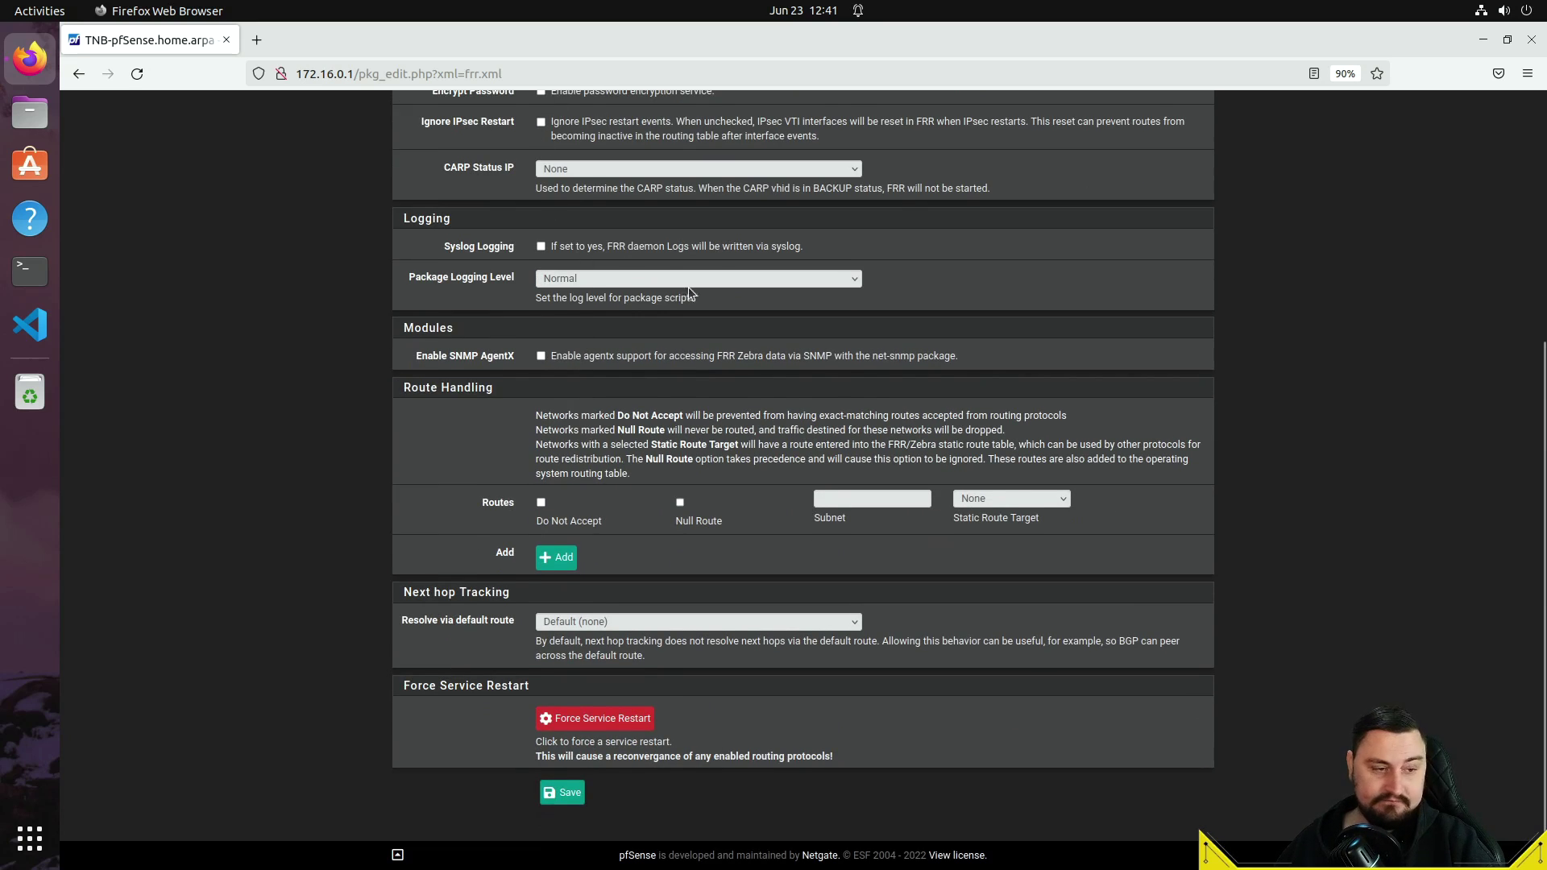
pyautogui.scroll(5, 669, 282)
pyautogui.scroll(-5, 637, 262)
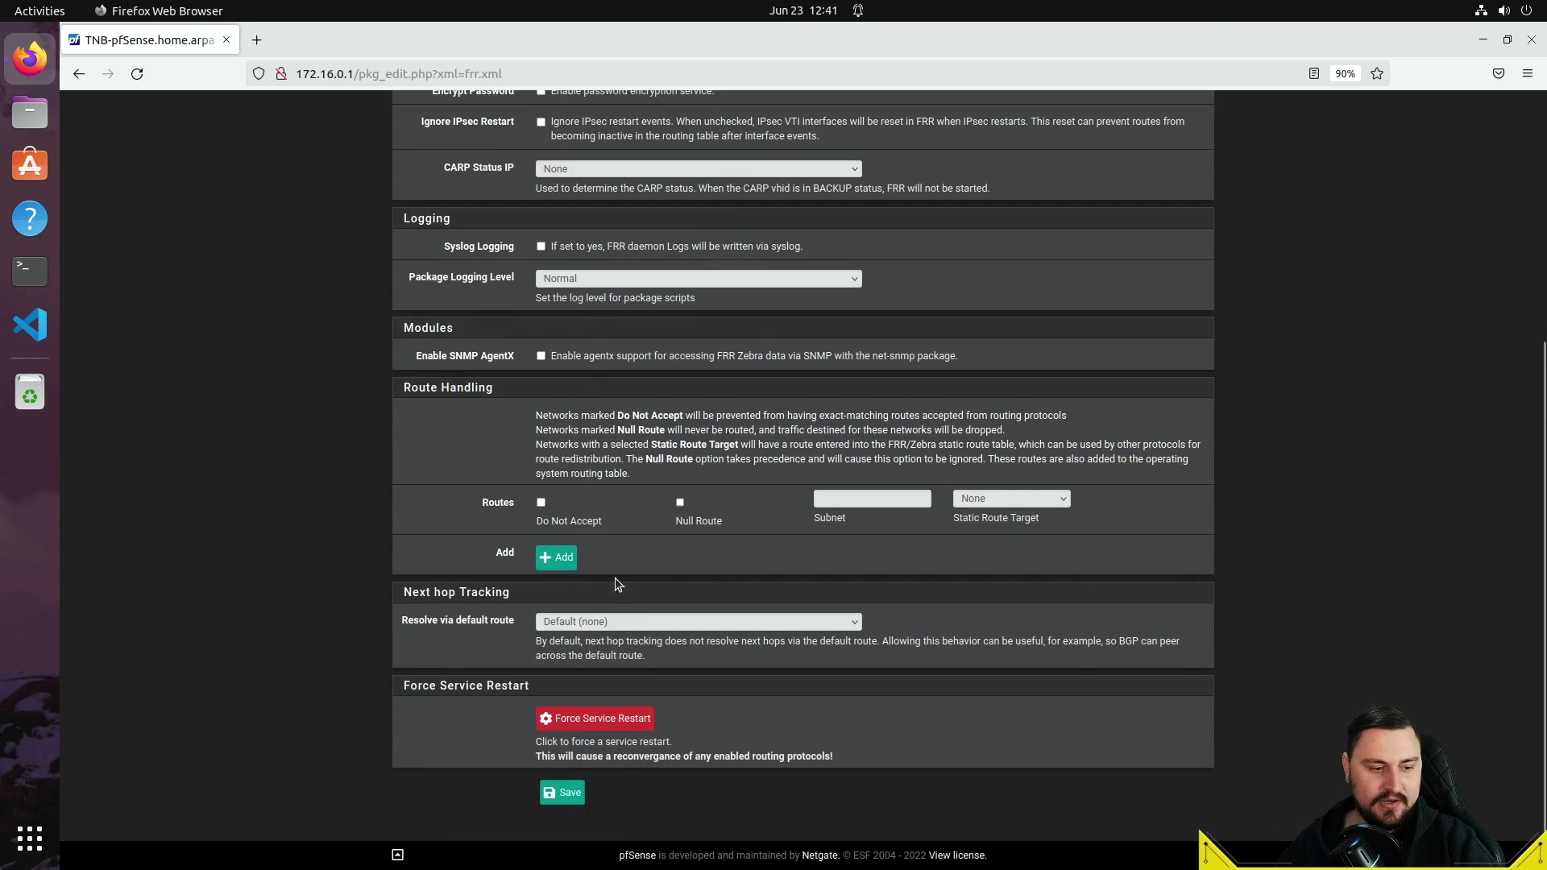
pyautogui.click(569, 793)
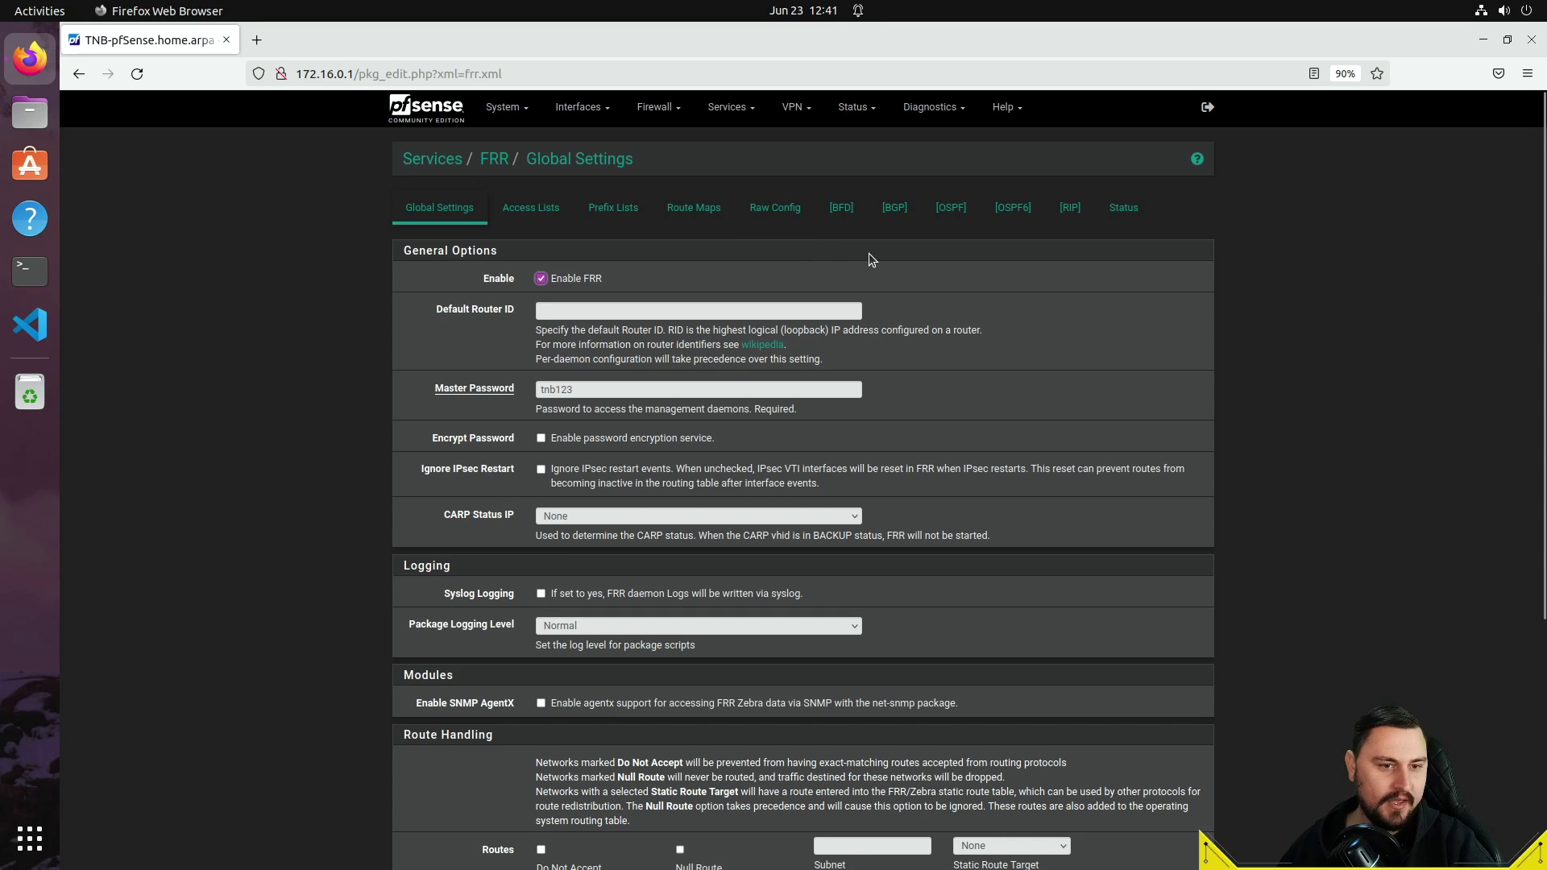
# Open FRR's BGP router options and set the Local AS to 65200, leaving adjacency change logging off
pyautogui.click(897, 214)
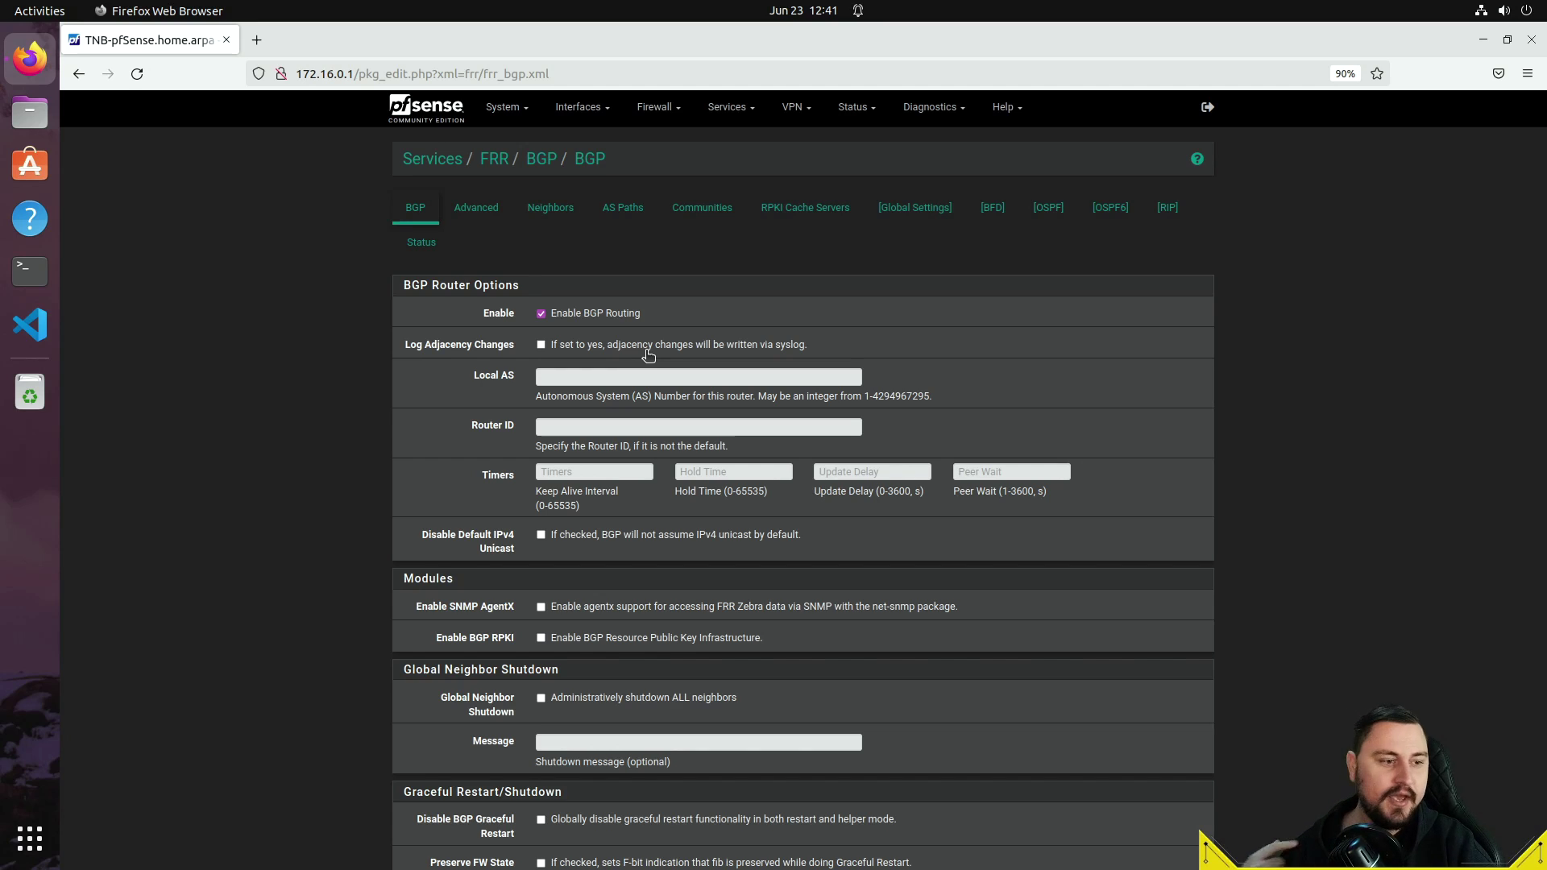
pyautogui.rightClick(540, 352)
pyautogui.click(452, 324)
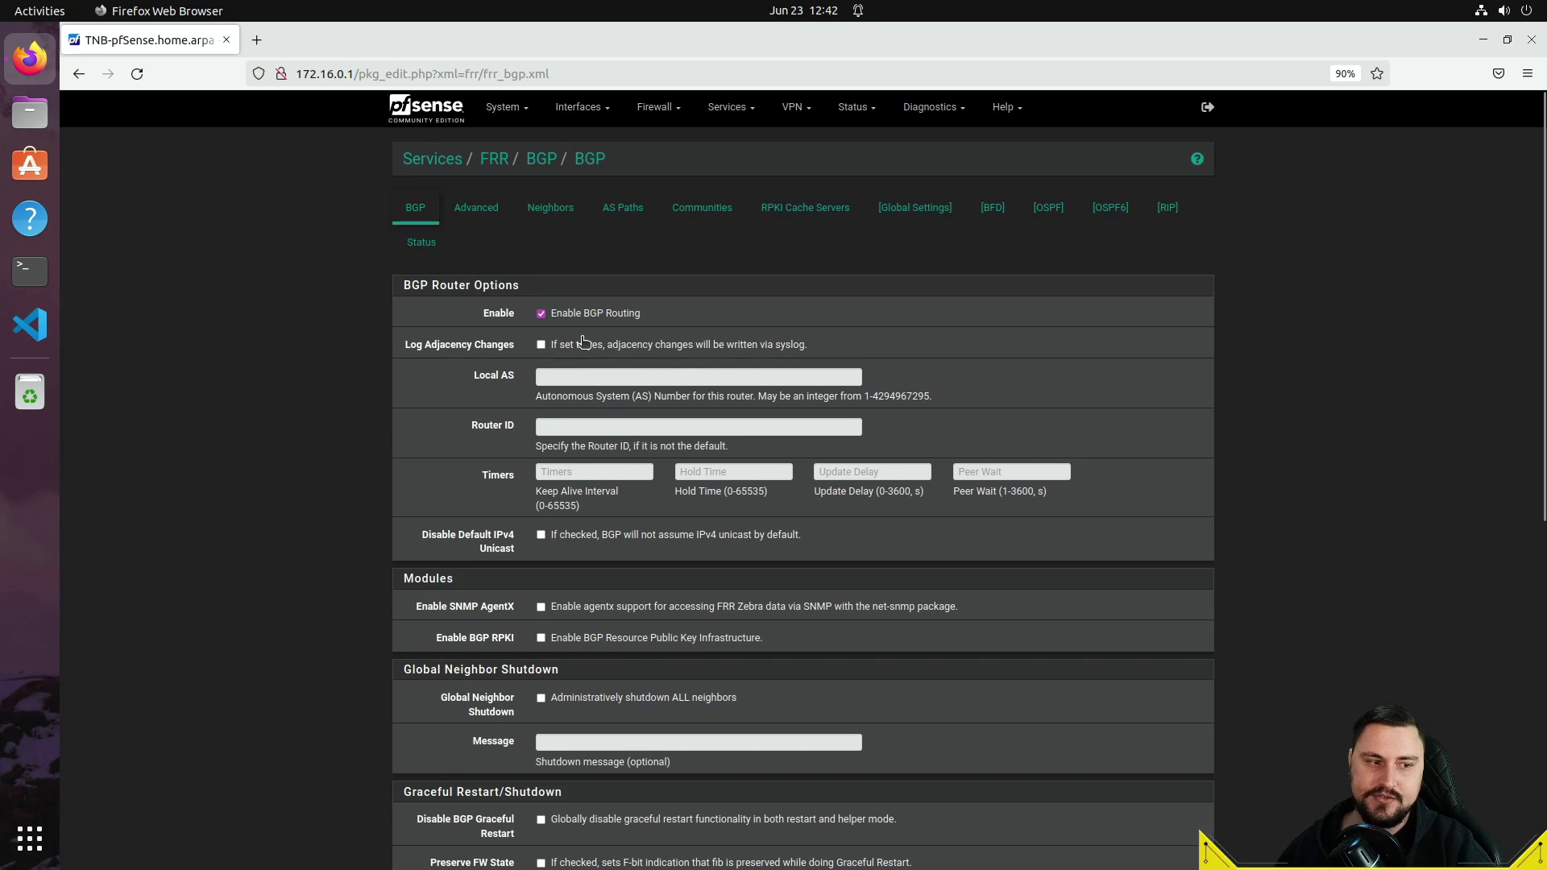
pyautogui.click(541, 344)
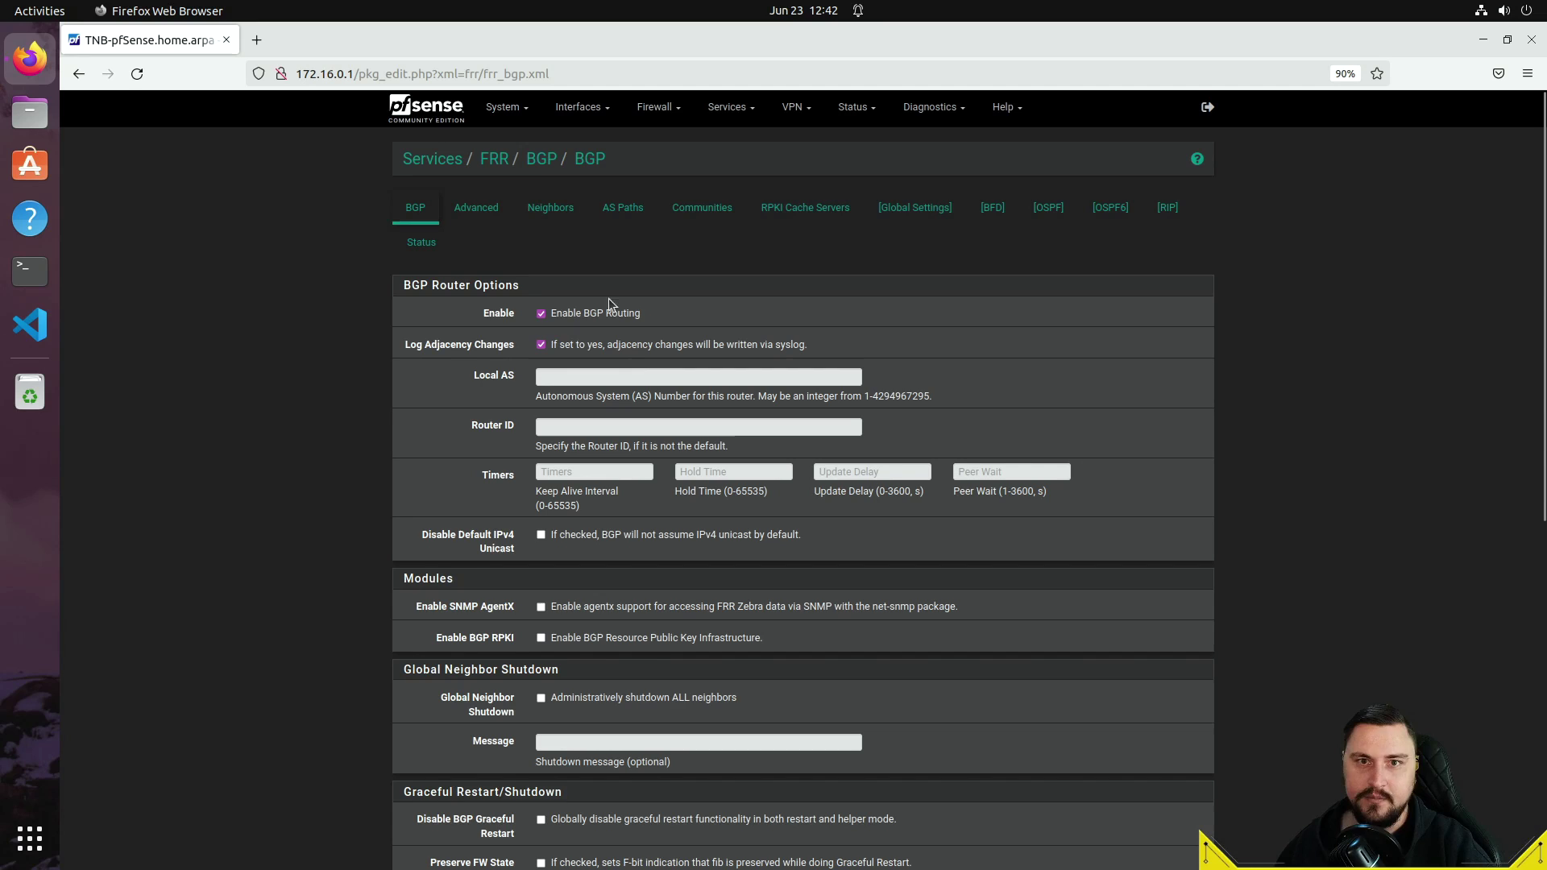
pyautogui.click(566, 345)
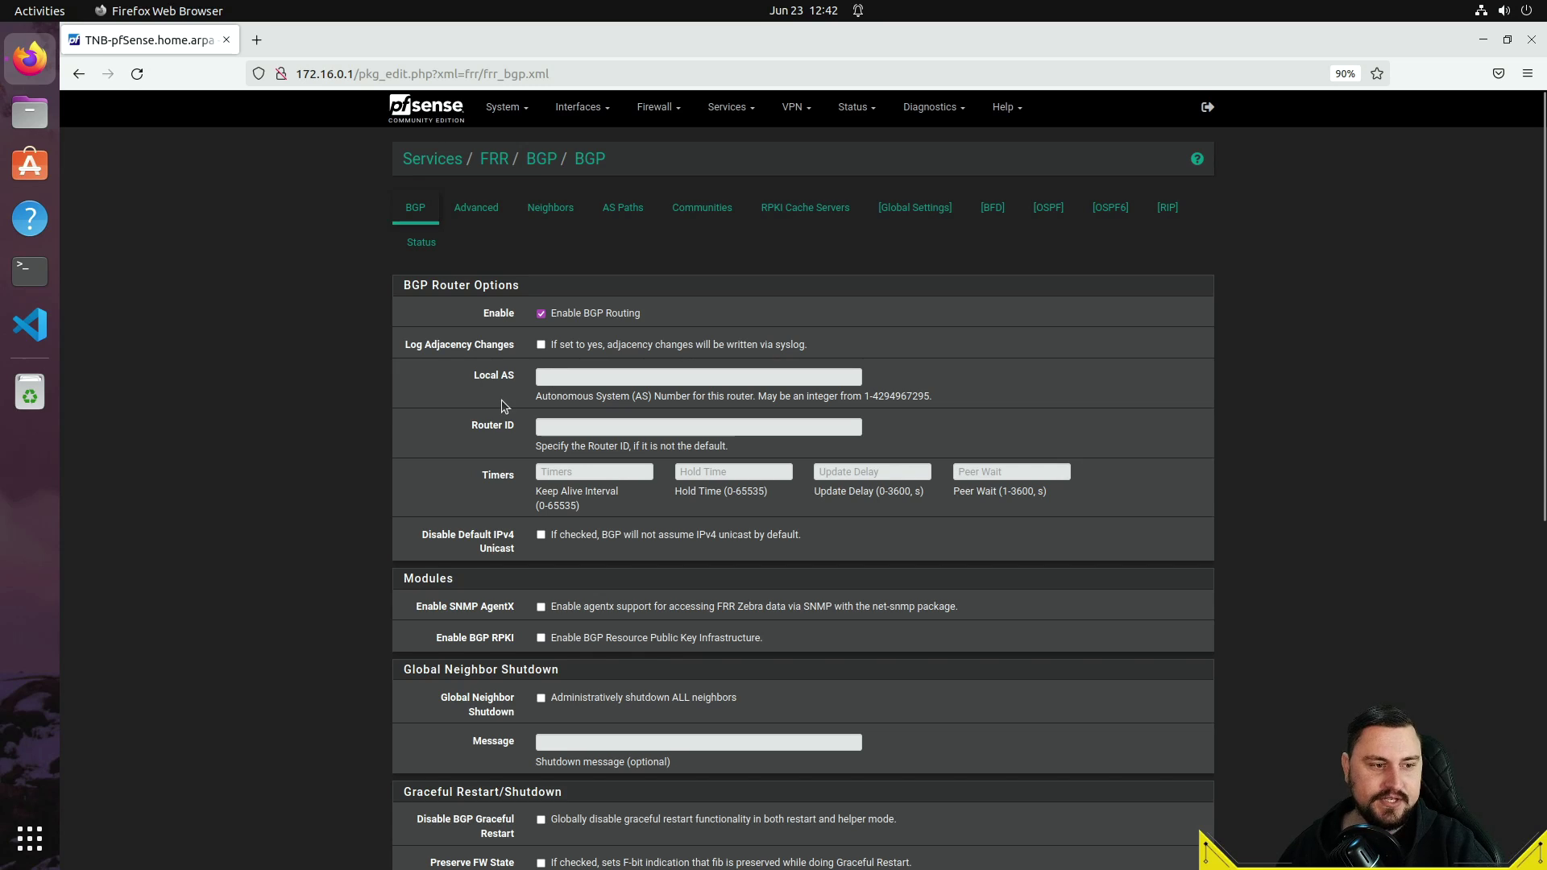
pyautogui.click(641, 377)
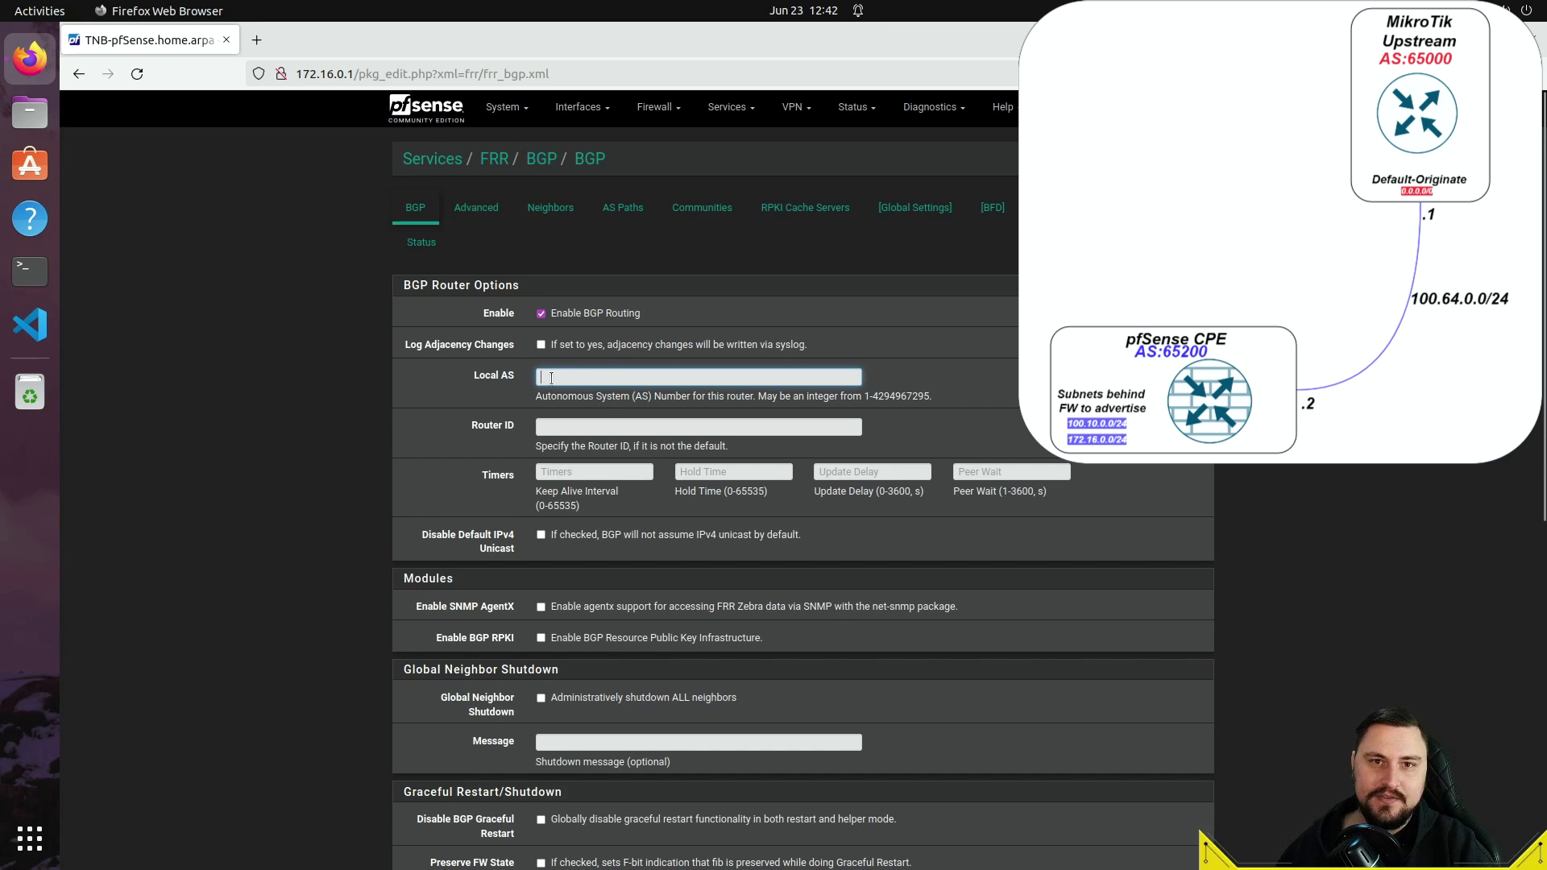
pyautogui.click(552, 377)
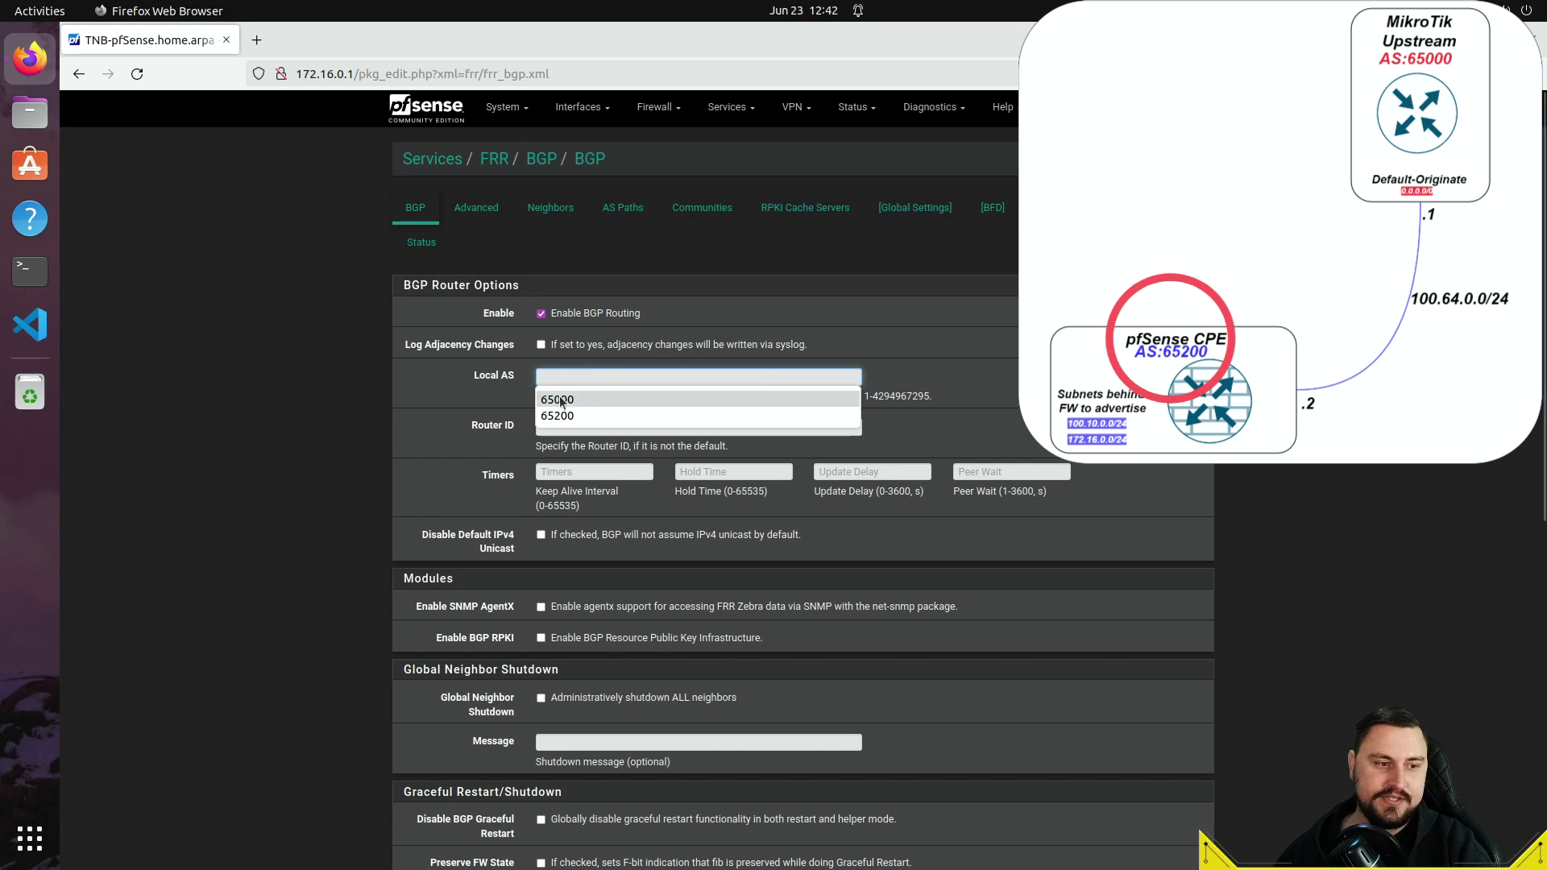
pyautogui.write('65')
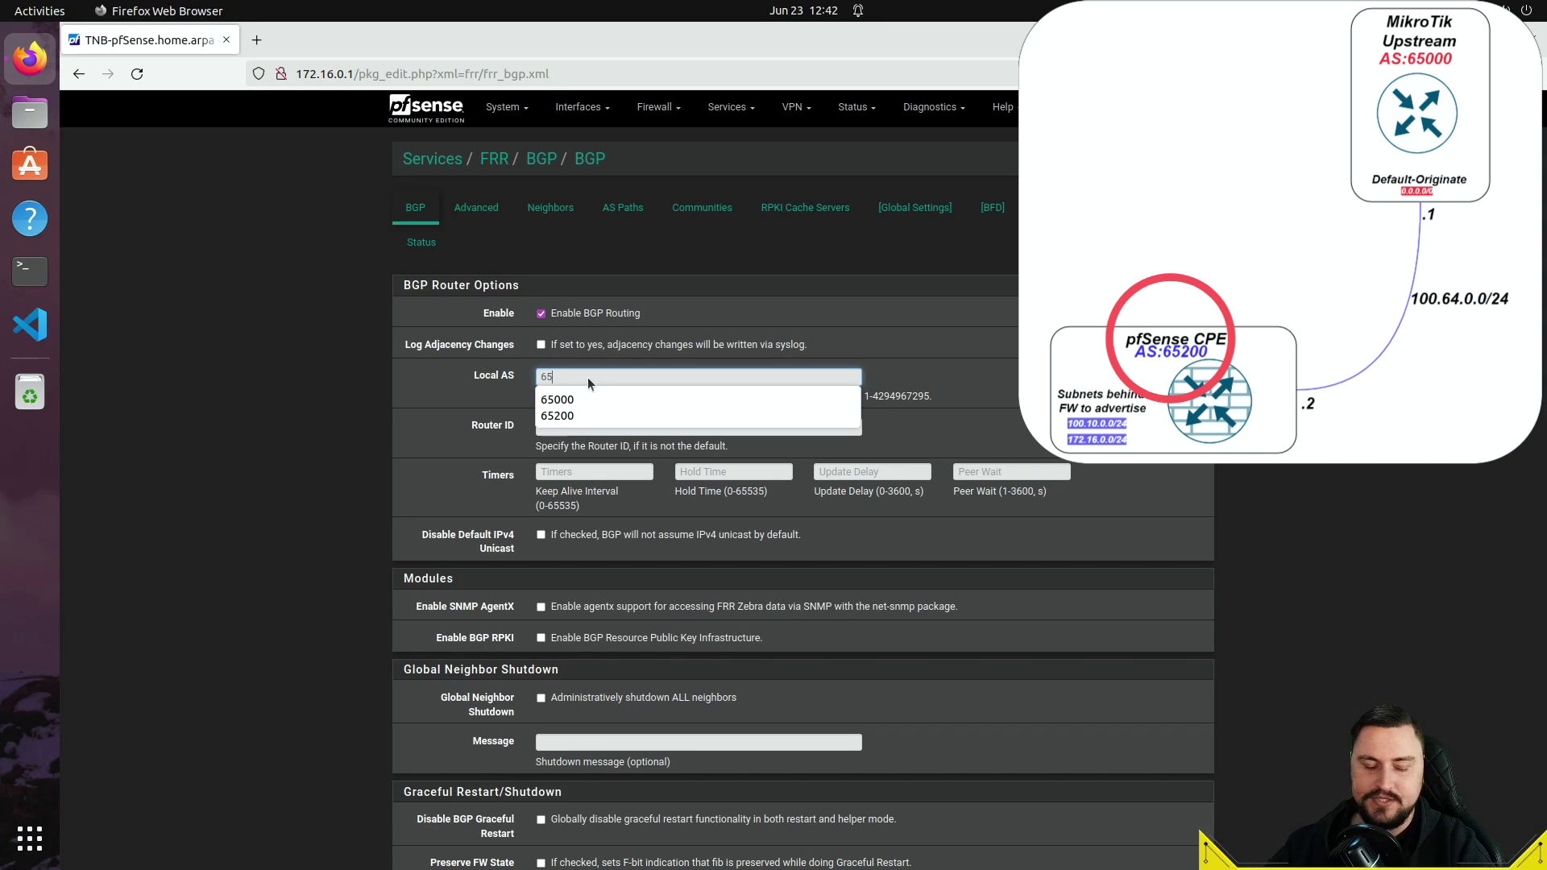
pyautogui.press('Down')
pyautogui.press('Down')
pyautogui.press('Tab')
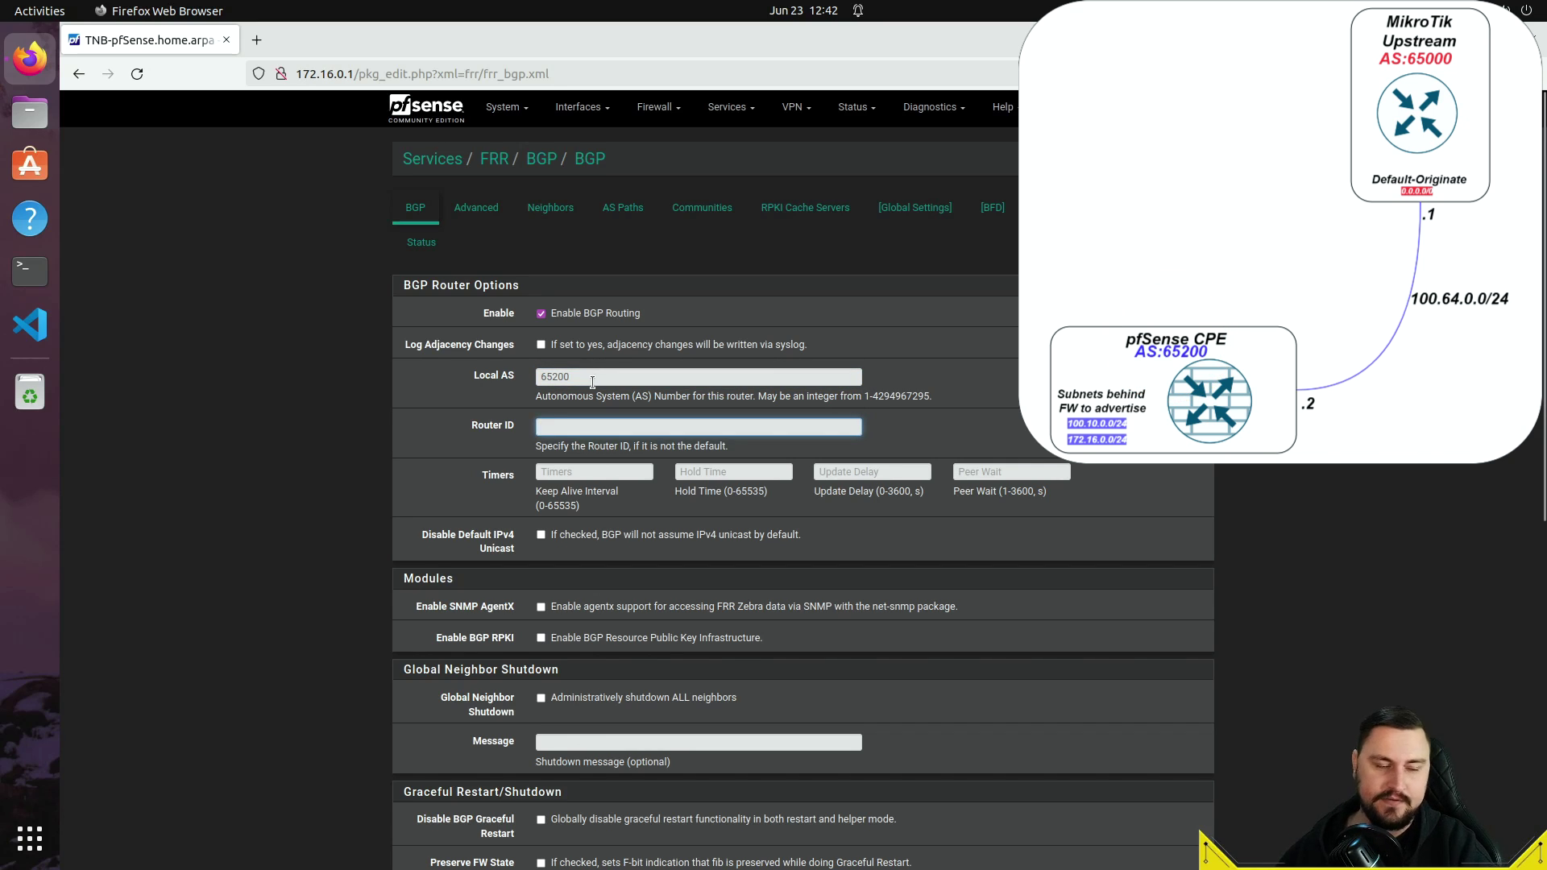
pyautogui.click(564, 461)
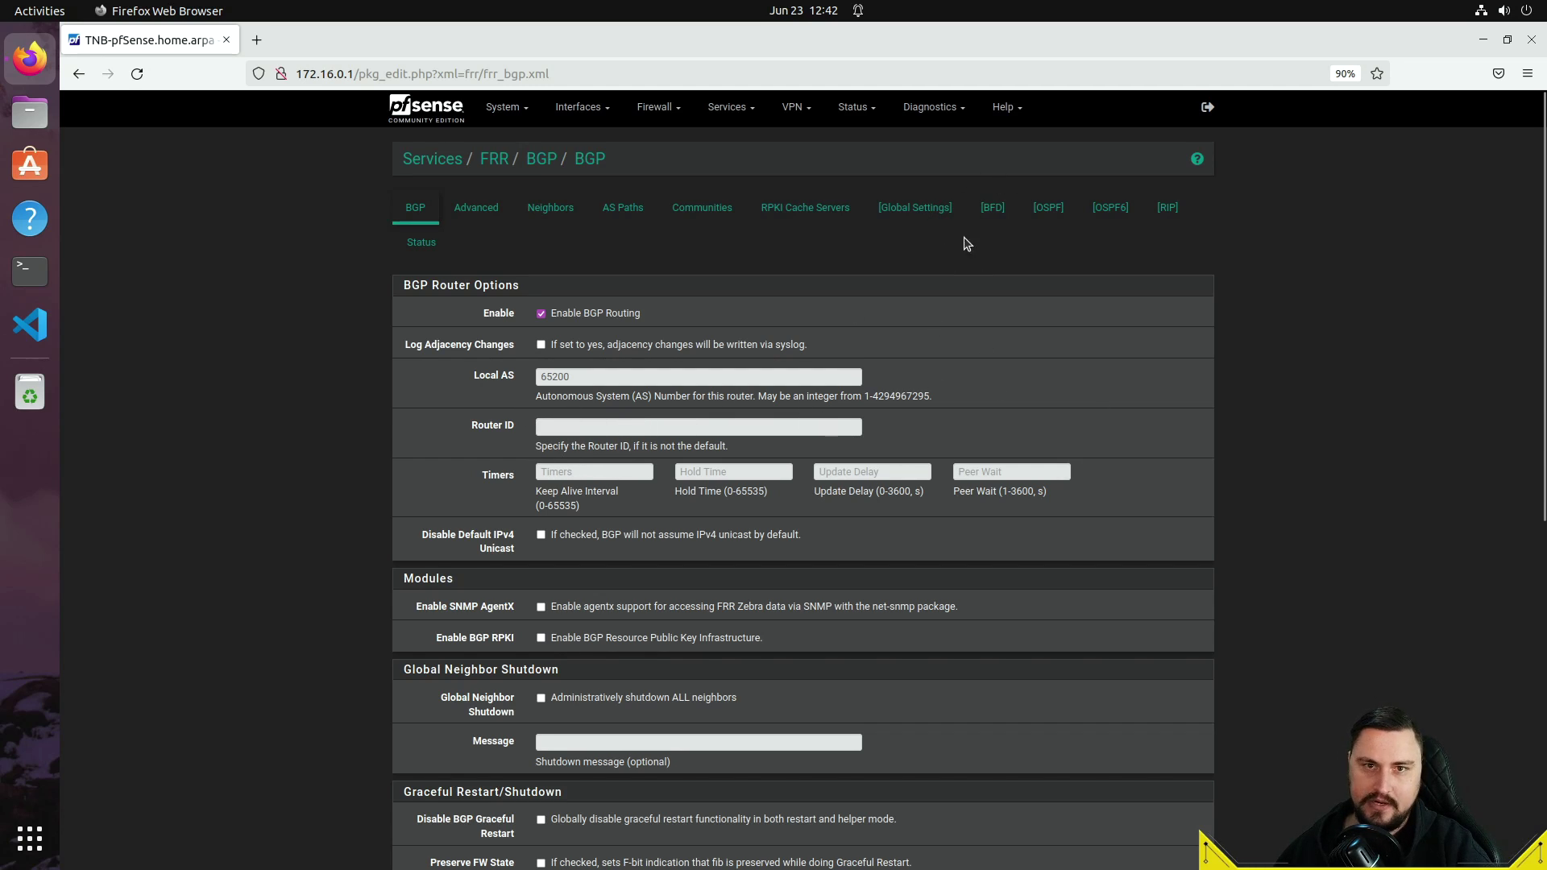
# Set the BGP Router ID to 100.64.0.2
pyautogui.click(647, 429)
pyautogui.write('100.')
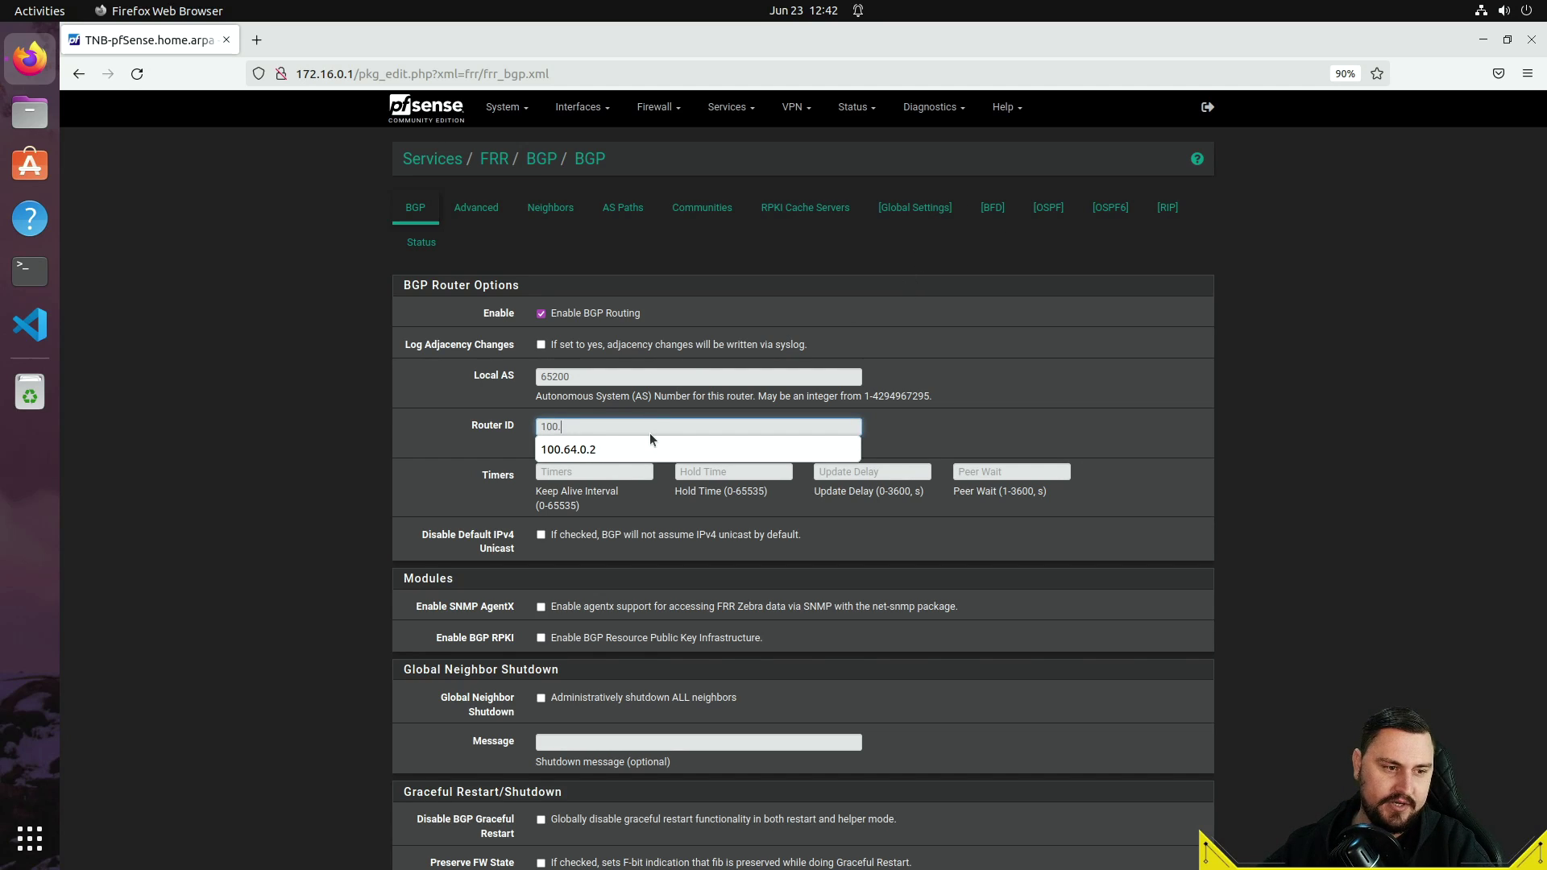
pyautogui.write('64.0')
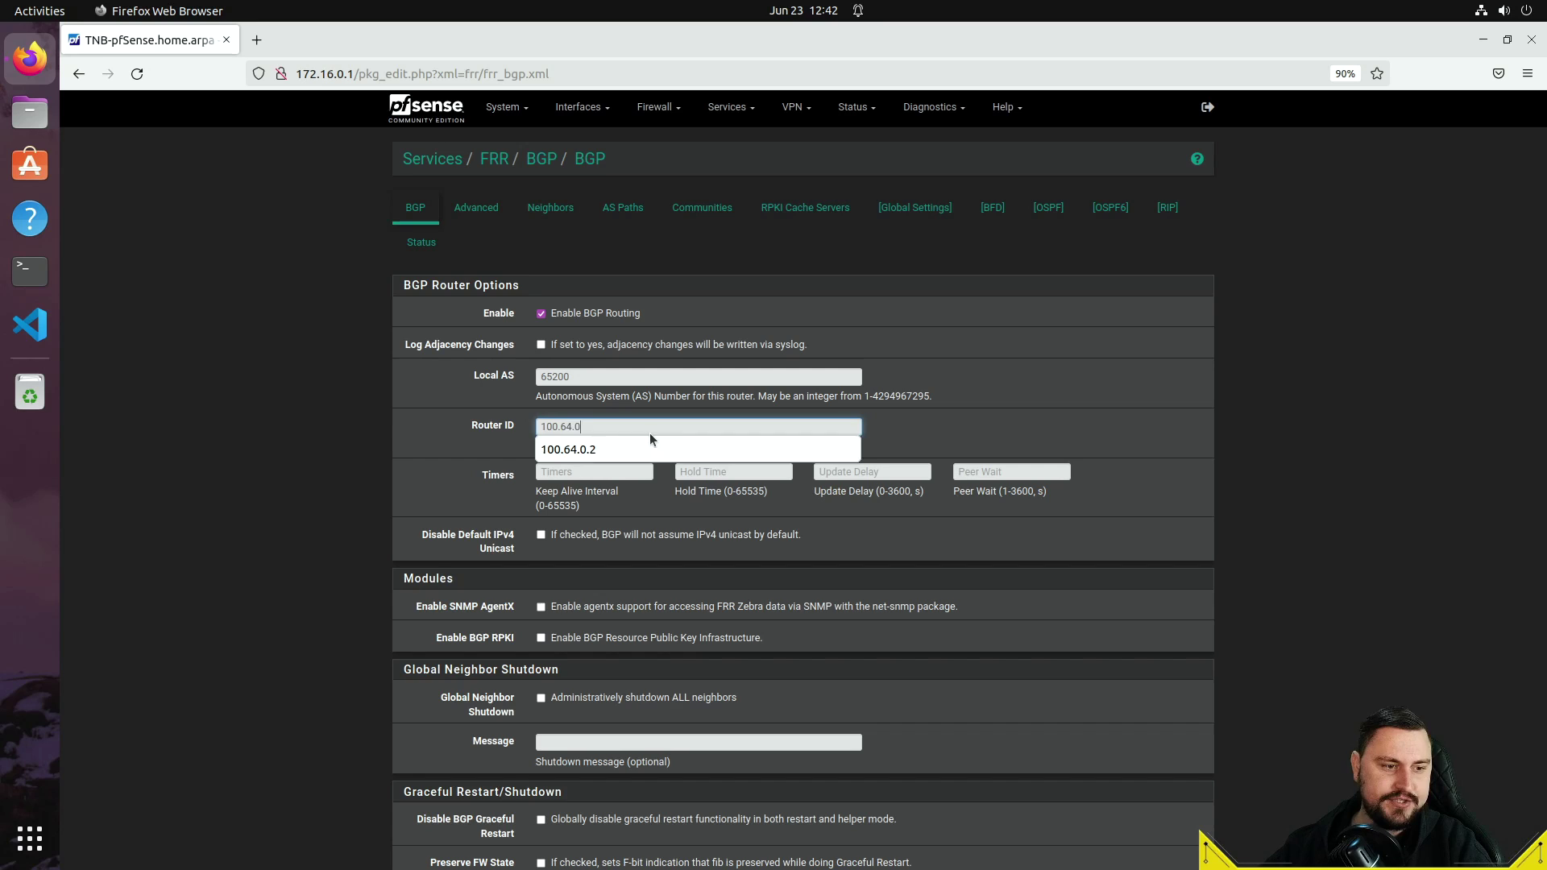
pyautogui.write('.2')
pyautogui.press('Escape')
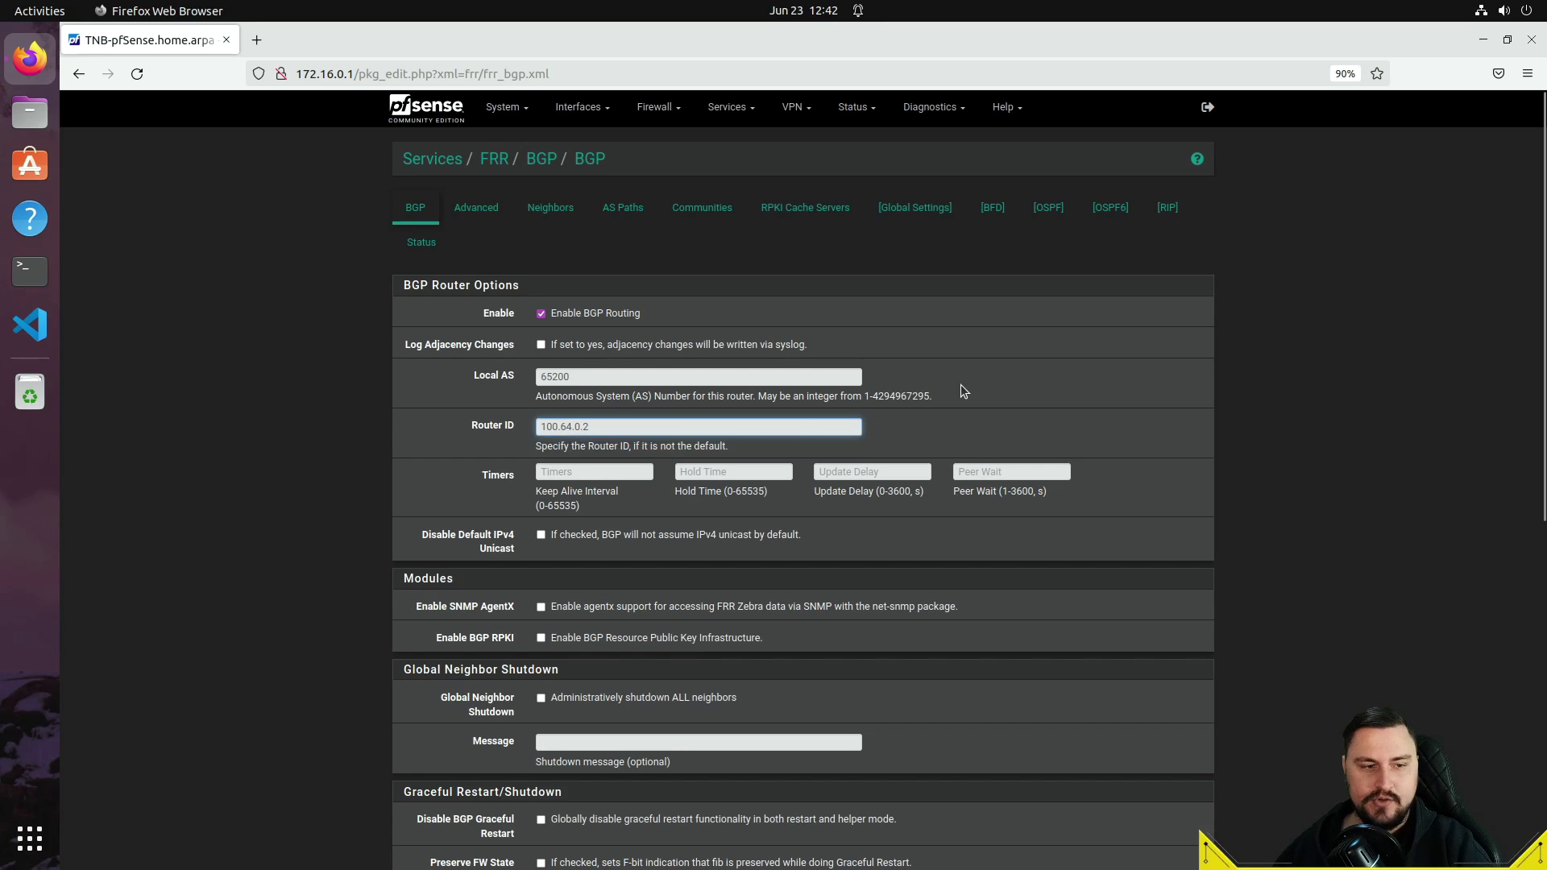
pyautogui.click(965, 391)
# Examine the BGP timers and the remaining options, from Modules and Graceful Restart down to Network Distribution
pyautogui.scroll(-2, 750, 387)
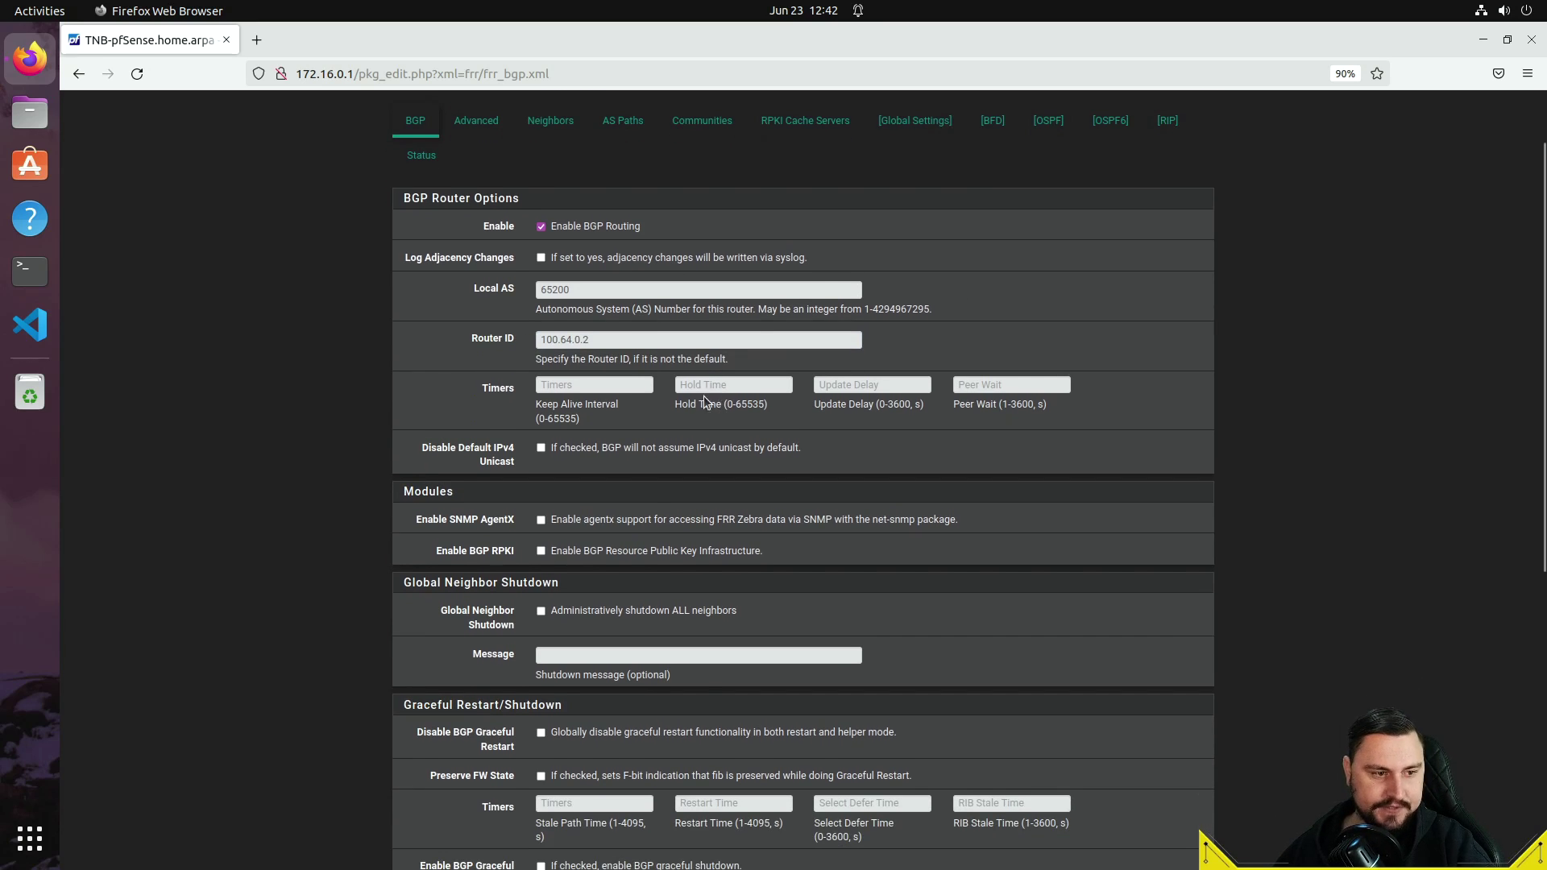
pyautogui.click(556, 386)
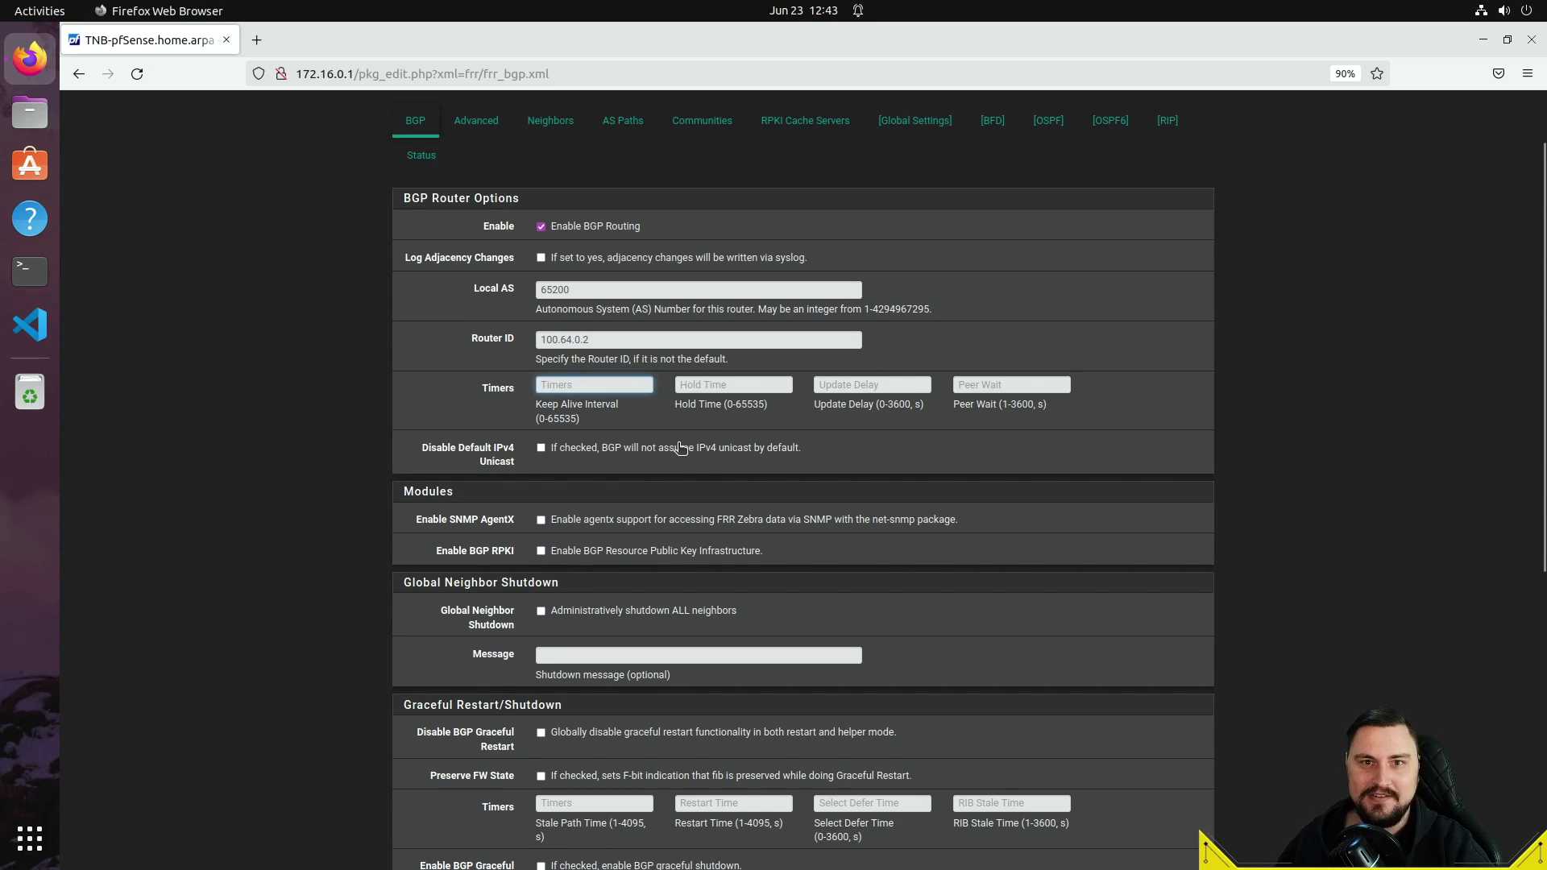
pyautogui.click(574, 388)
pyautogui.click(660, 392)
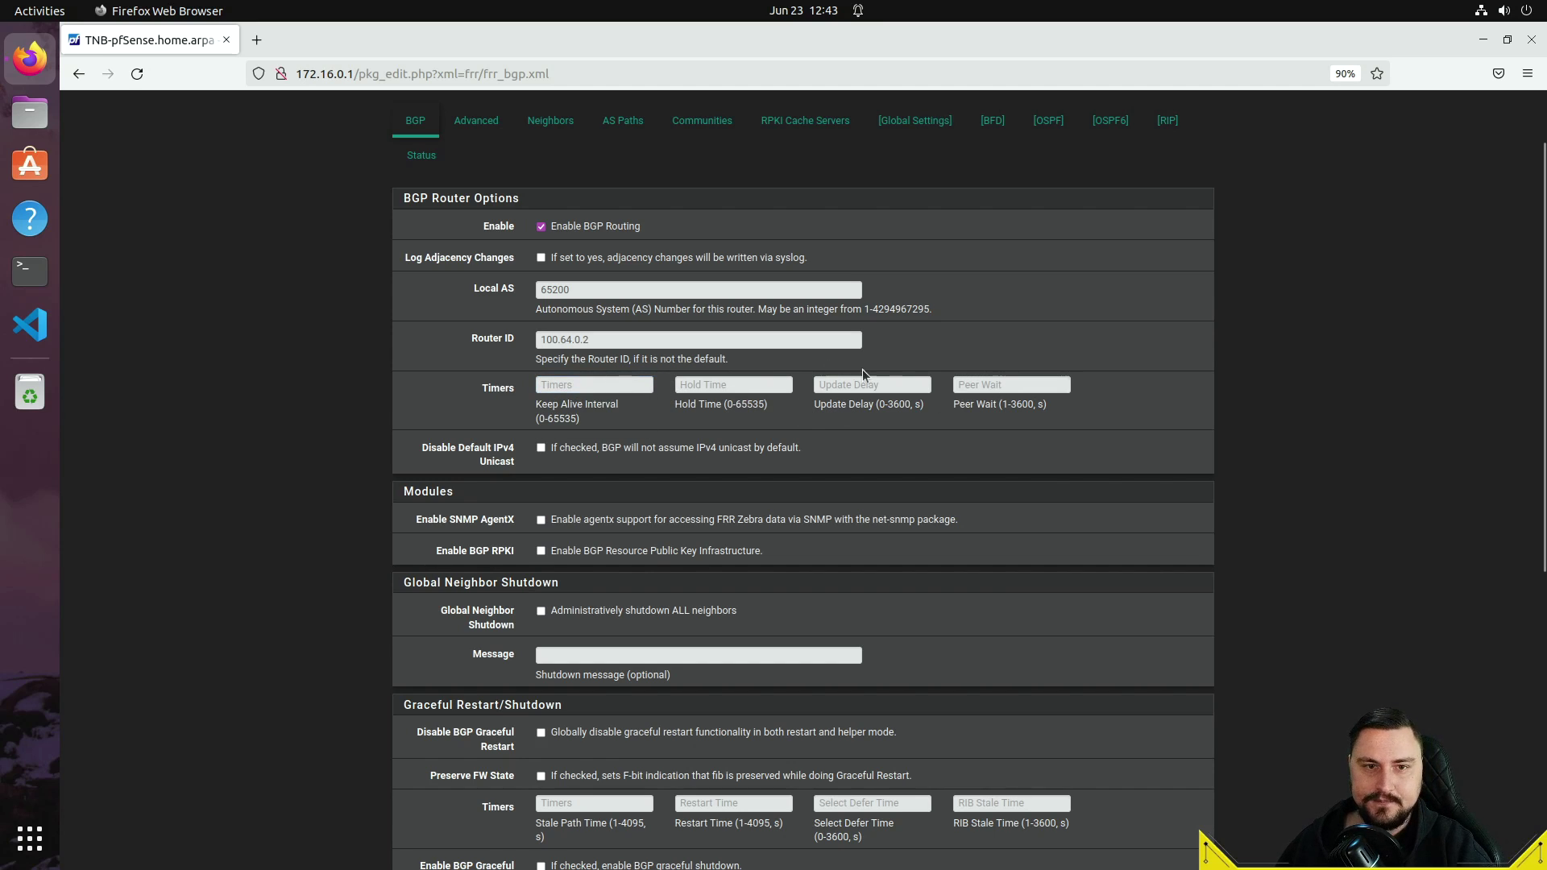
pyautogui.scroll(-2, 664, 415)
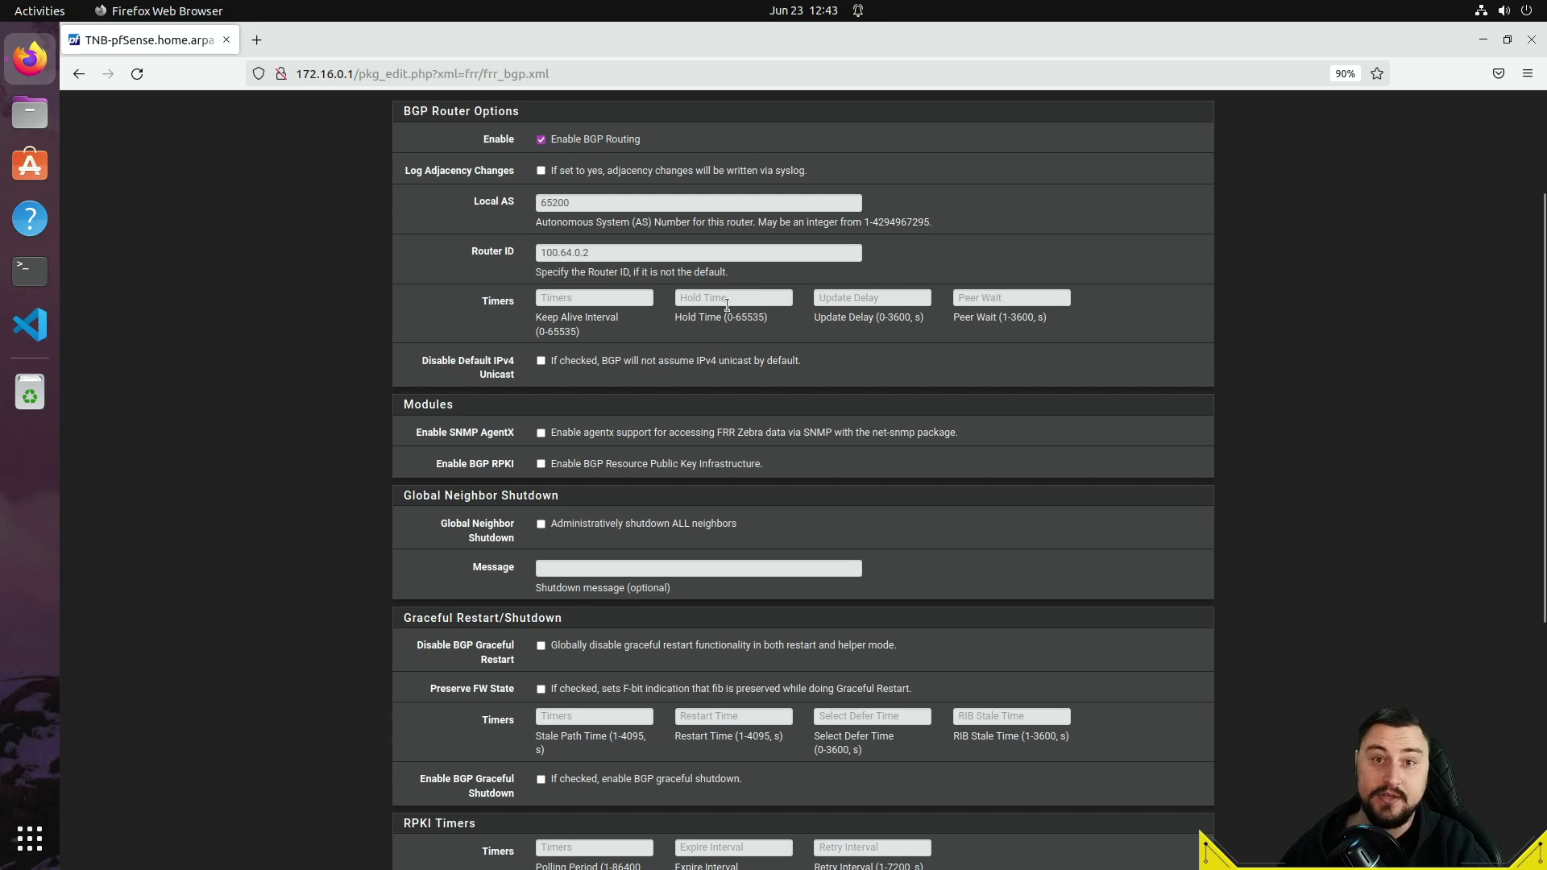
pyautogui.scroll(-2, 673, 342)
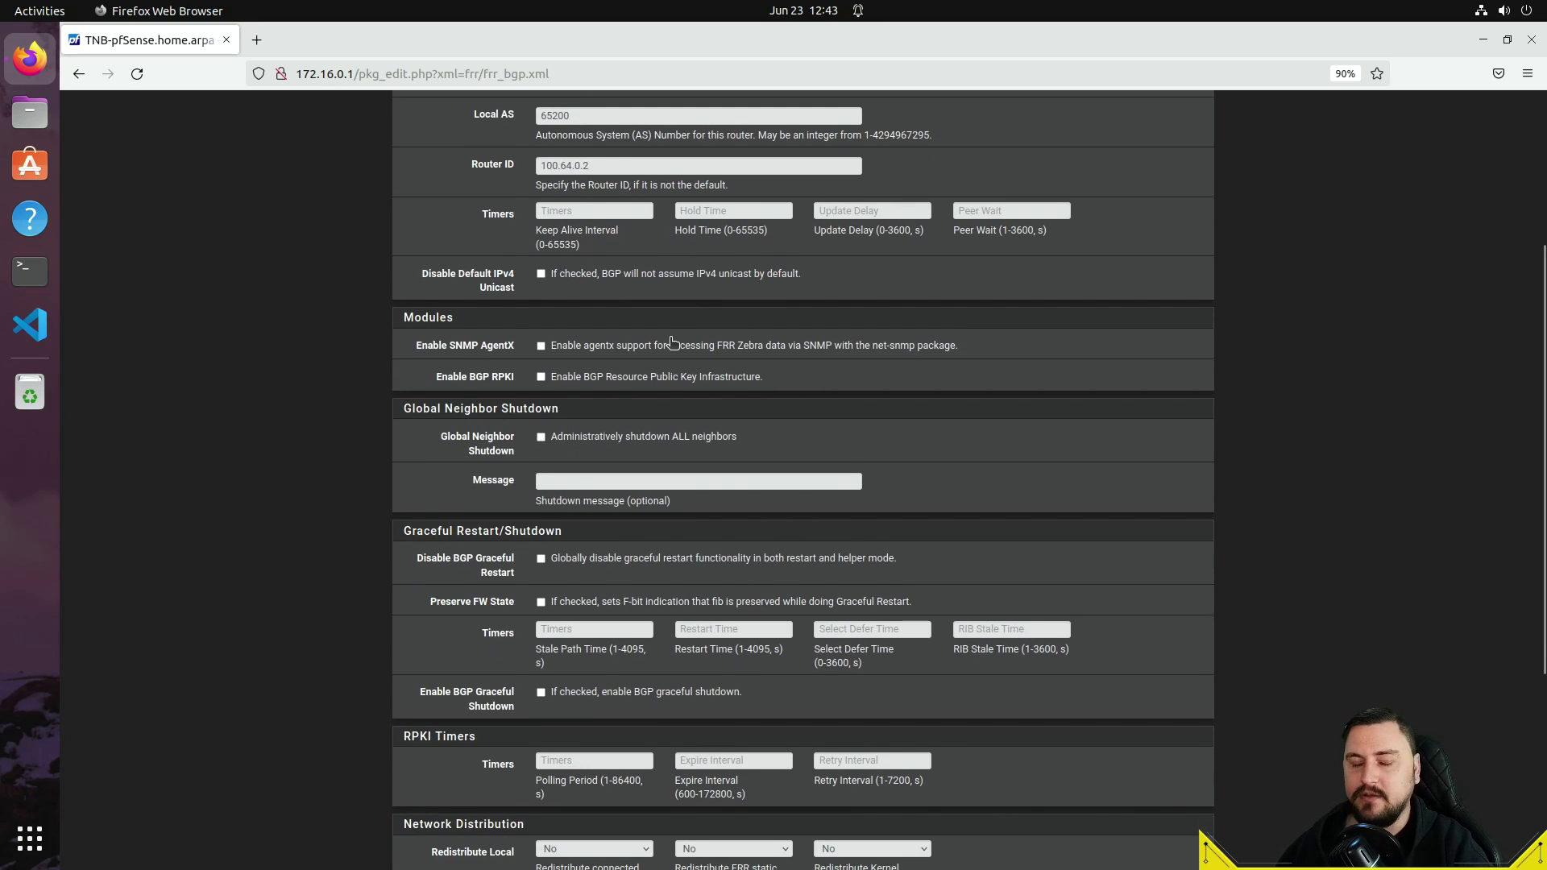
pyautogui.scroll(-4, 626, 384)
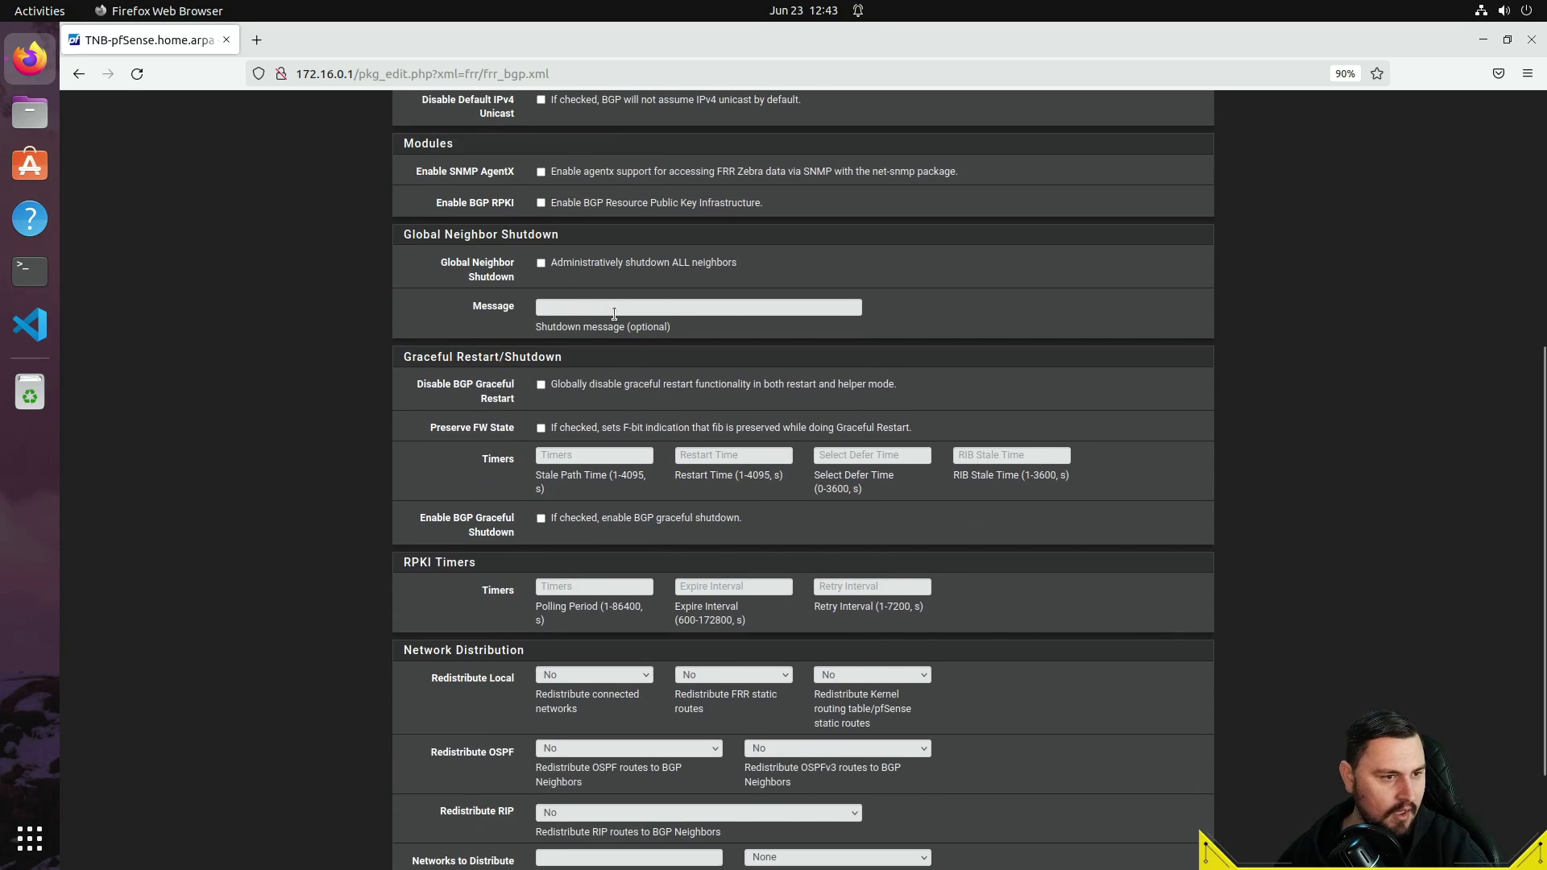
pyautogui.scroll(-4, 568, 300)
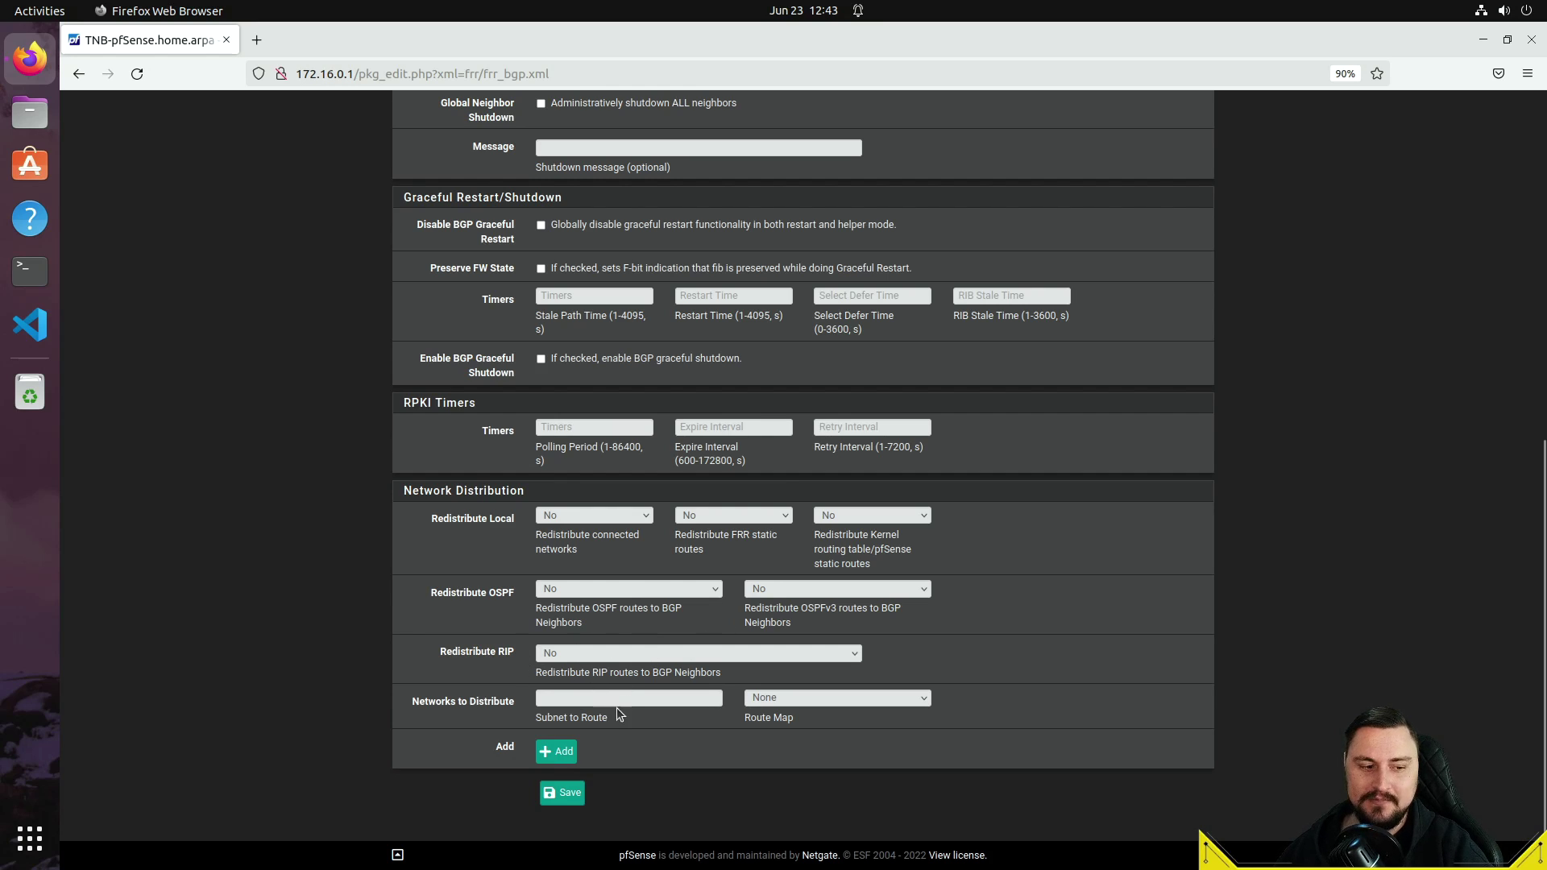
# Enter 172.16.0.0/24 as the first subnet in the BGP Networks to Distribute, with no route map
pyautogui.moveTo(442, 701); pyautogui.dragTo(488, 701)
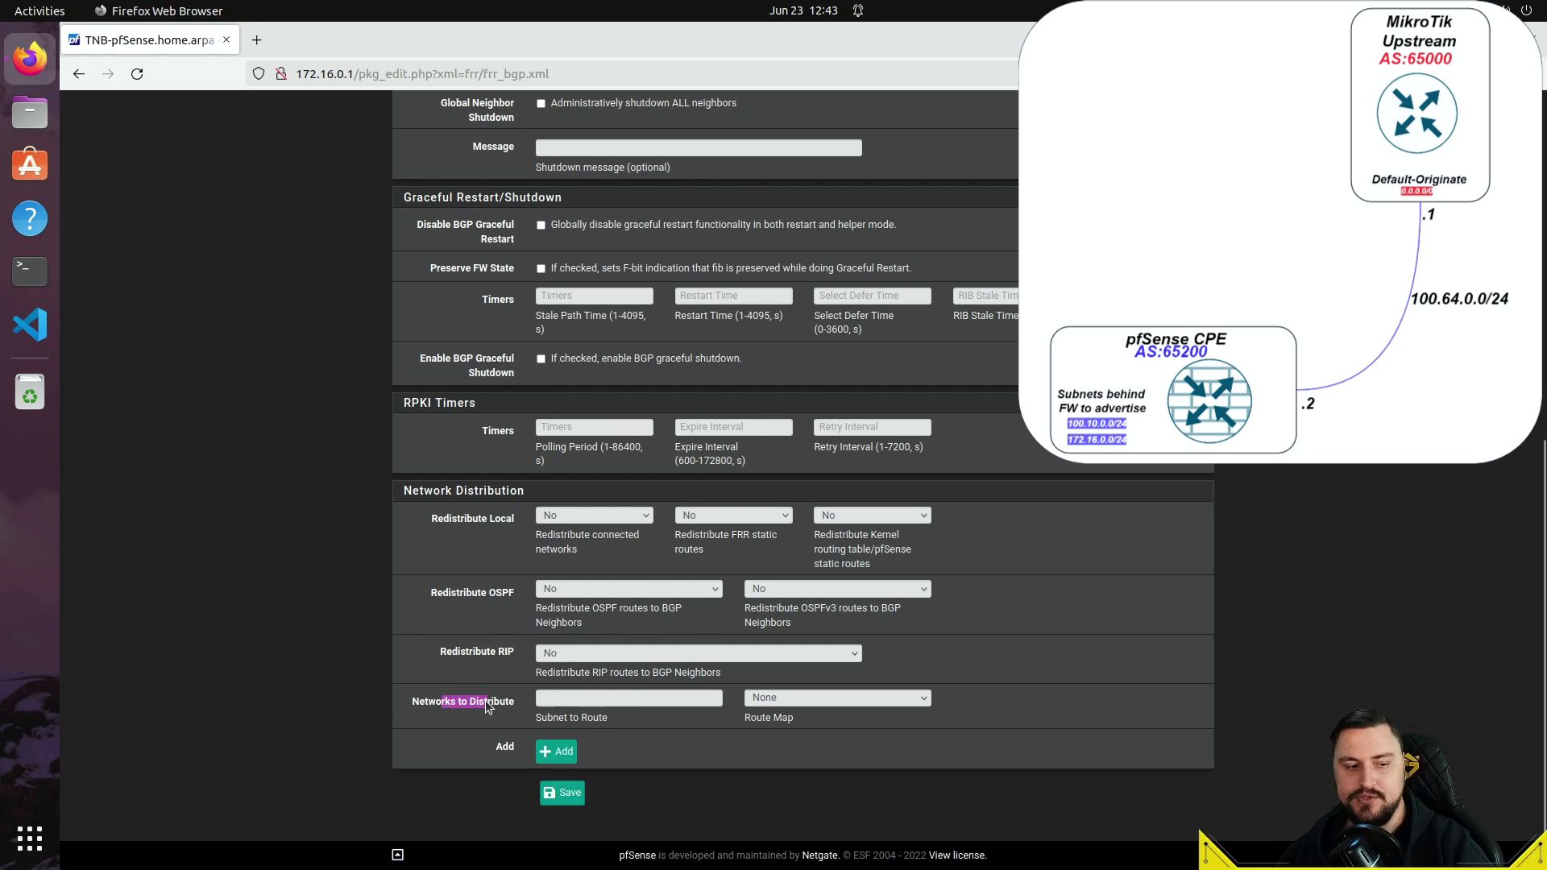
pyautogui.click(595, 700)
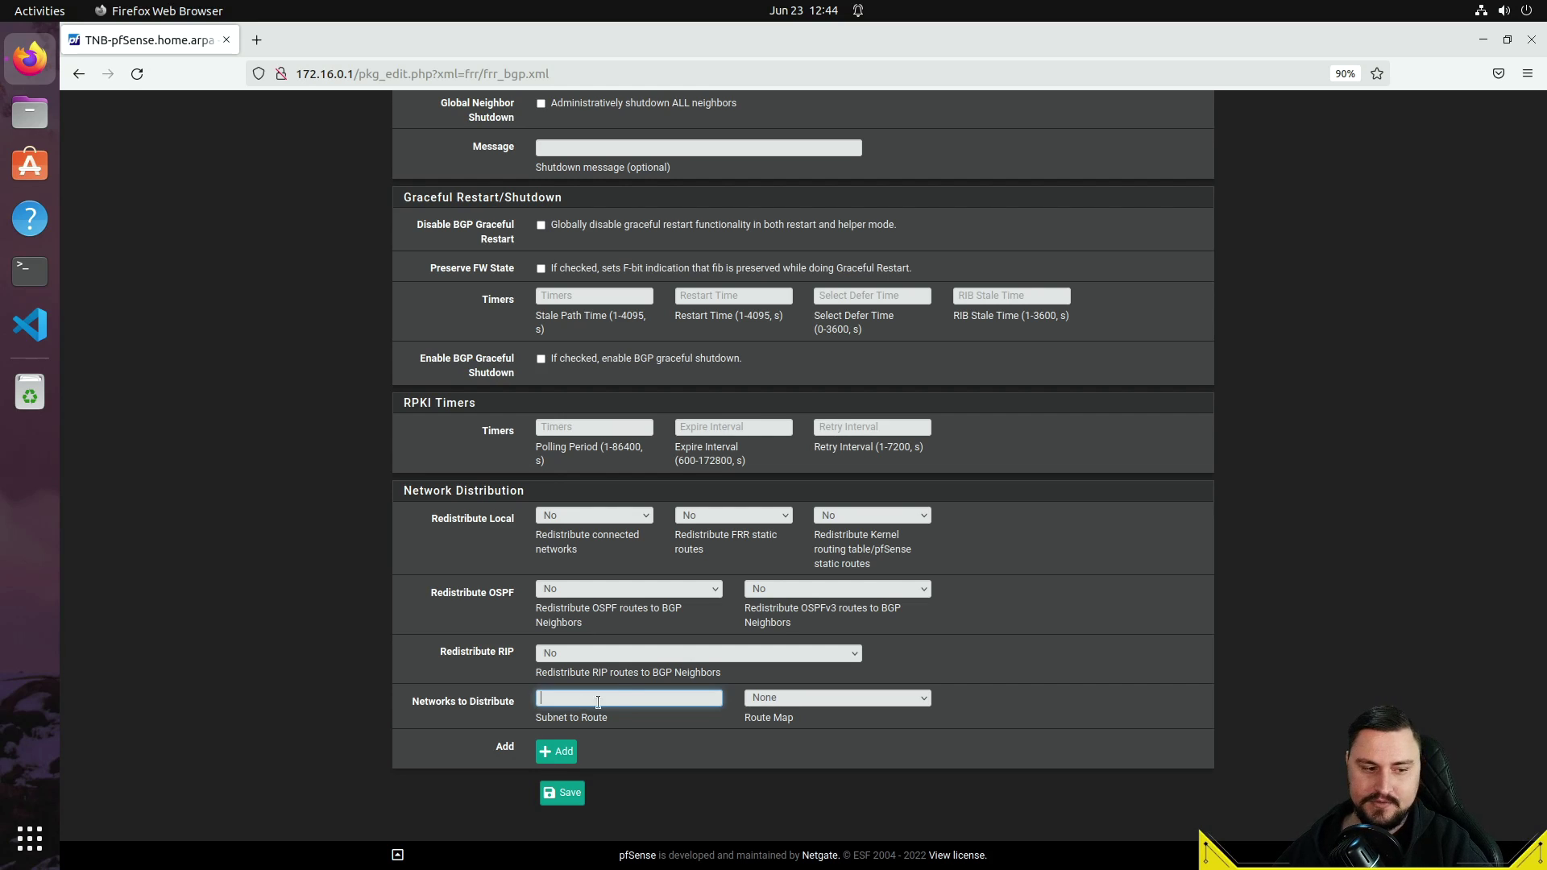
pyautogui.click(617, 699)
pyautogui.write('17')
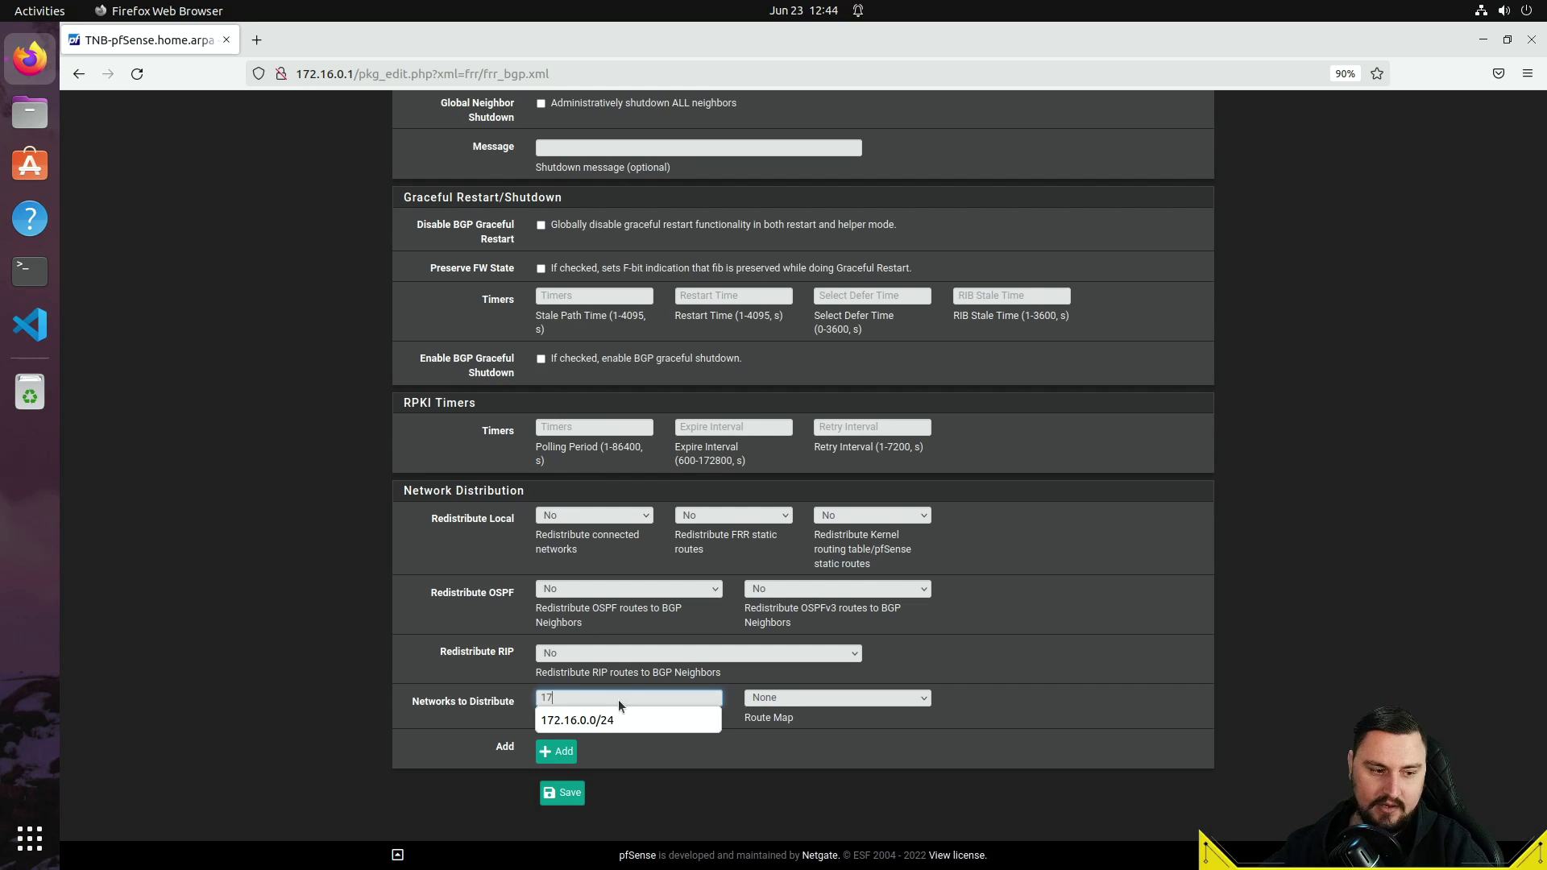
pyautogui.write('2.16.0.0/')
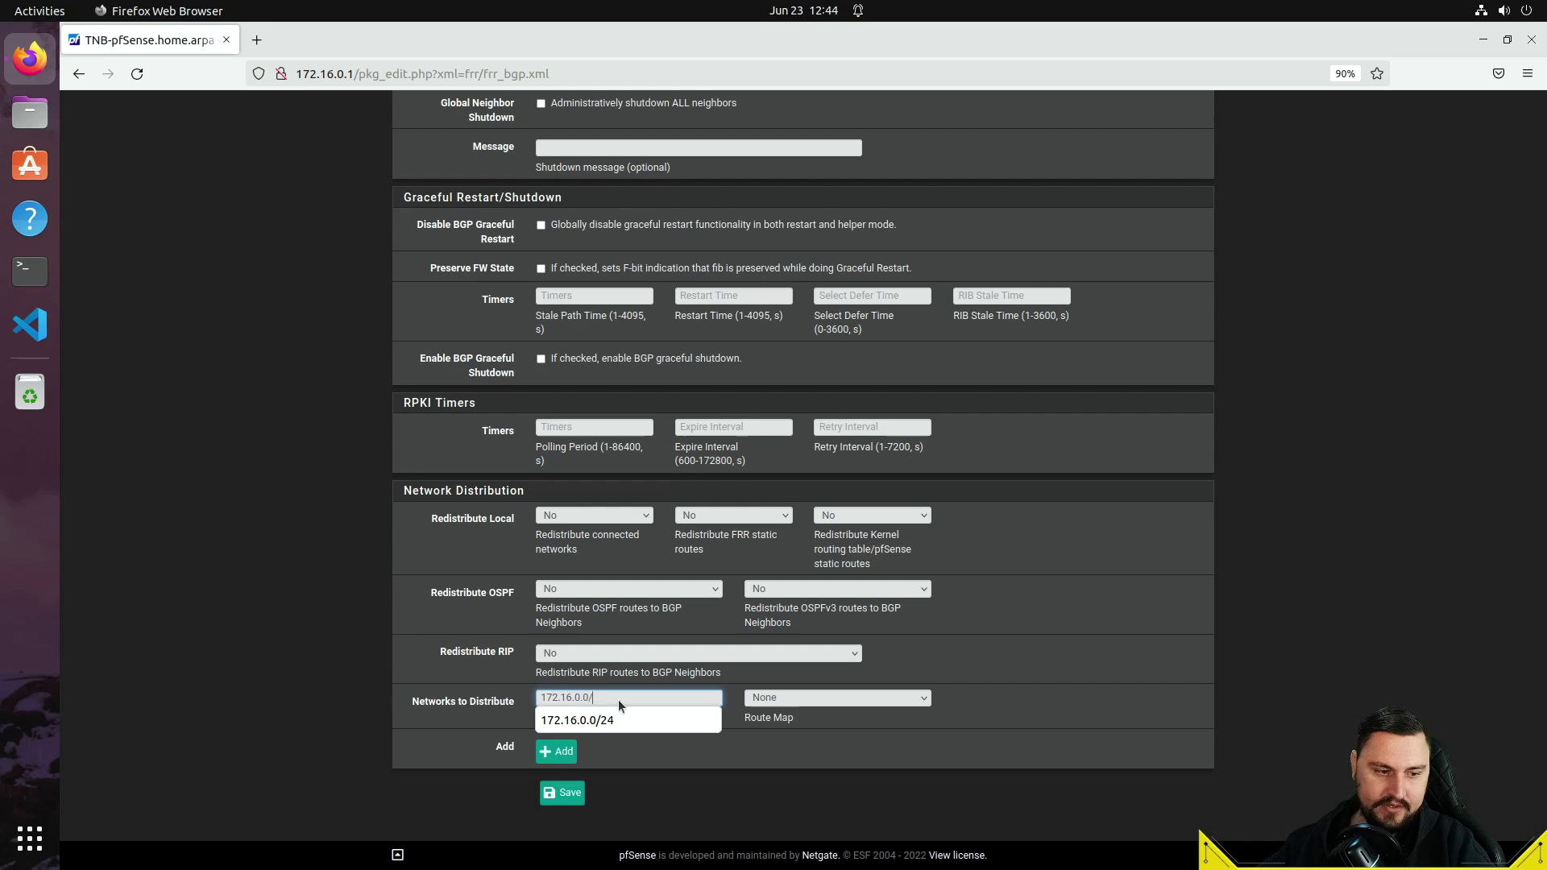
pyautogui.write('24')
pyautogui.tripleClick(650, 697)
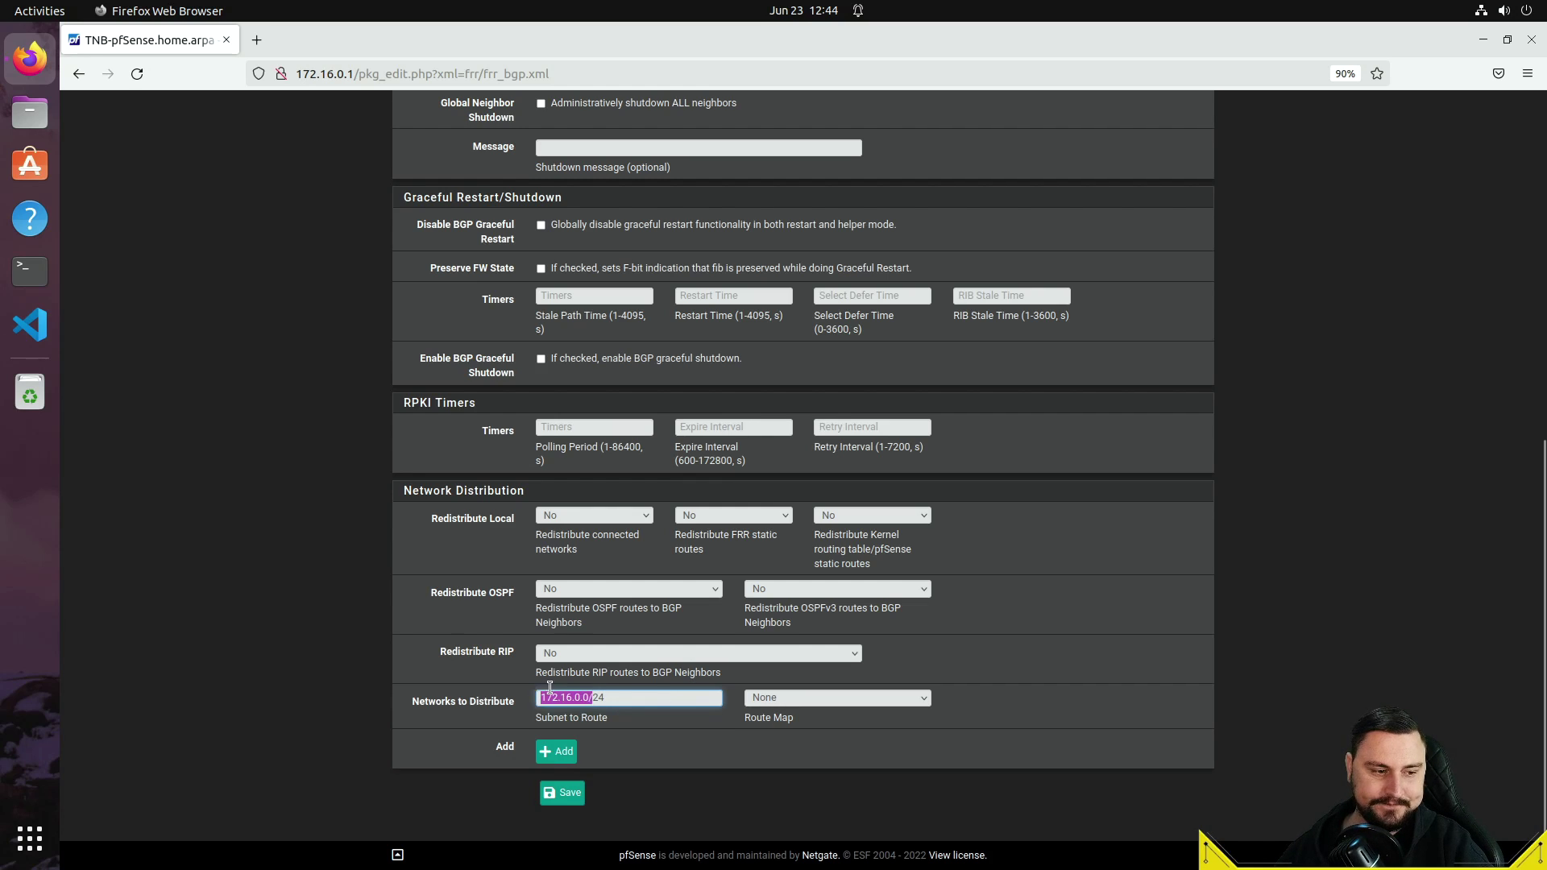
pyautogui.click(649, 698)
pyautogui.tripleClick(649, 697)
pyautogui.click(650, 697)
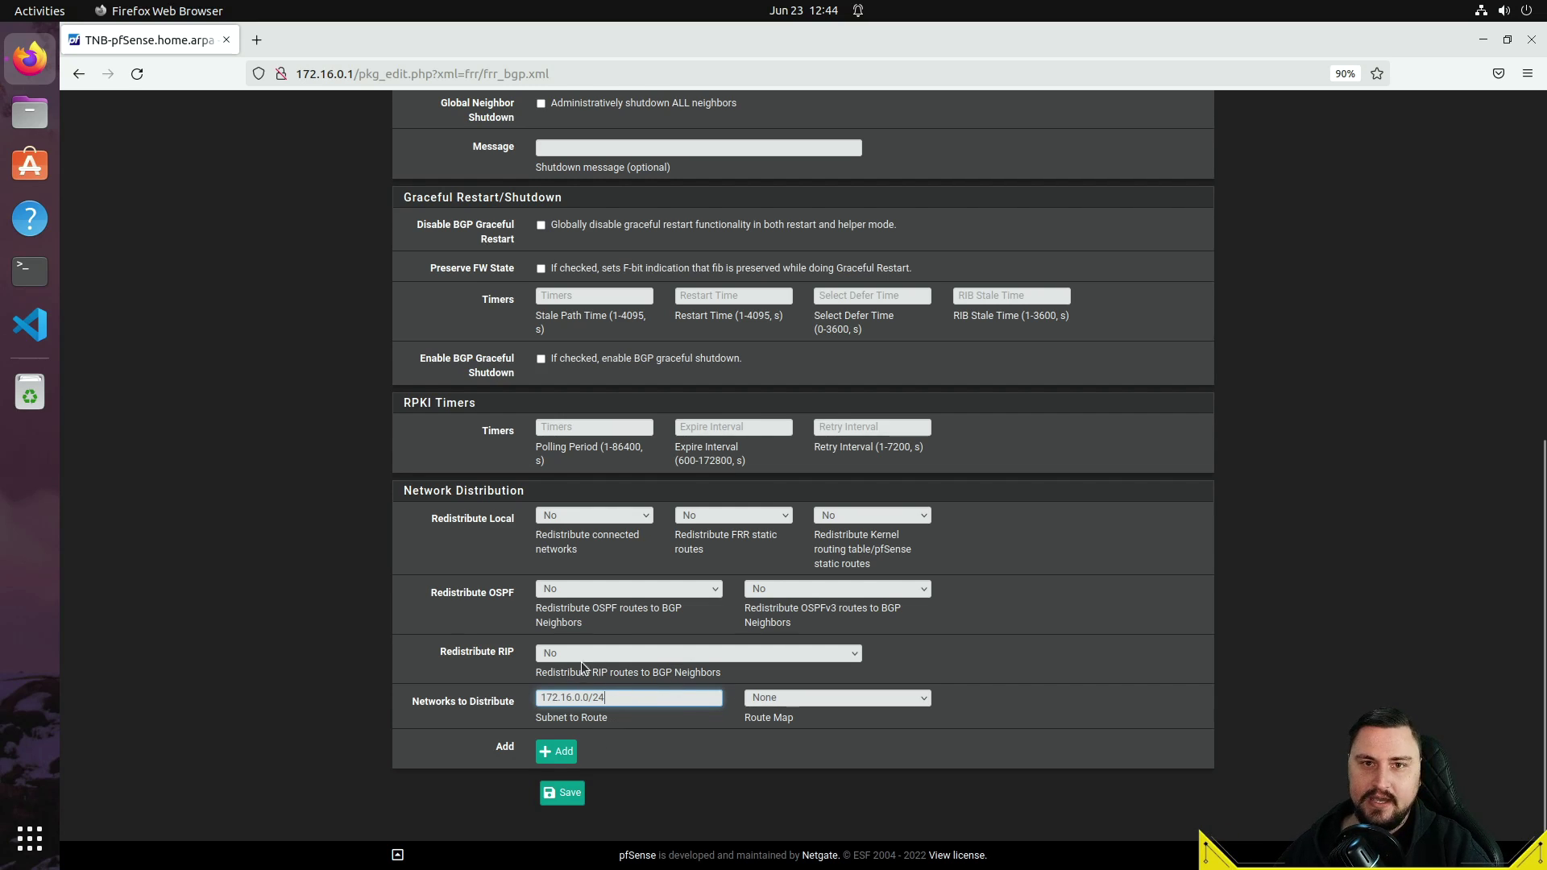
# Add 10.100.0.0/24 as a second network to distribute and save the BGP configuration
pyautogui.click(557, 751)
pyautogui.scroll(-1, 631, 705)
pyautogui.click(631, 700)
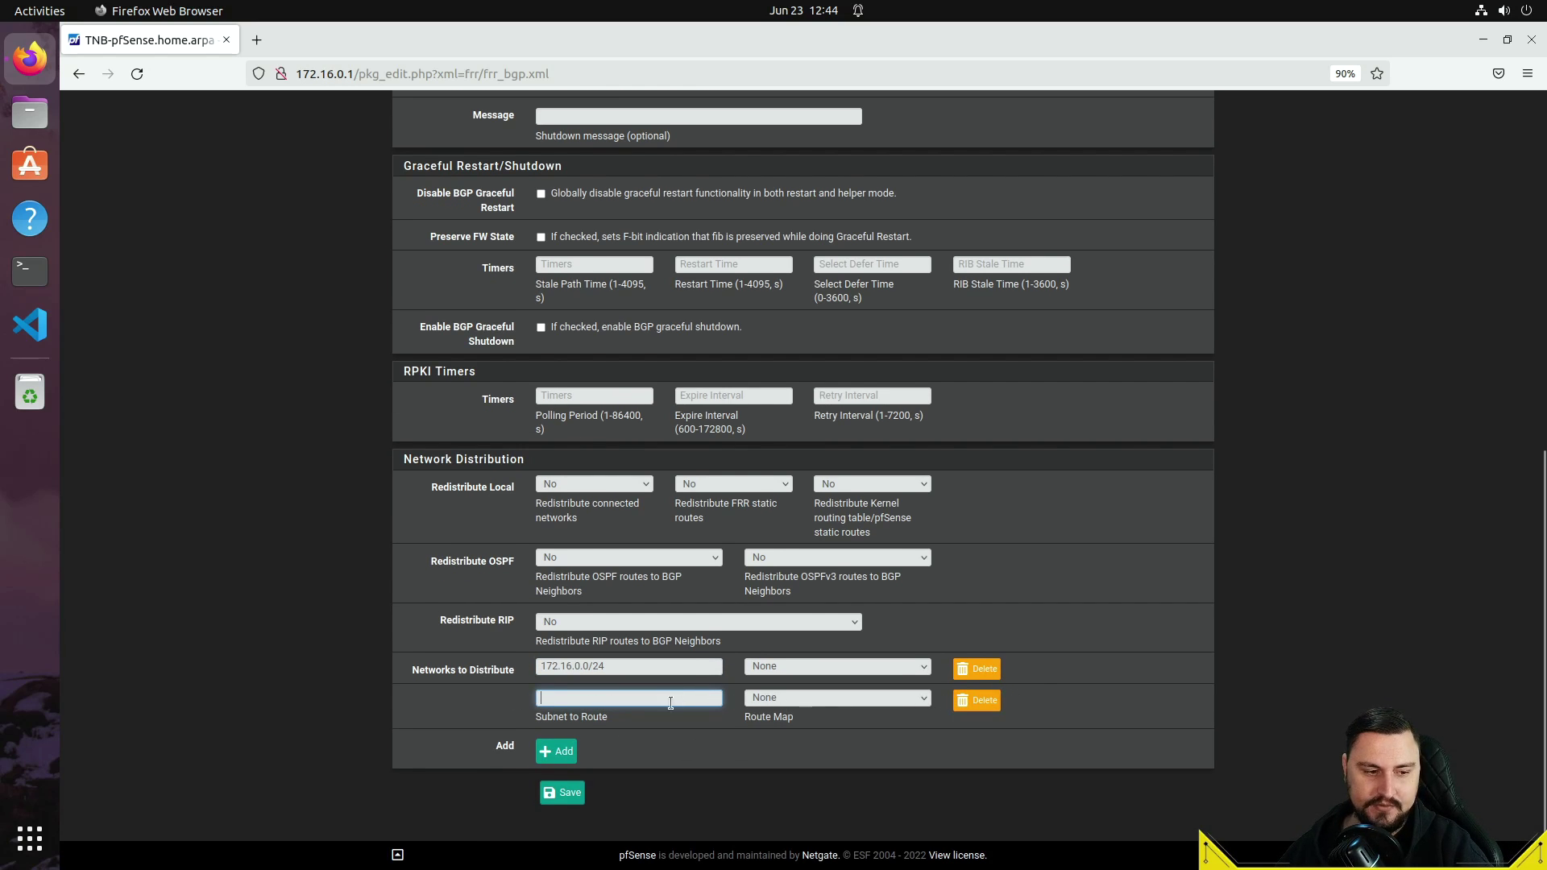
pyautogui.write('10')
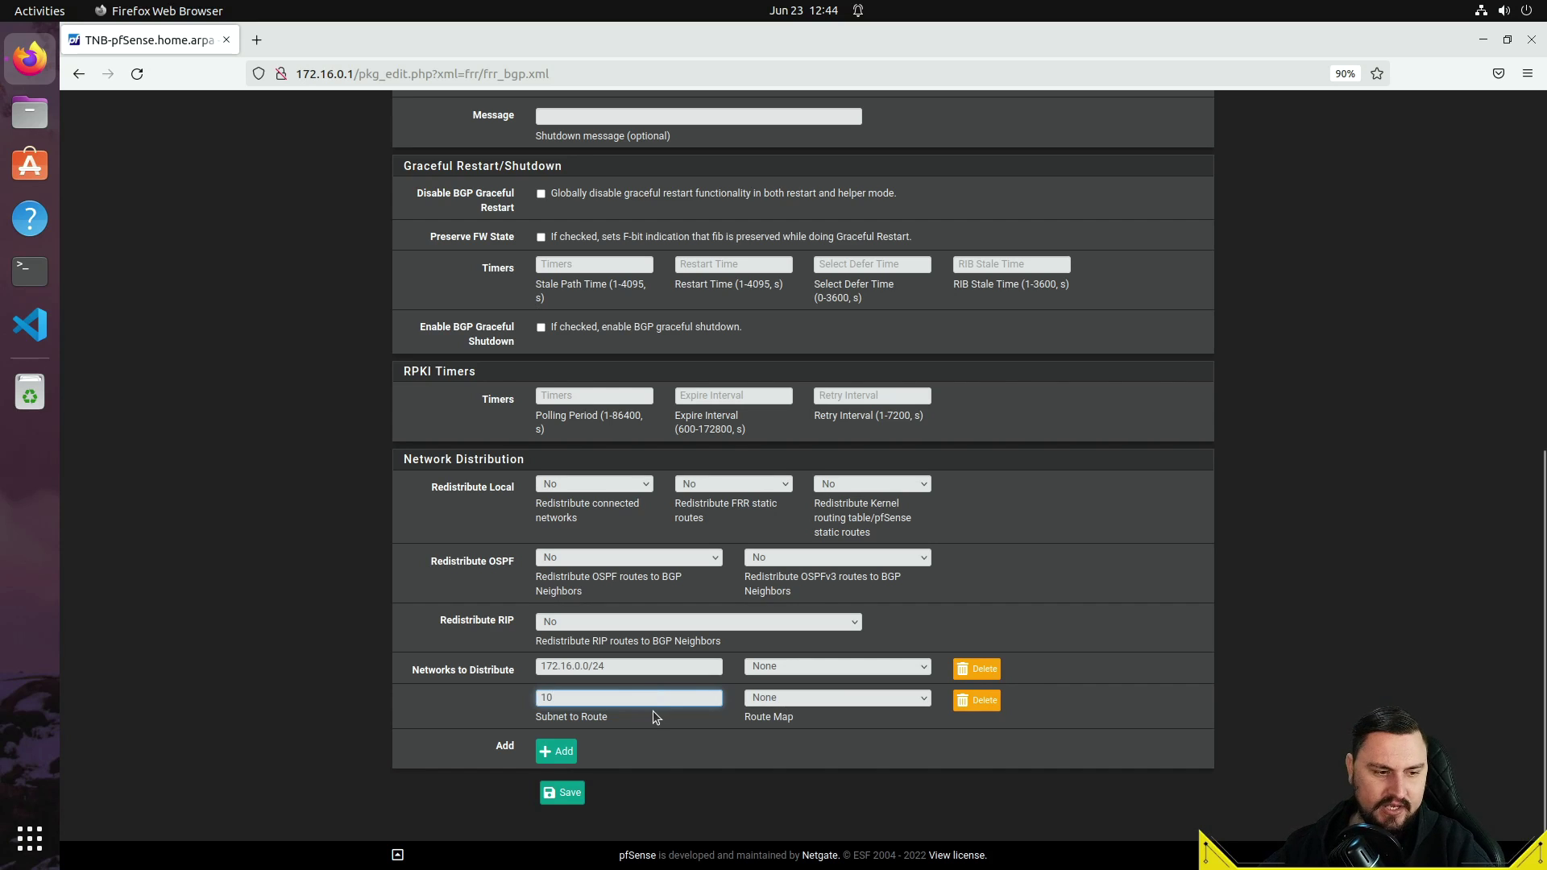
pyautogui.write('.100.0.0/24')
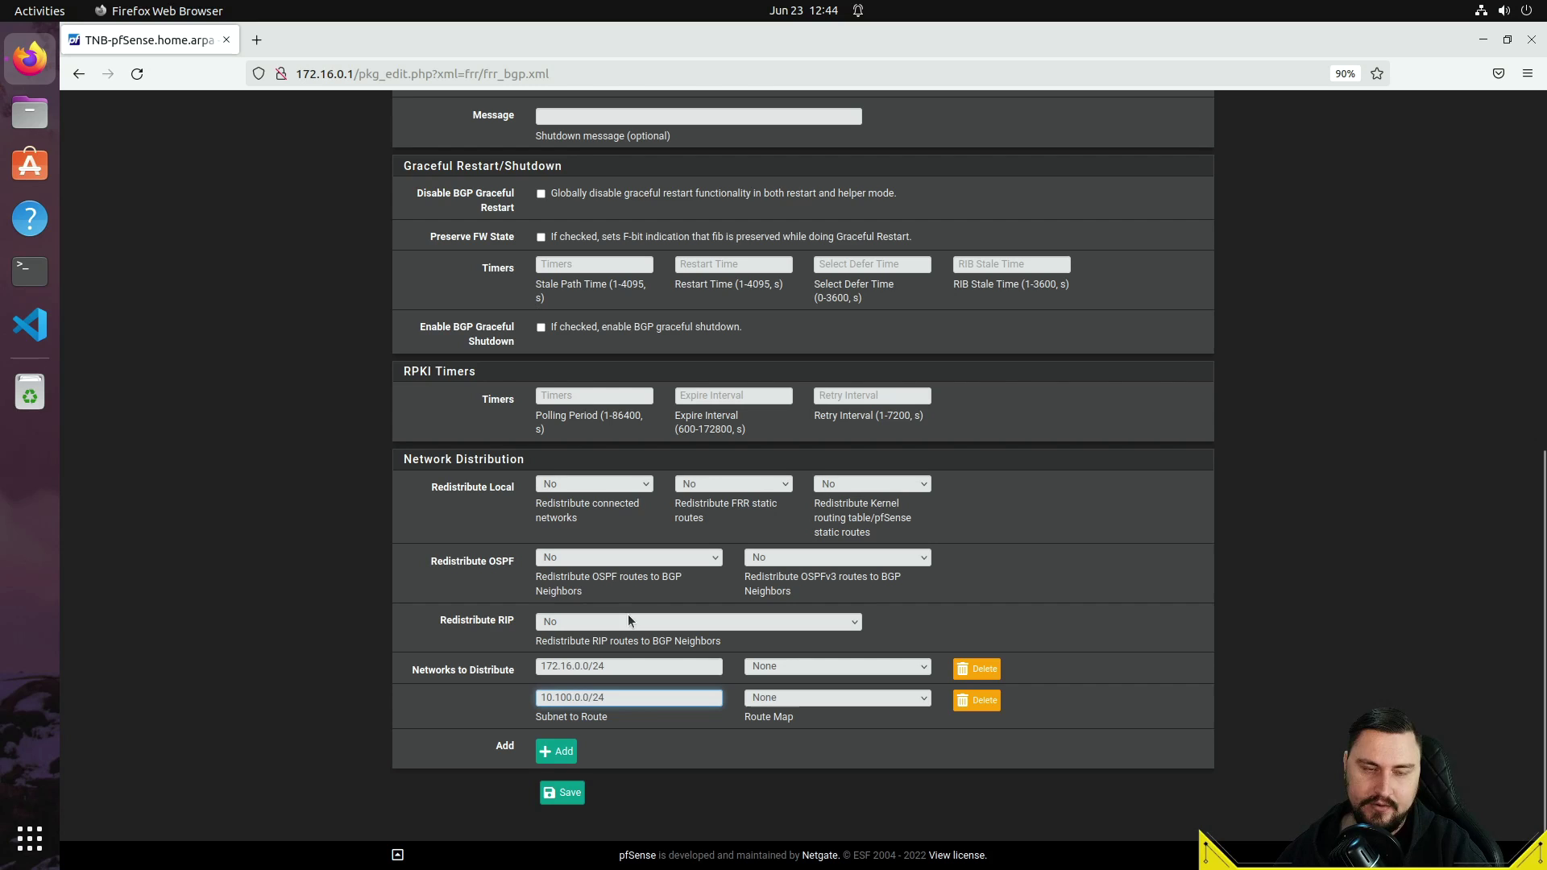
pyautogui.click(459, 711)
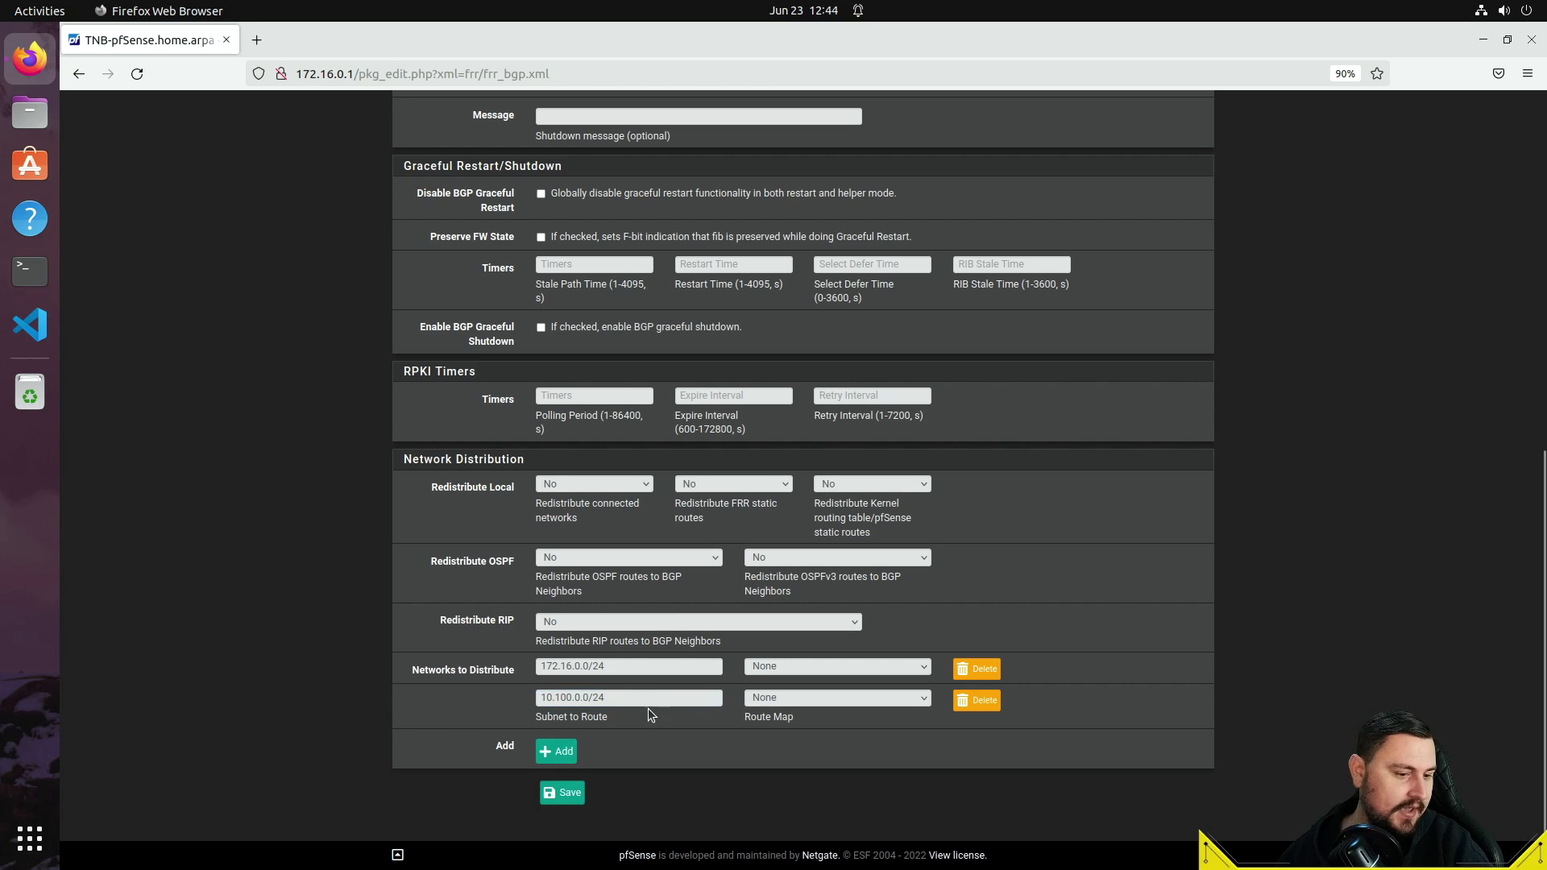
pyautogui.click(566, 793)
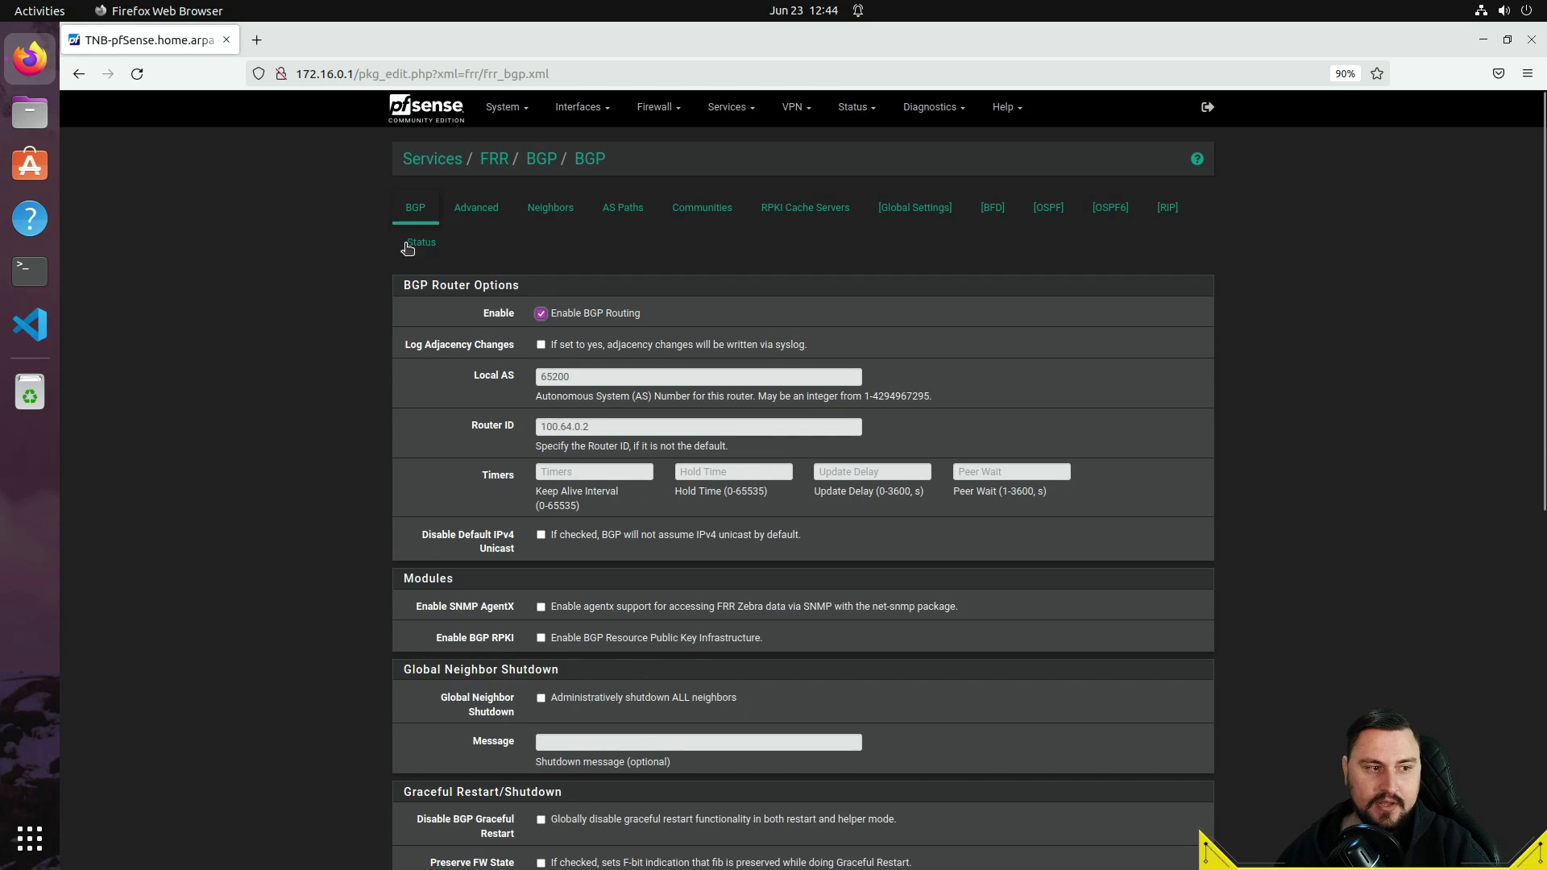
pyautogui.scroll(-8, 806, 343)
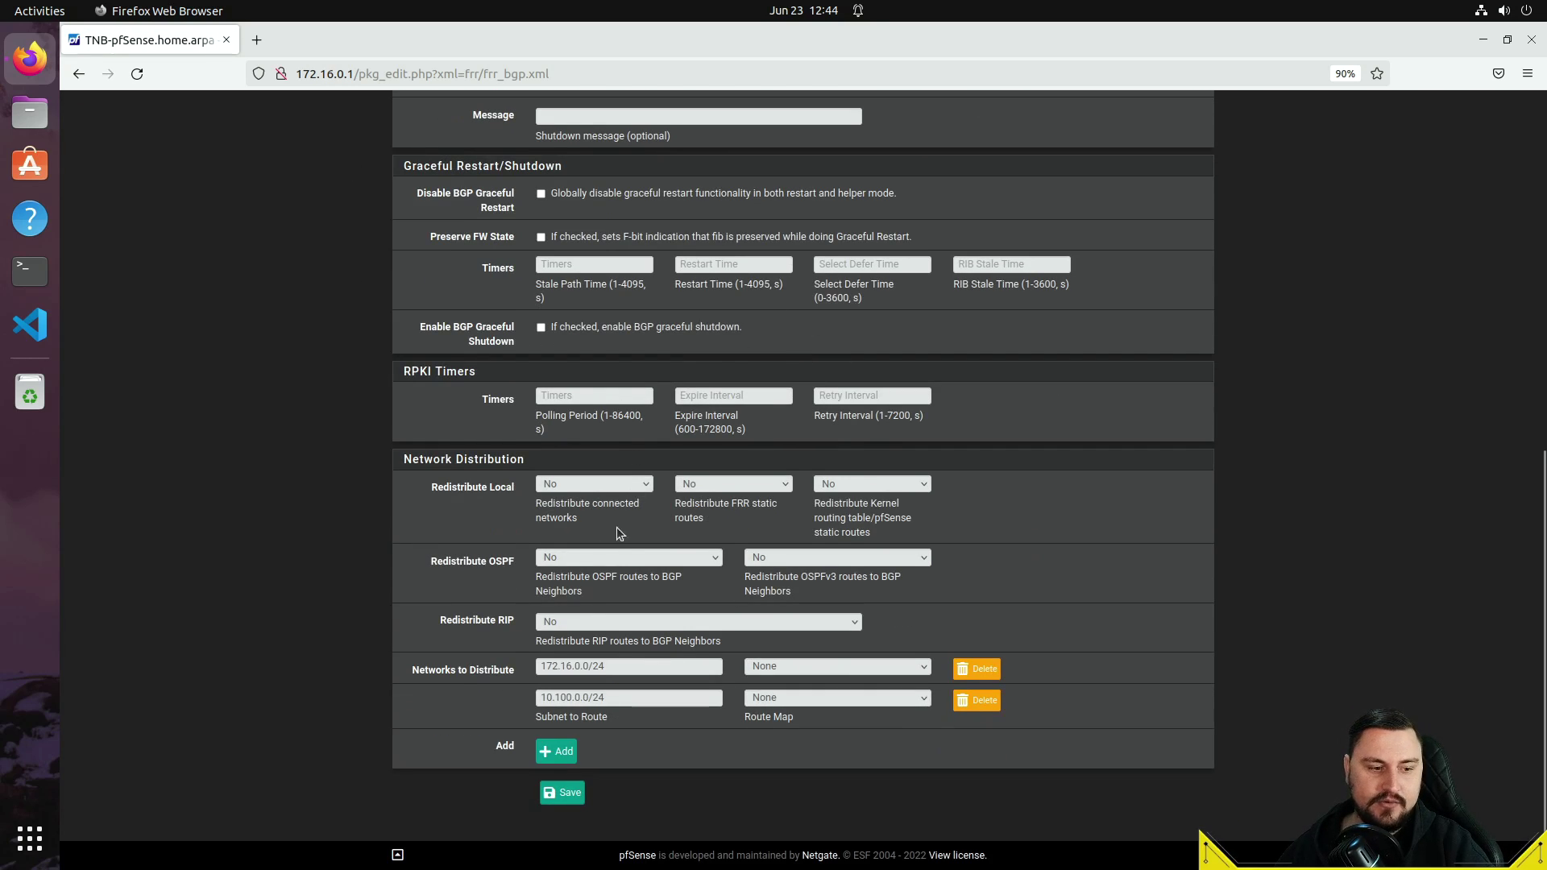
pyautogui.scroll(7, 654, 475)
pyautogui.scroll(1, 668, 435)
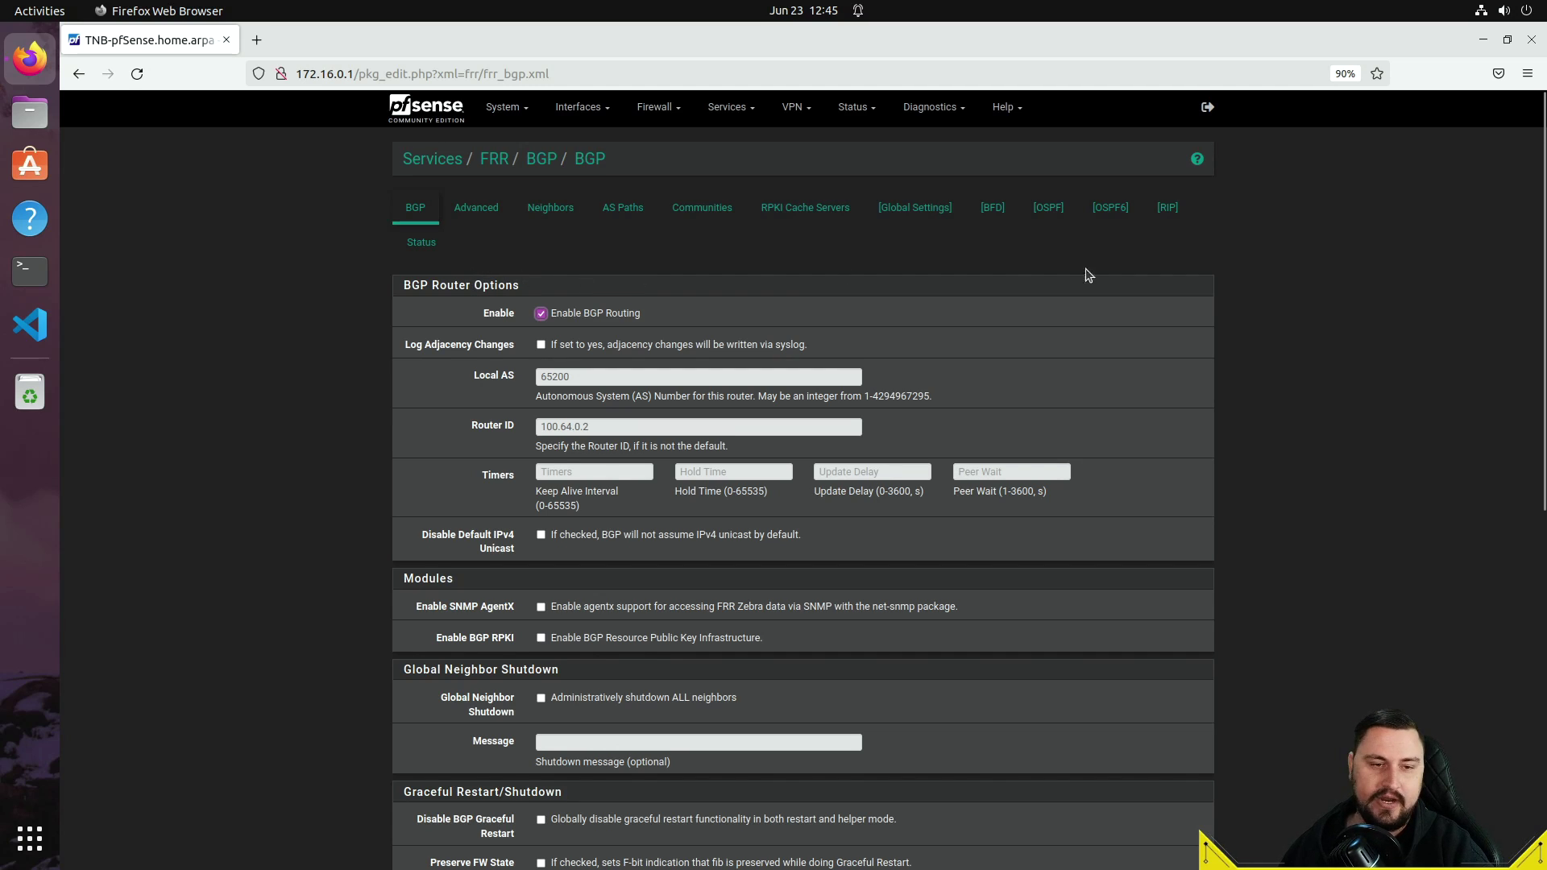
# Add a new route map in FRR's global settings and name it Access-All
pyautogui.click(931, 221)
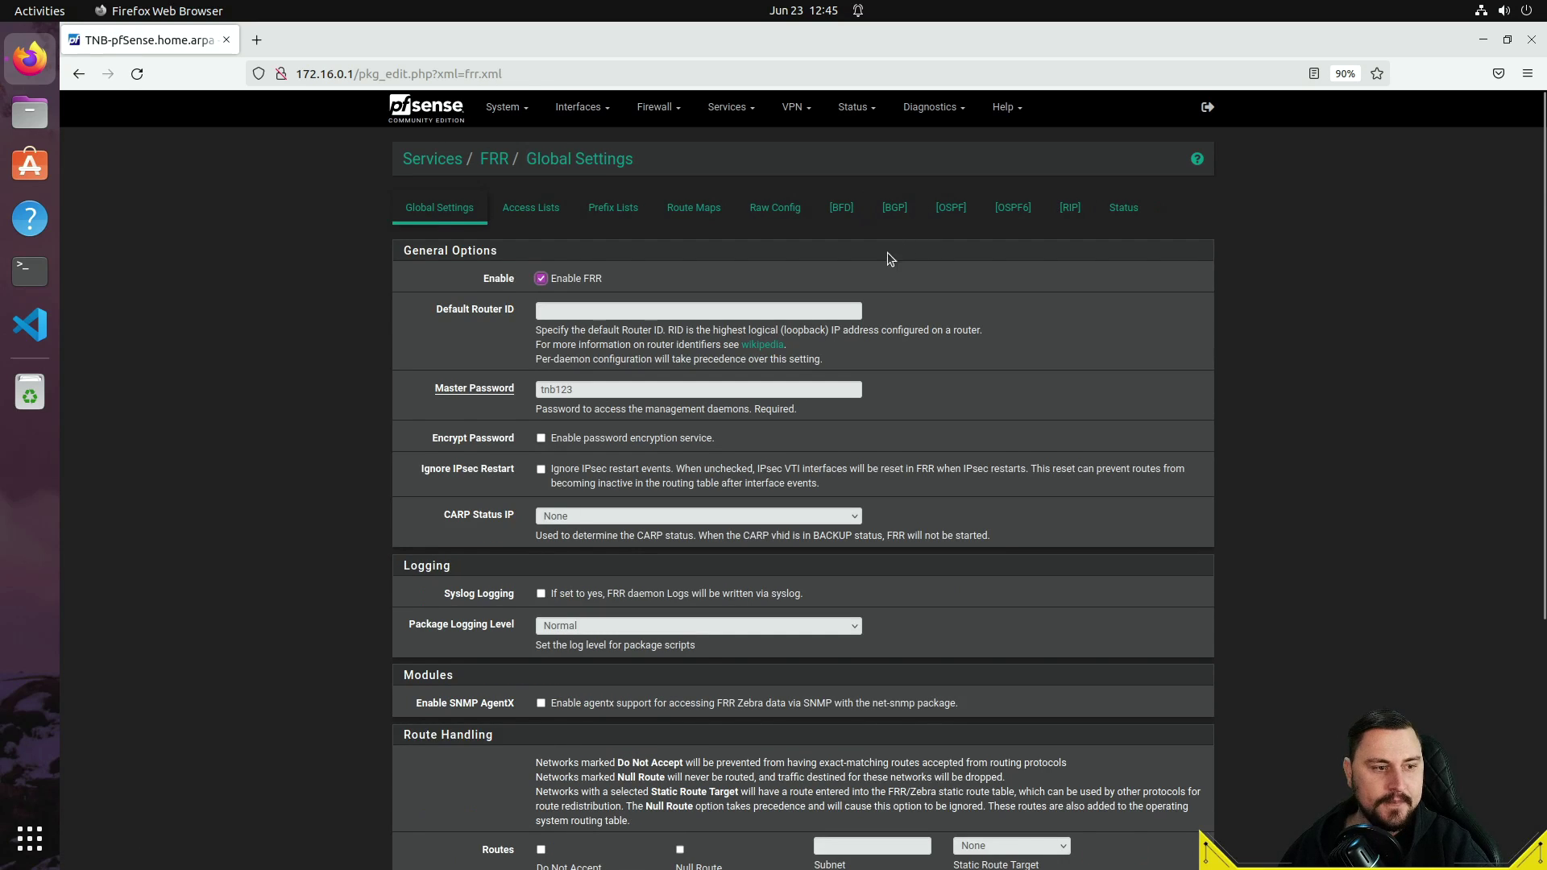
pyautogui.scroll(-3, 887, 256)
pyautogui.scroll(3, 831, 298)
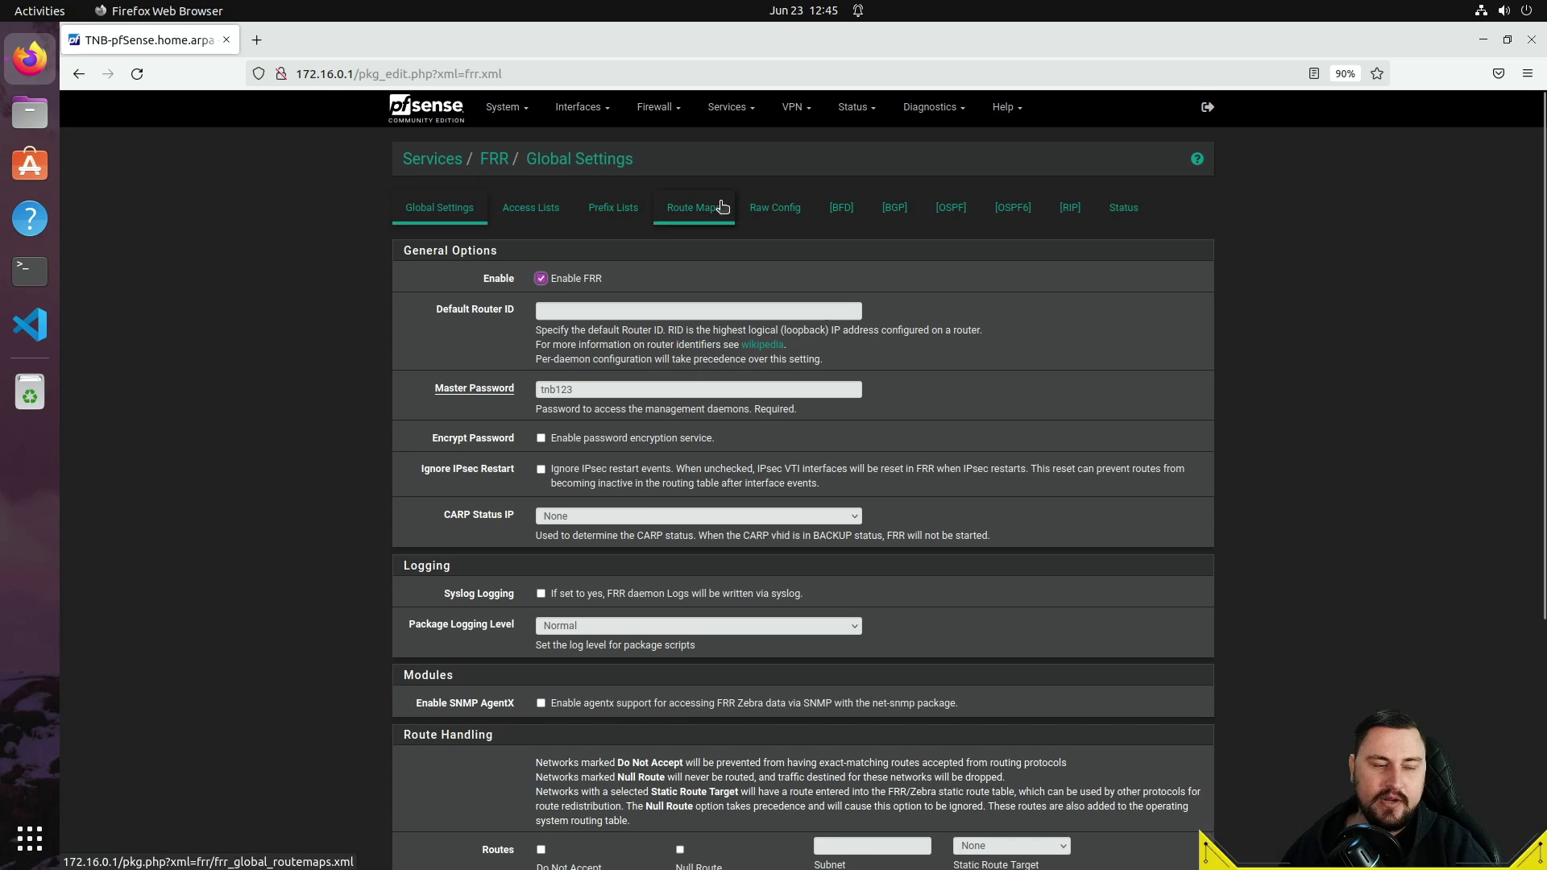
pyautogui.click(698, 219)
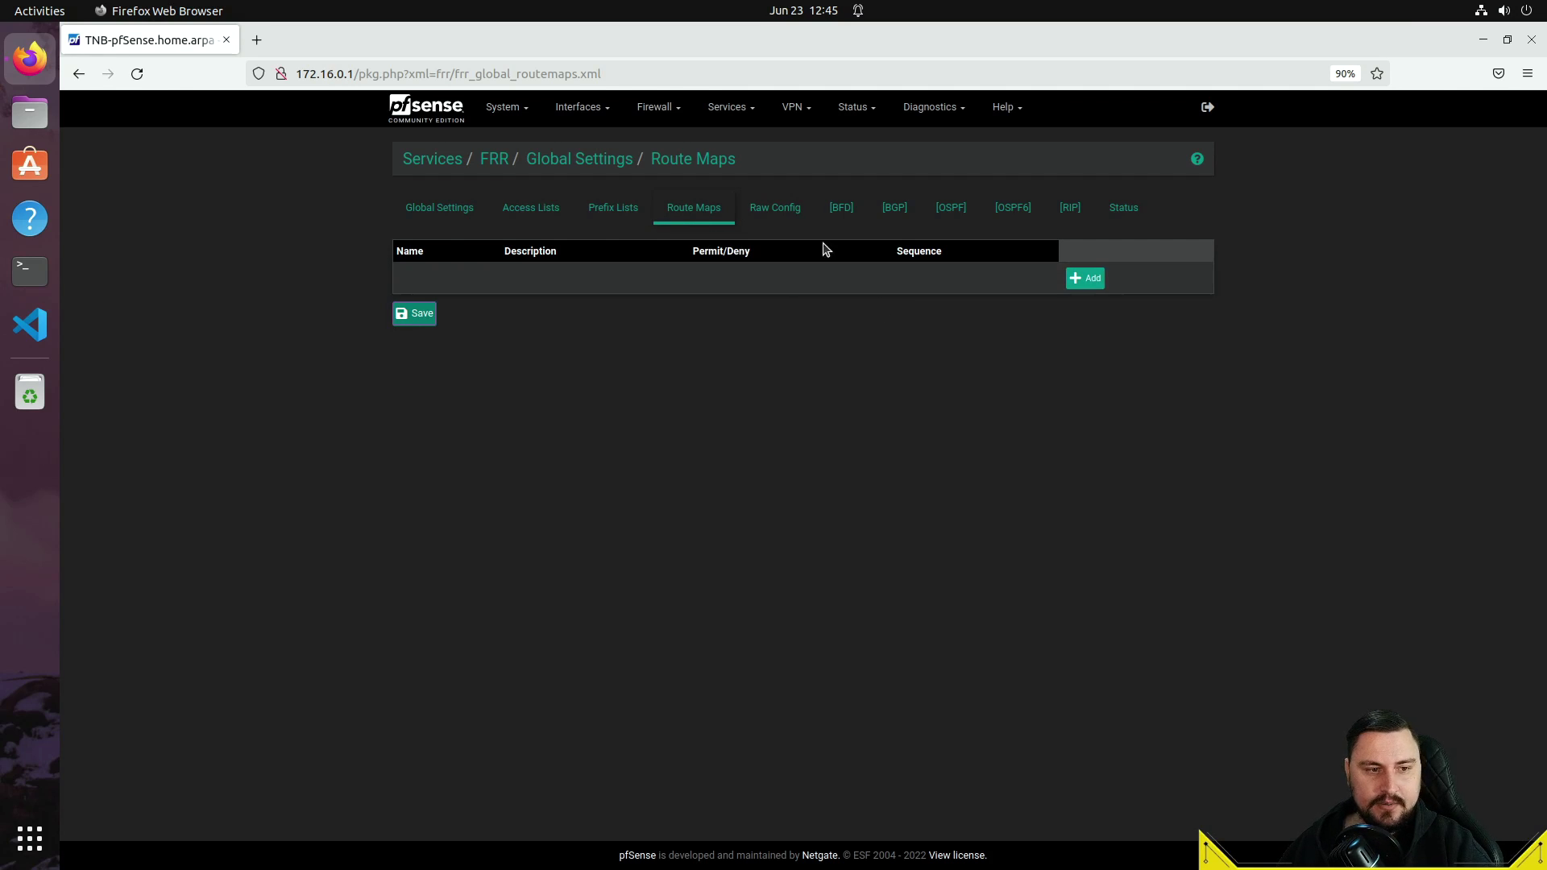
pyautogui.click(1083, 281)
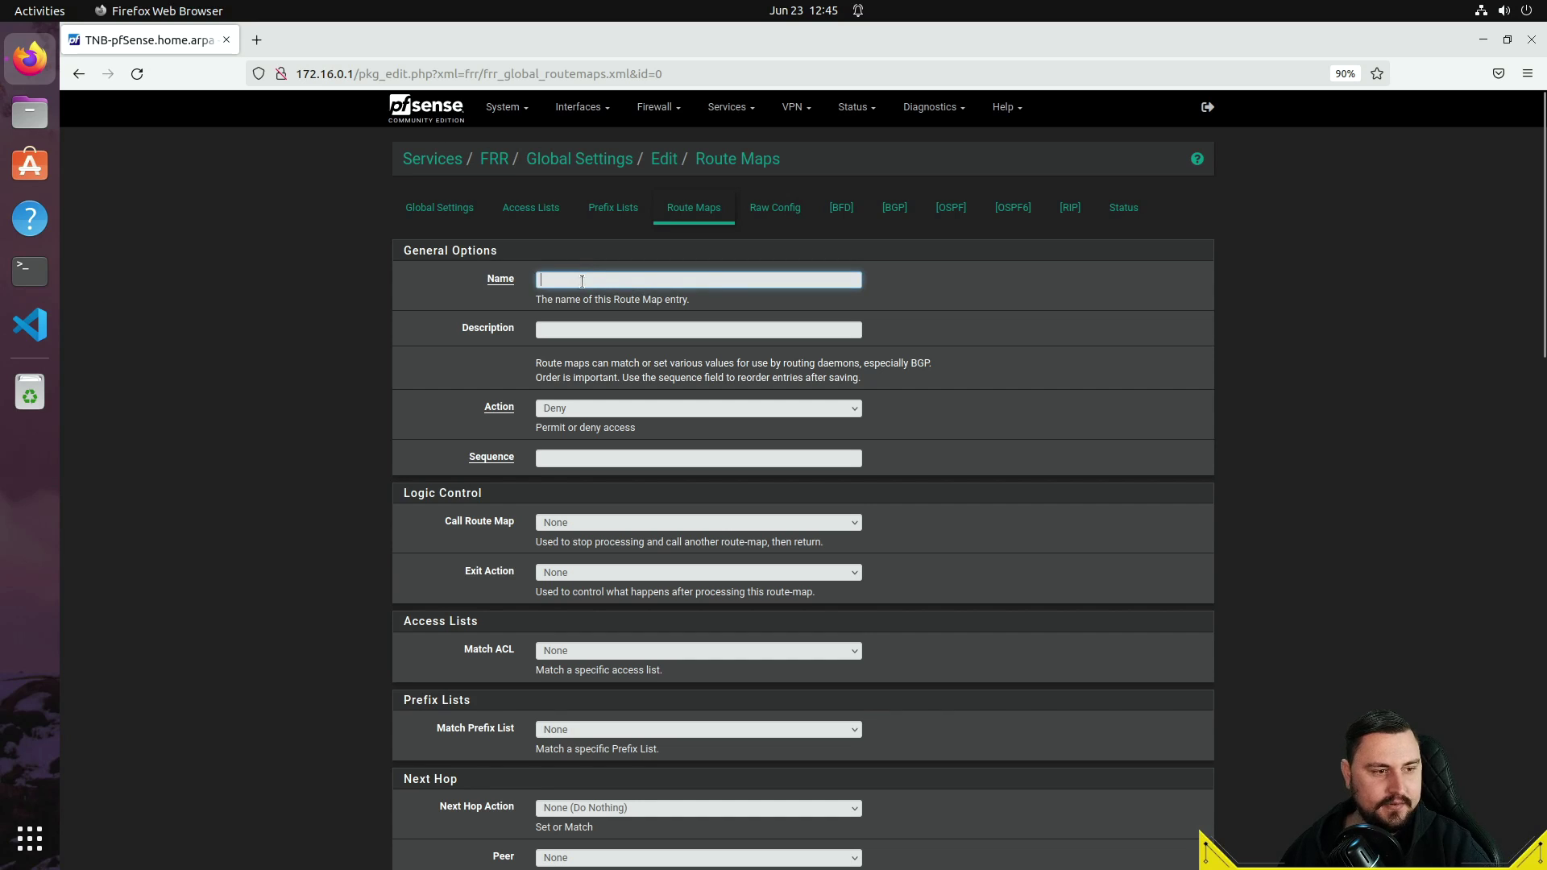
pyautogui.write('Acce')
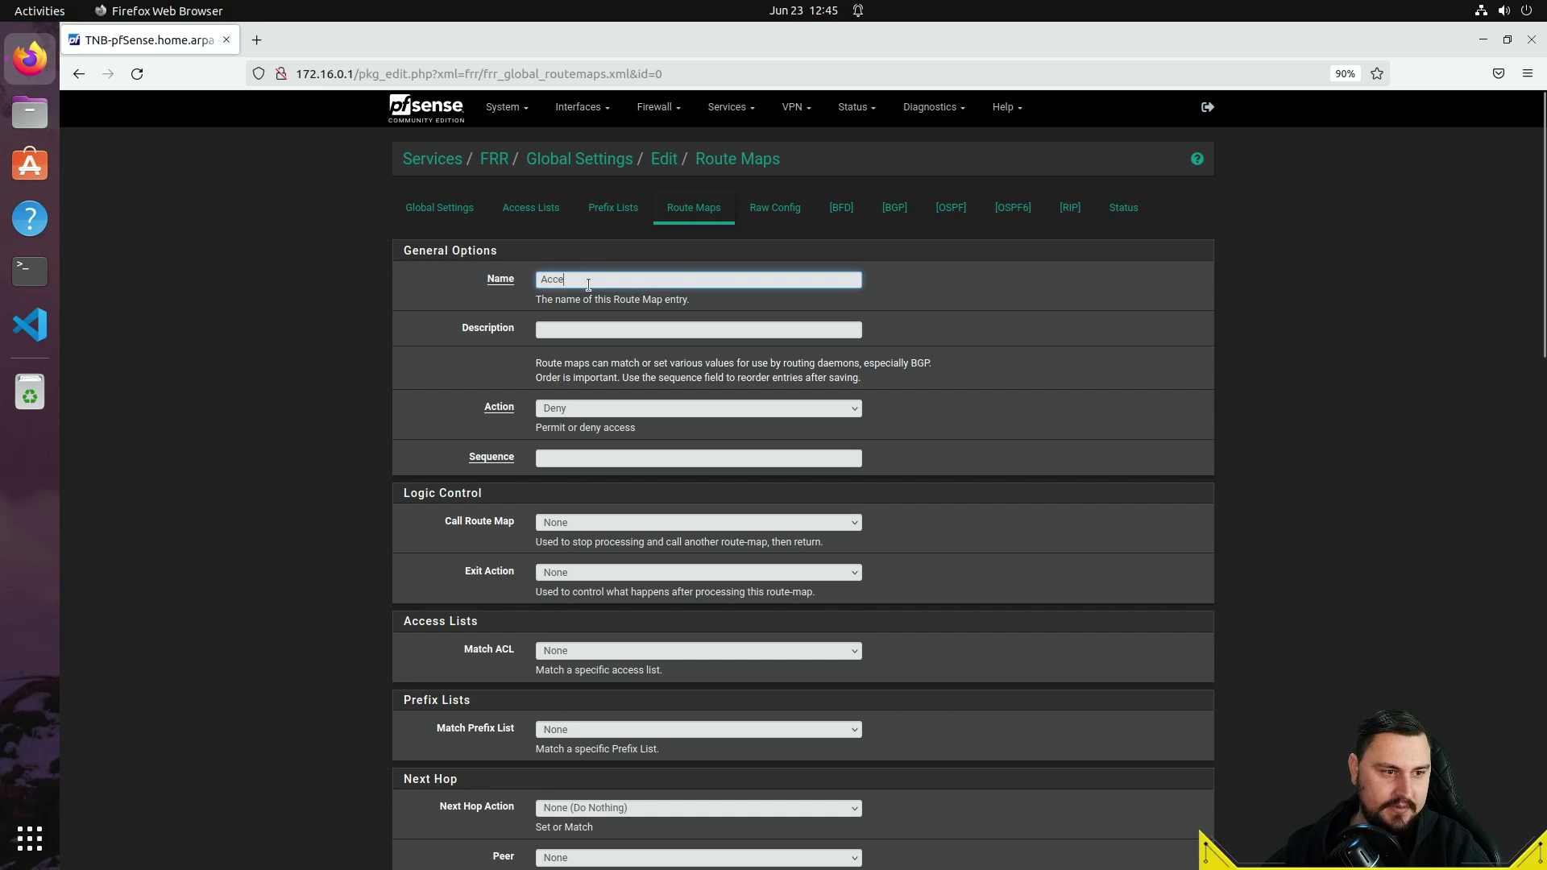
pyautogui.write('ss-All')
pyautogui.press('Tab')
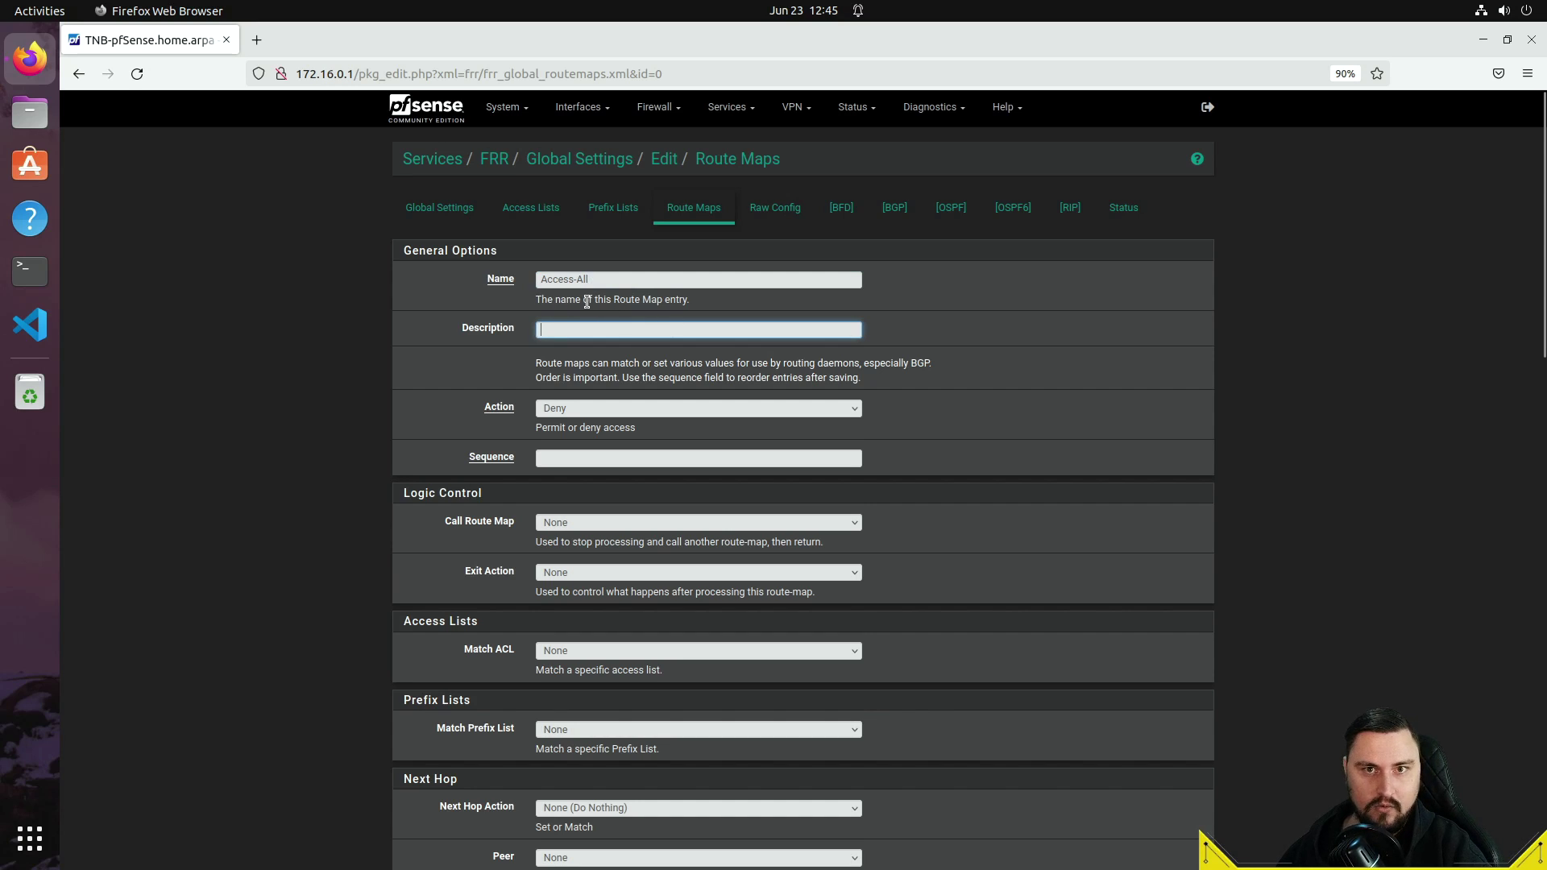
# Enter "Match any route" as the description of the Access-All route map
pyautogui.click(588, 330)
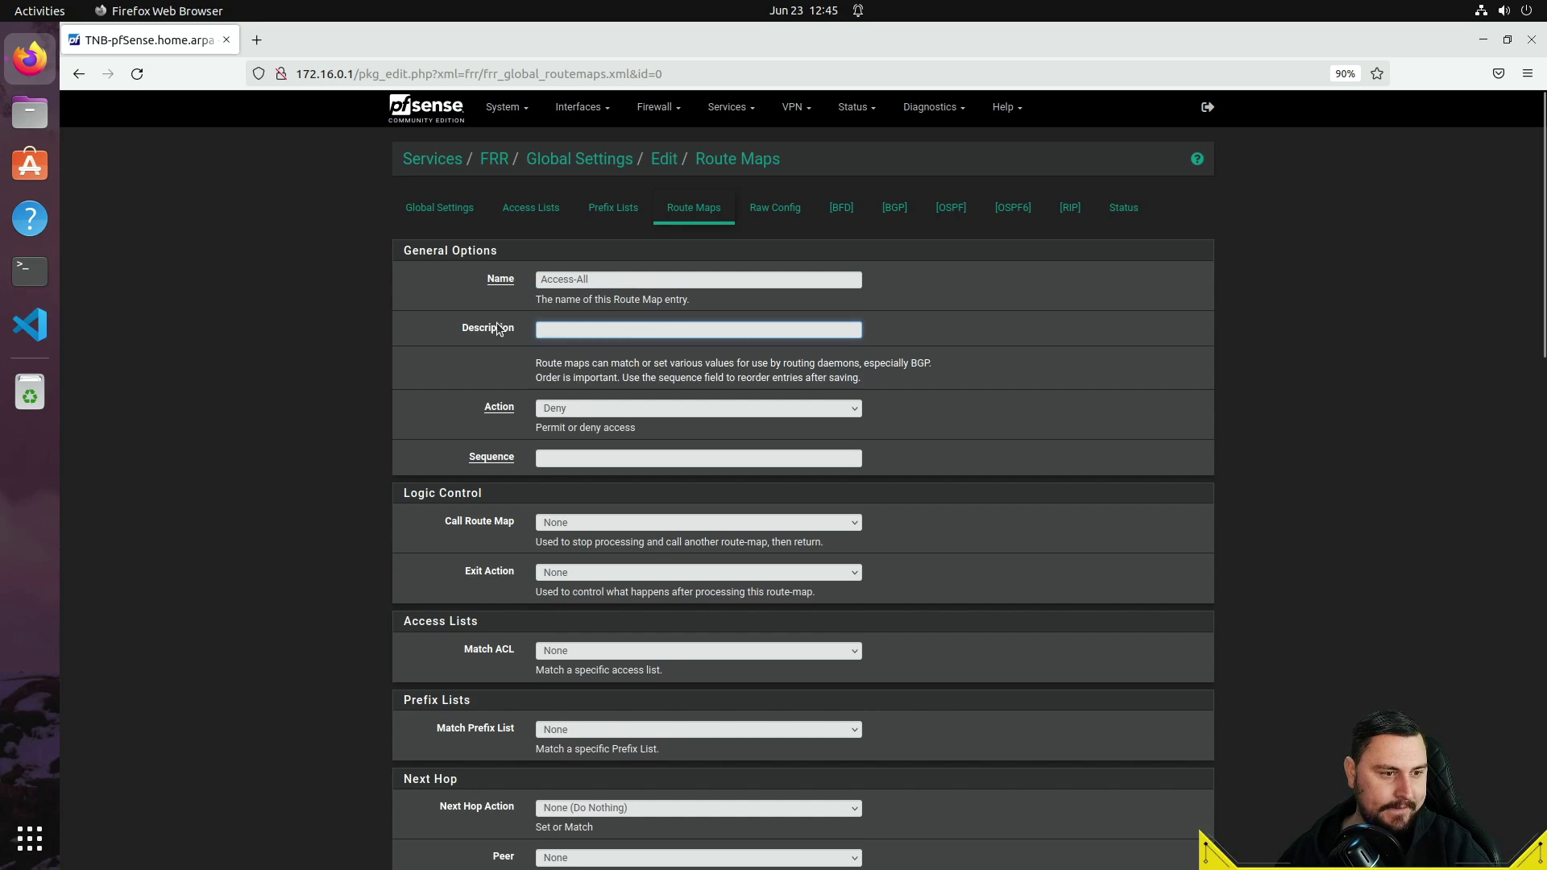
pyautogui.moveTo(497, 328); pyautogui.dragTo(573, 335)
pyautogui.click(573, 335)
pyautogui.write('Ma')
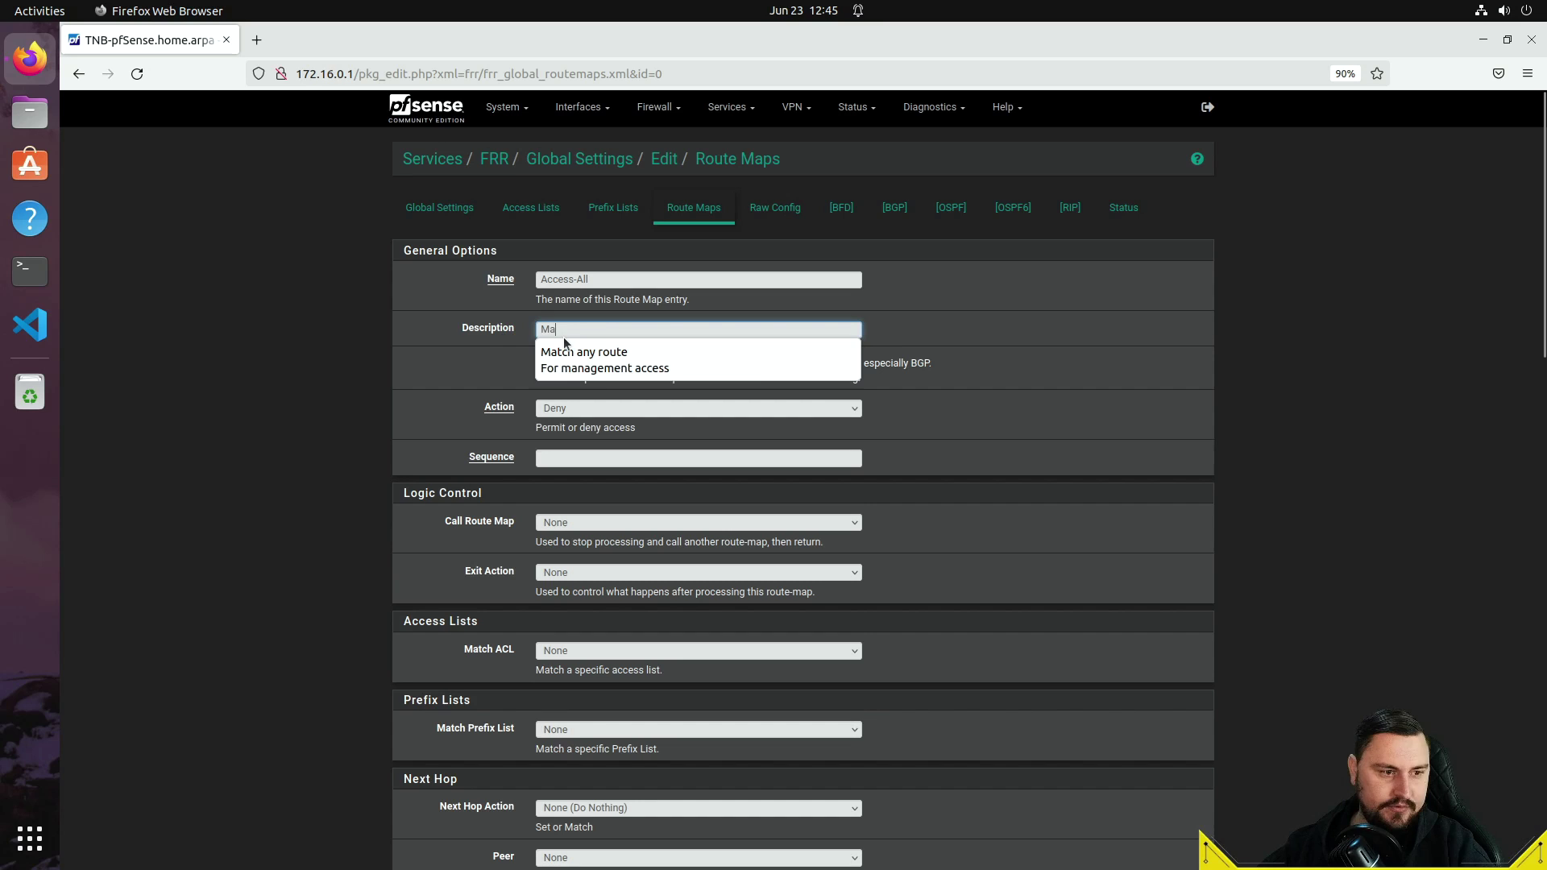
pyautogui.write('tch any route')
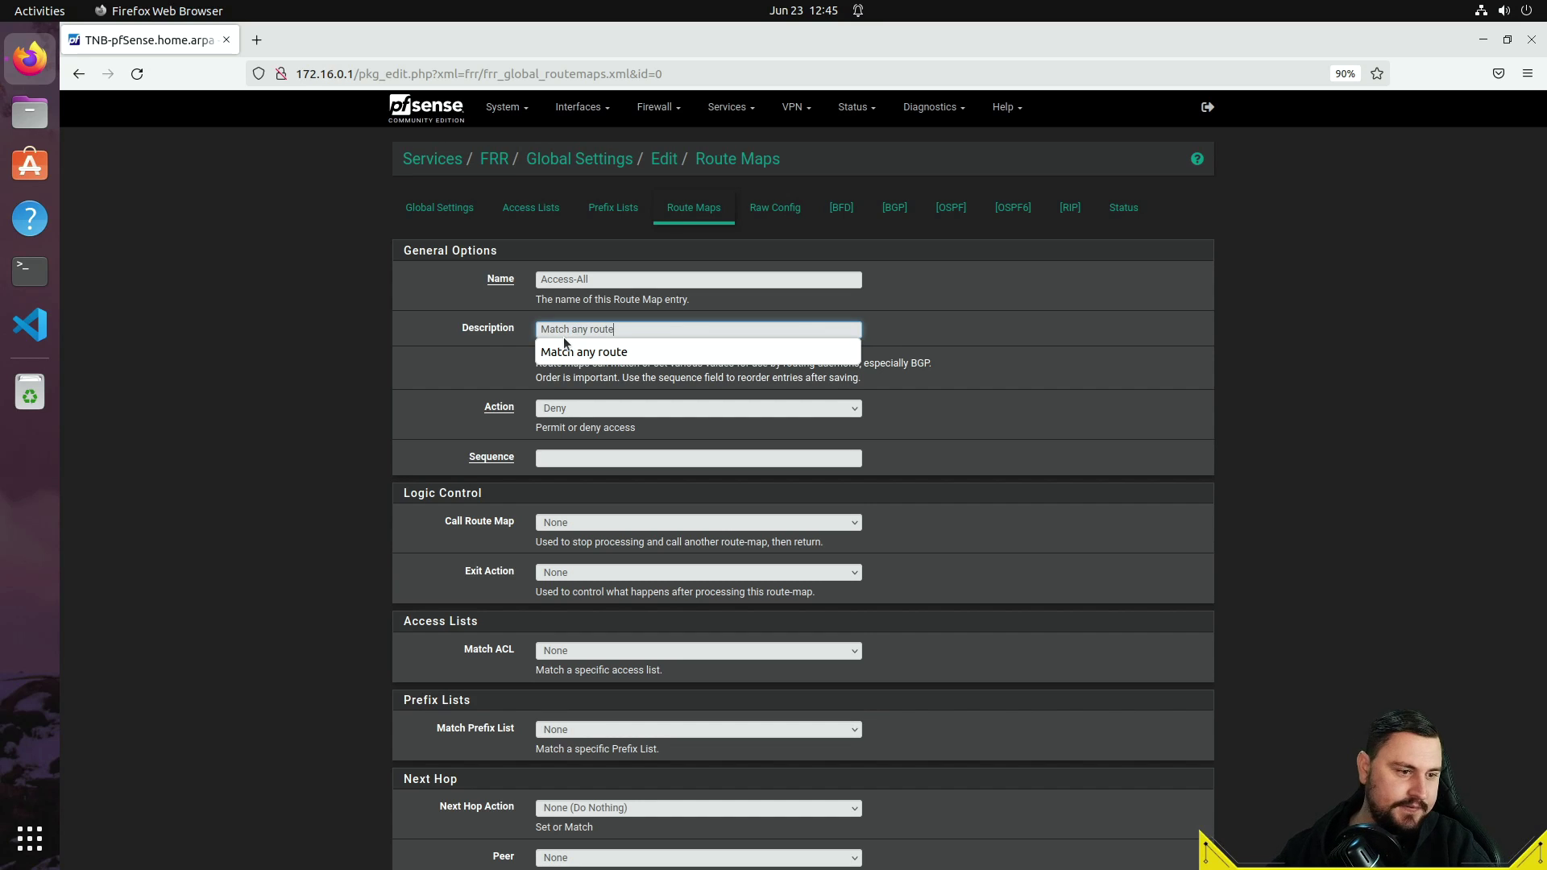
# Set the route map's action to Permit and its sequence to 100
pyautogui.scroll(-2, 581, 349)
pyautogui.click(610, 332)
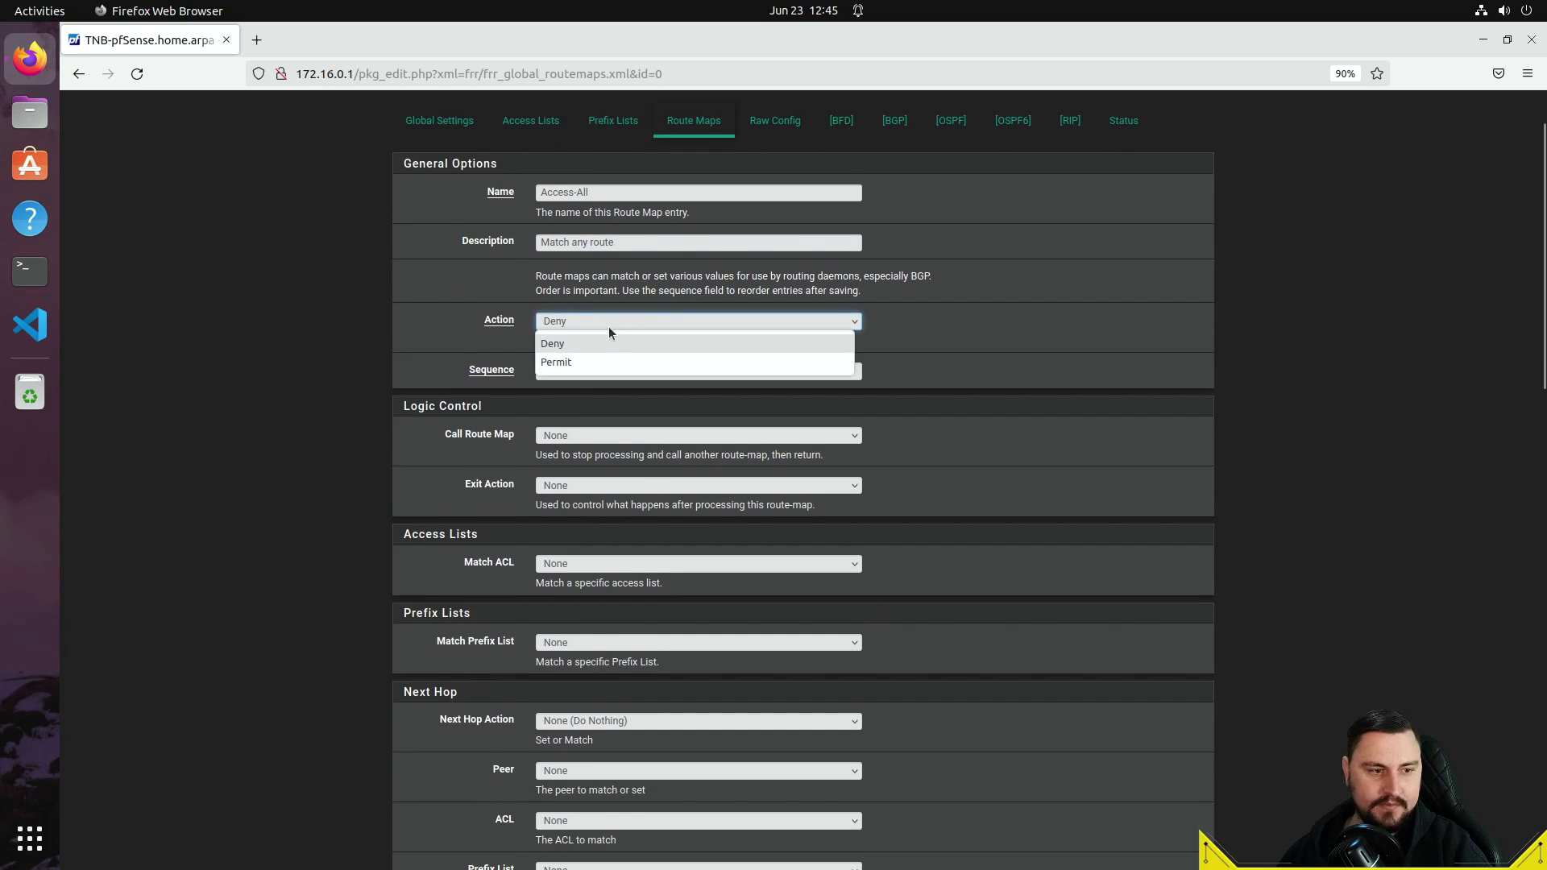
pyautogui.click(588, 364)
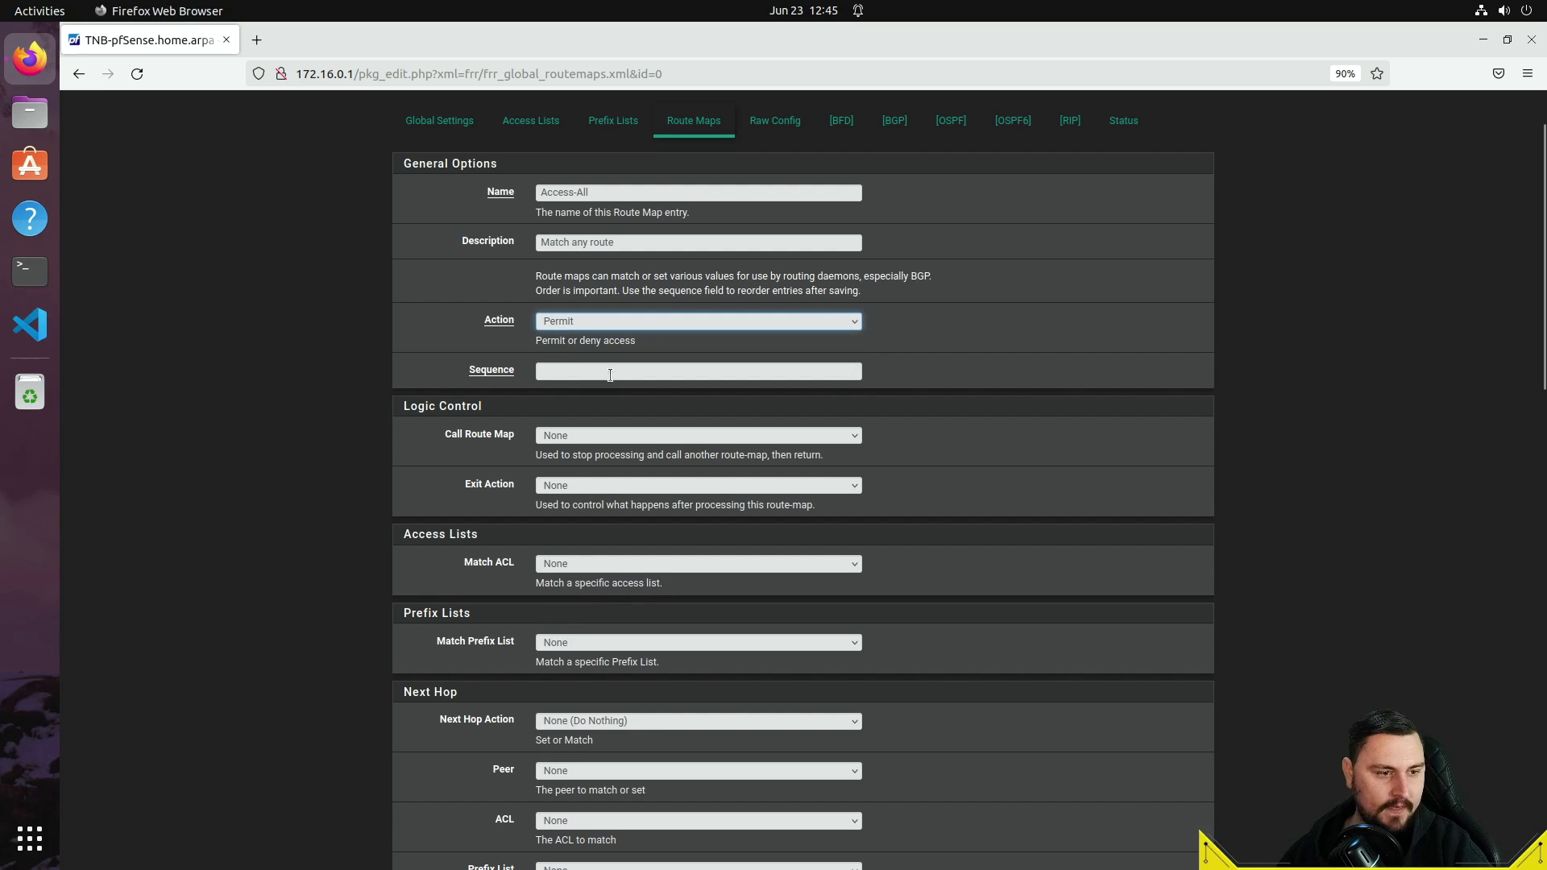
pyautogui.click(610, 372)
pyautogui.write('100')
pyautogui.press('Tab')
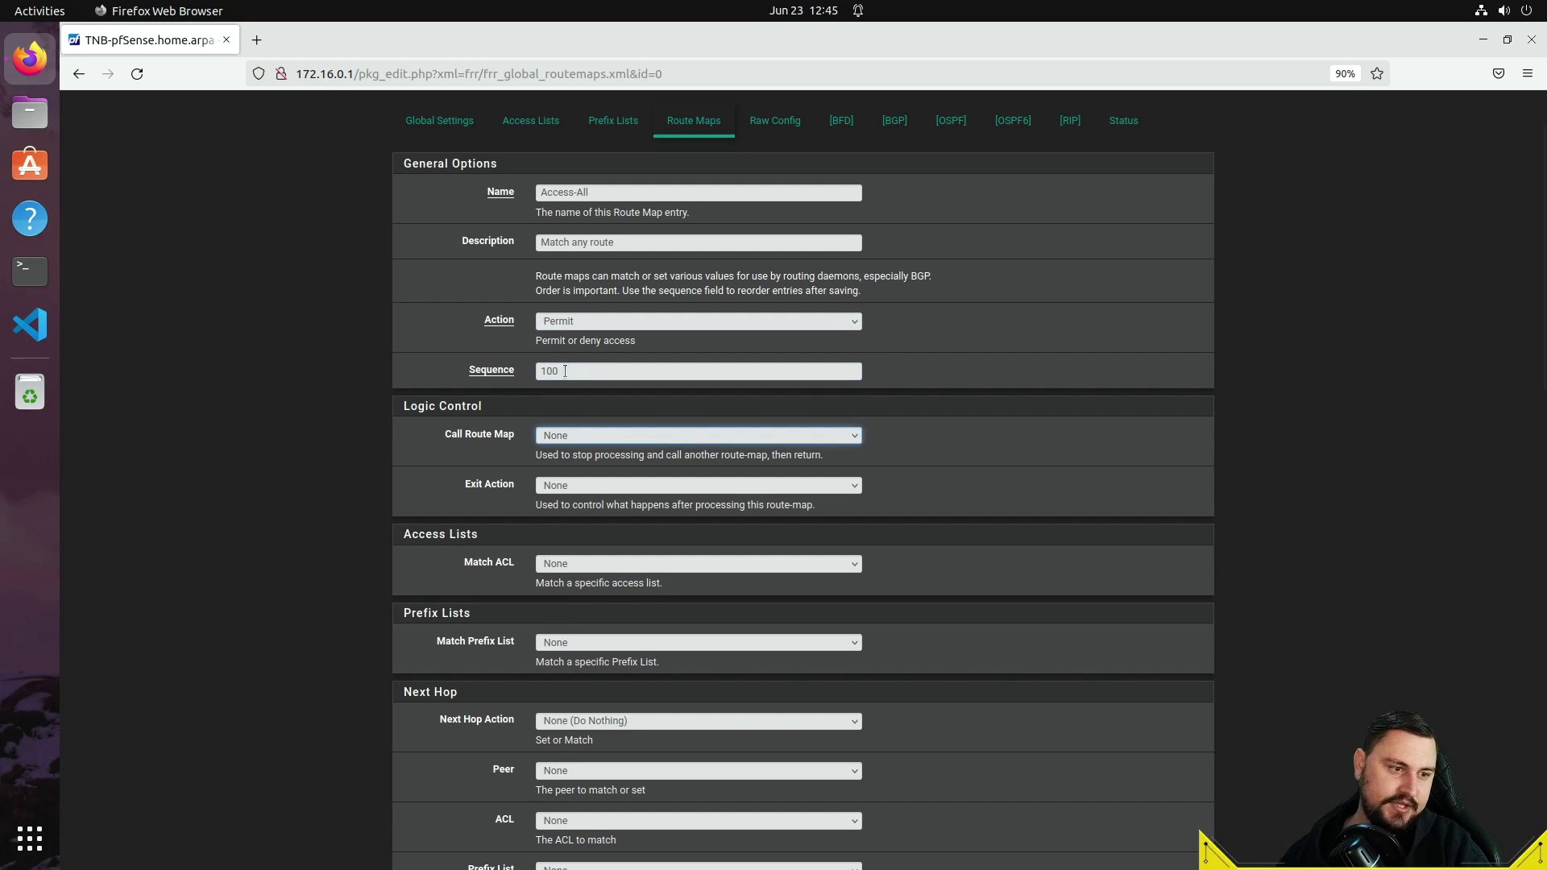
pyautogui.hotkey('shift', 'Tab')
# Examine the route map's optional settings, from Logic Control and the match lists down to Tags and RPKI
pyautogui.scroll(-2, 343, 342)
pyautogui.scroll(2, 395, 342)
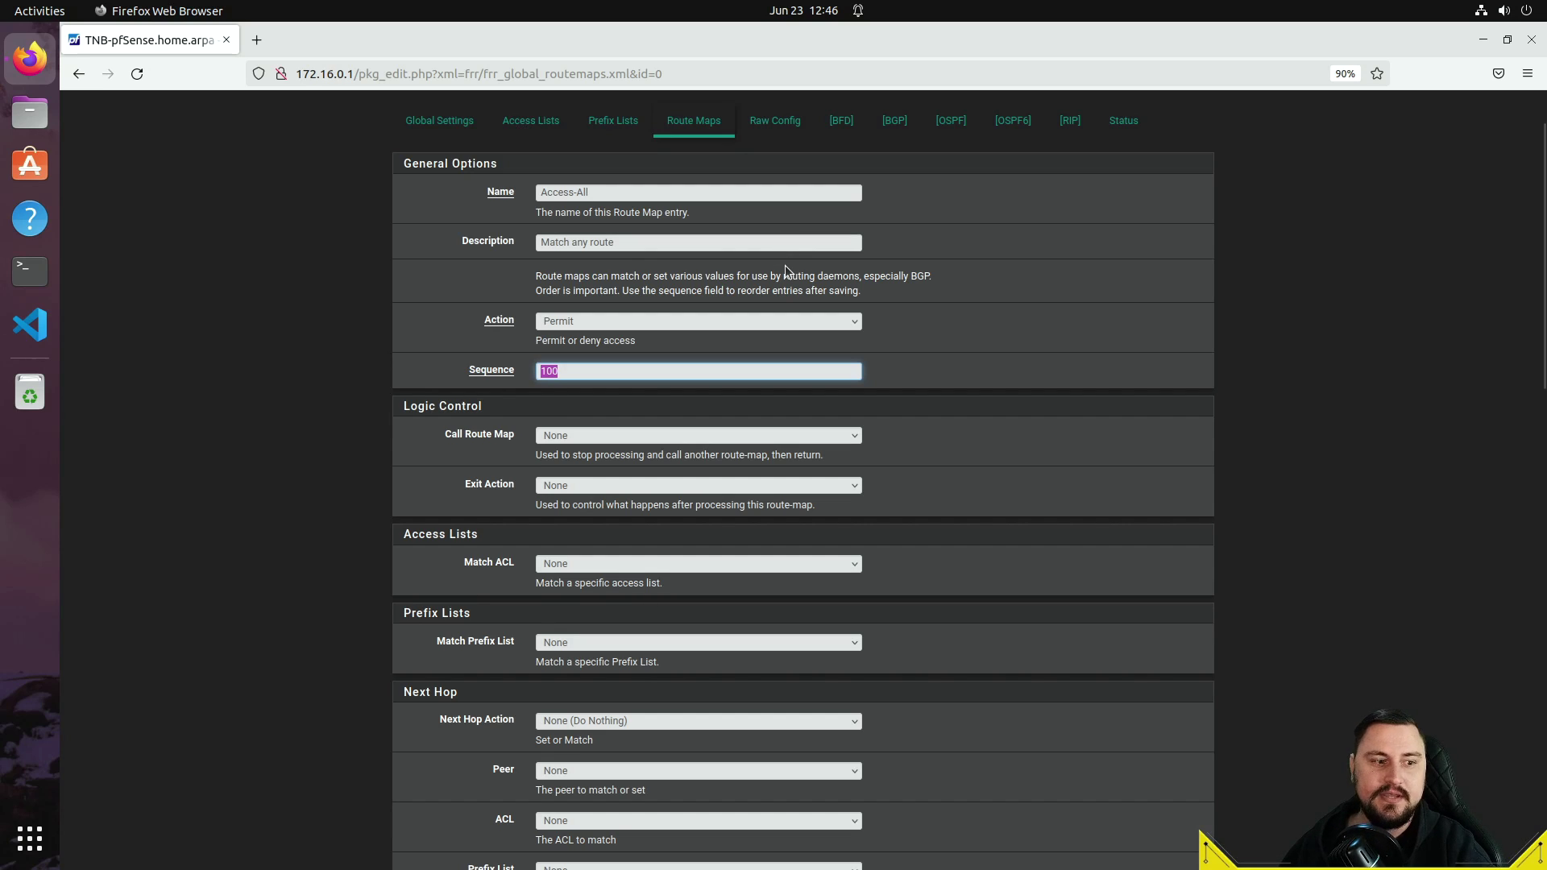
pyautogui.scroll(-2, 918, 407)
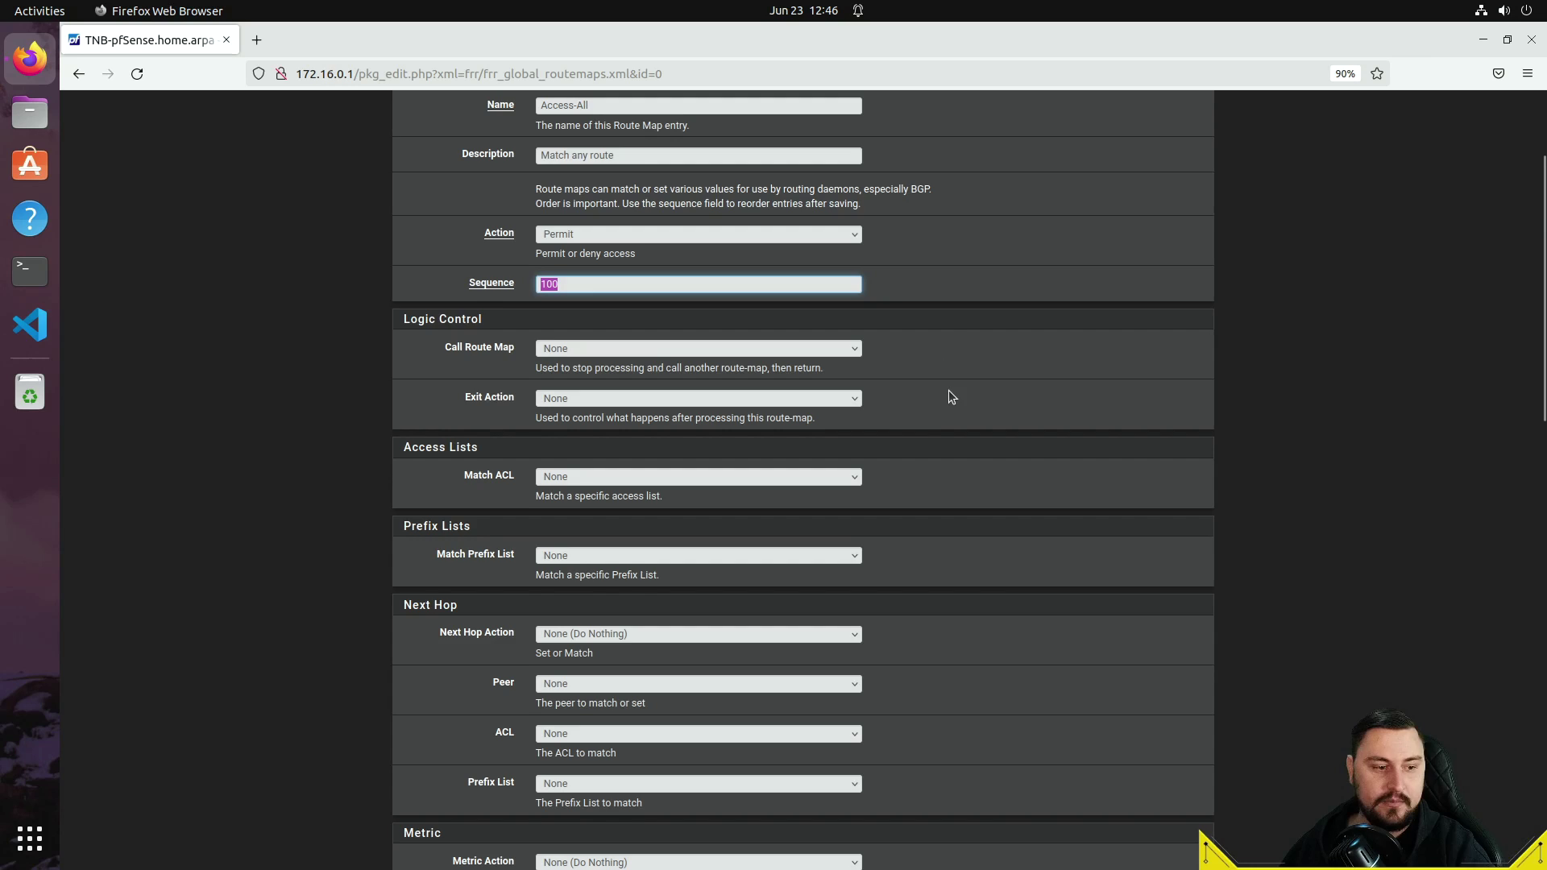
pyautogui.scroll(-4, 943, 403)
pyautogui.scroll(-4, 758, 447)
pyautogui.scroll(10, 712, 253)
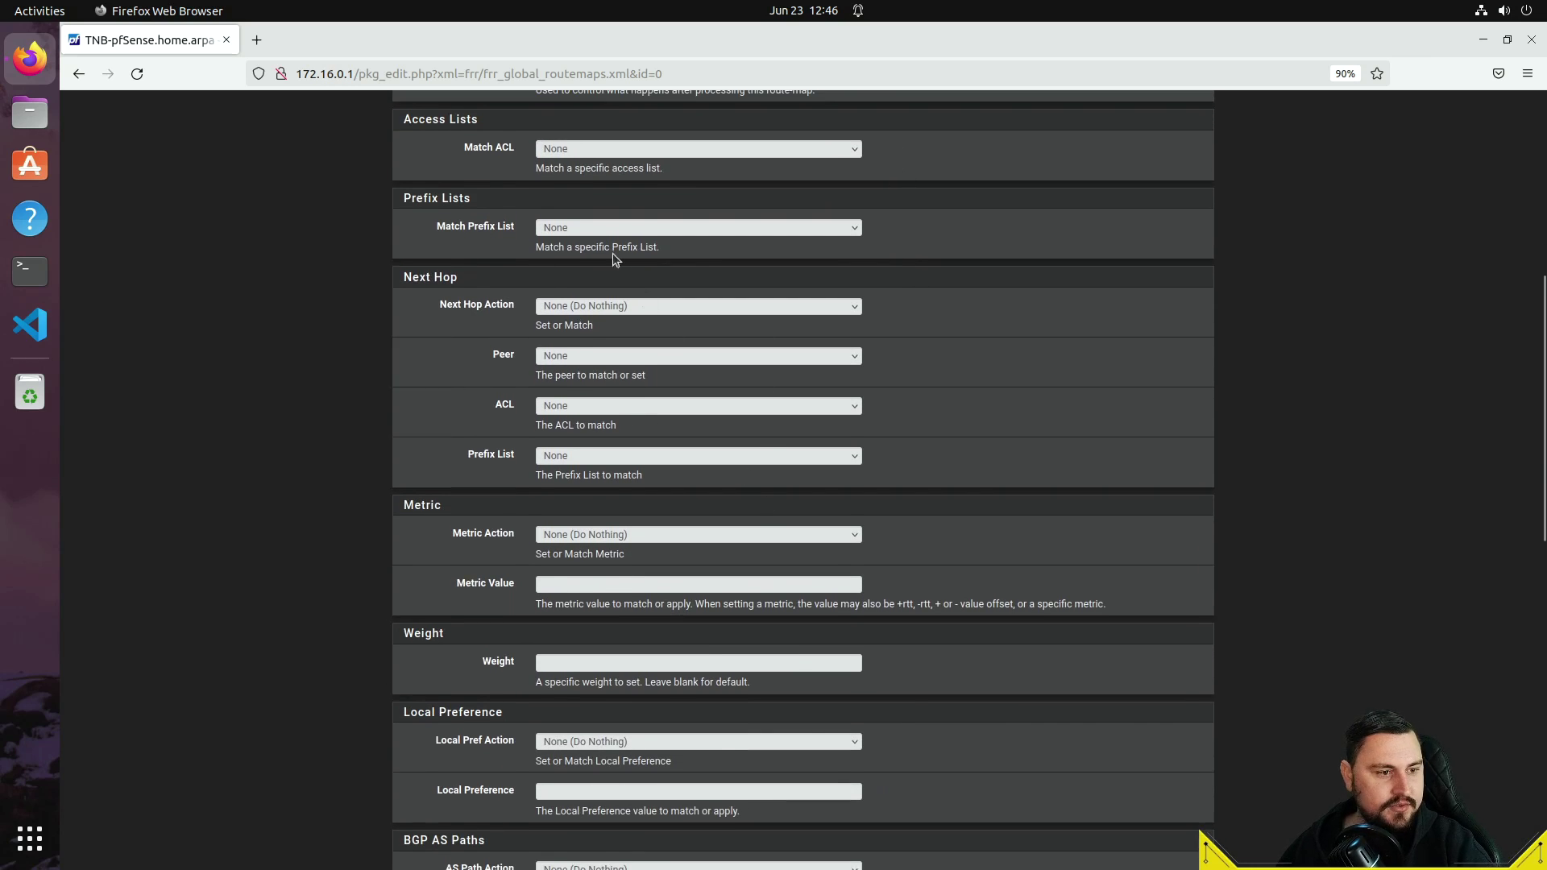
pyautogui.scroll(-20, 591, 432)
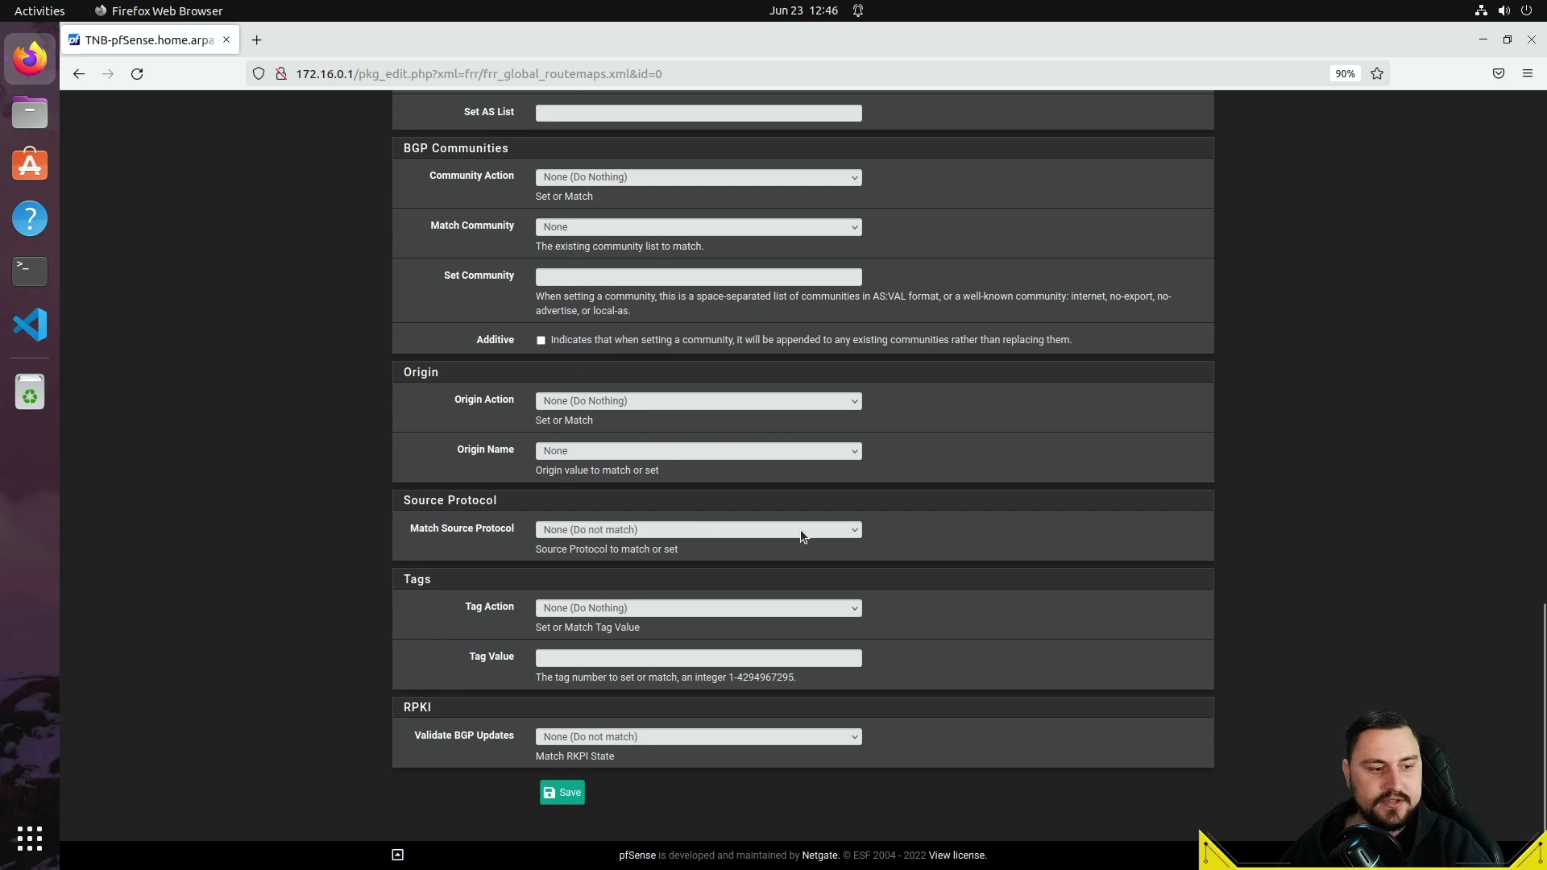
pyautogui.scroll(4, 721, 466)
pyautogui.scroll(20, 695, 467)
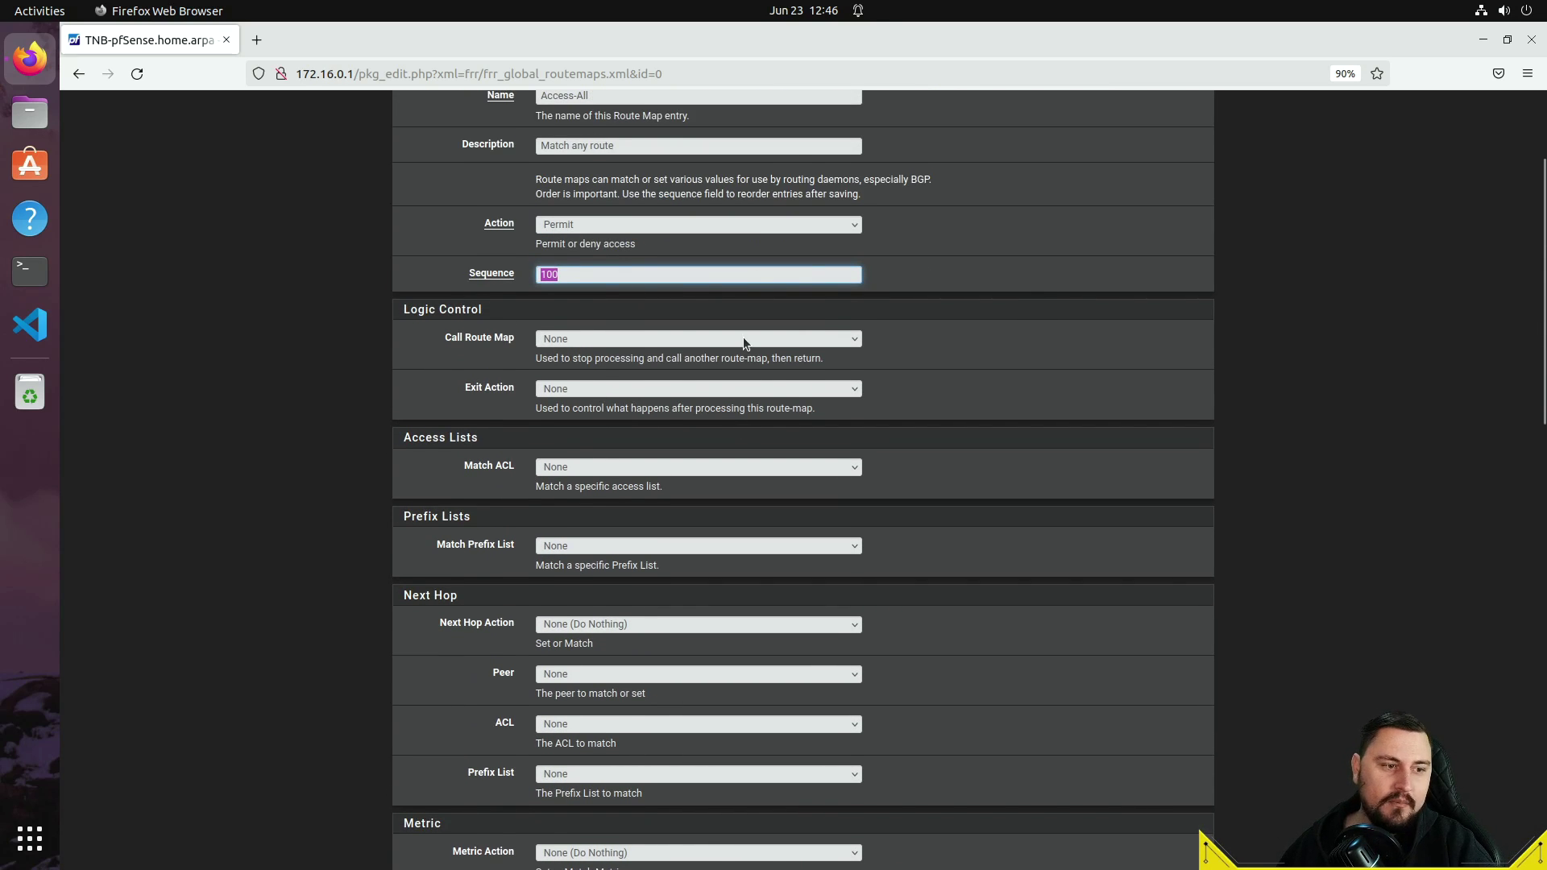
pyautogui.scroll(2, 744, 344)
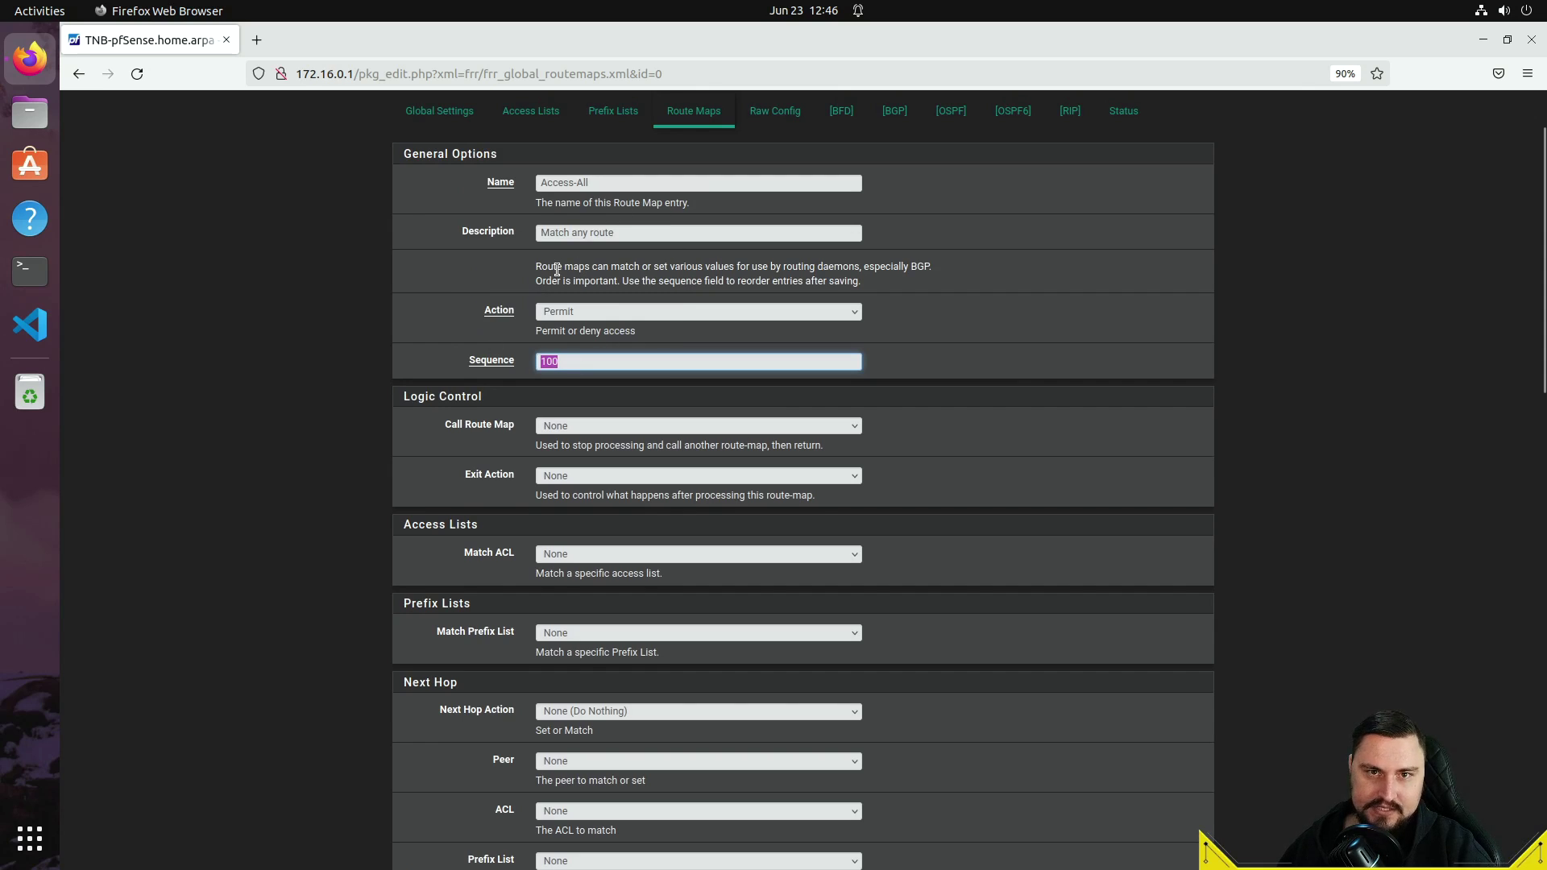
# Save the Access-All route map and open FRR's BGP neighbors list
pyautogui.scroll(-15, 550, 282)
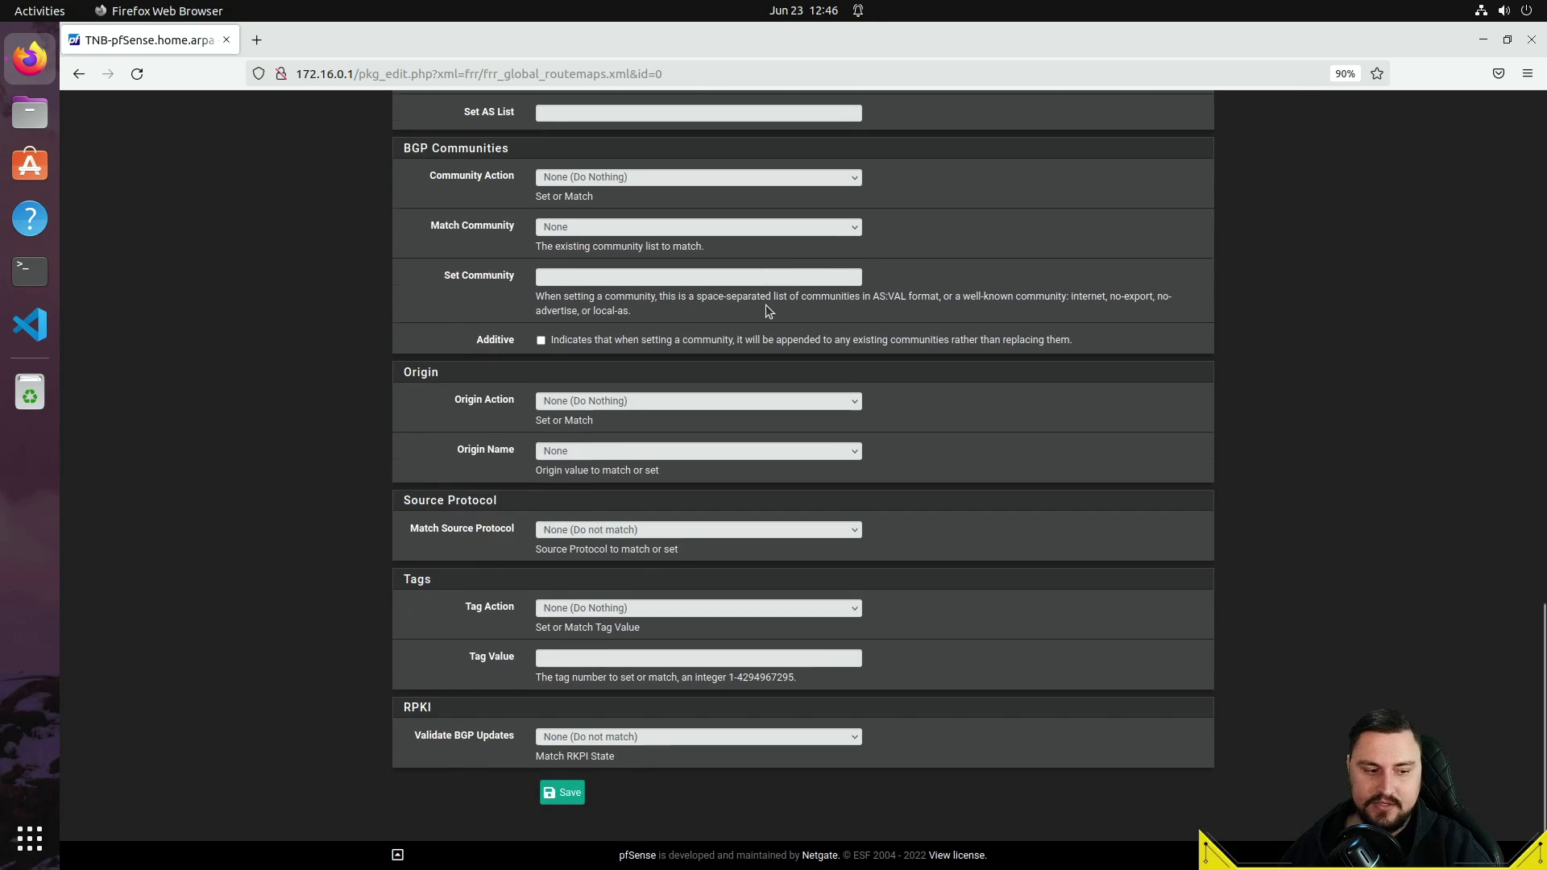
pyautogui.click(563, 793)
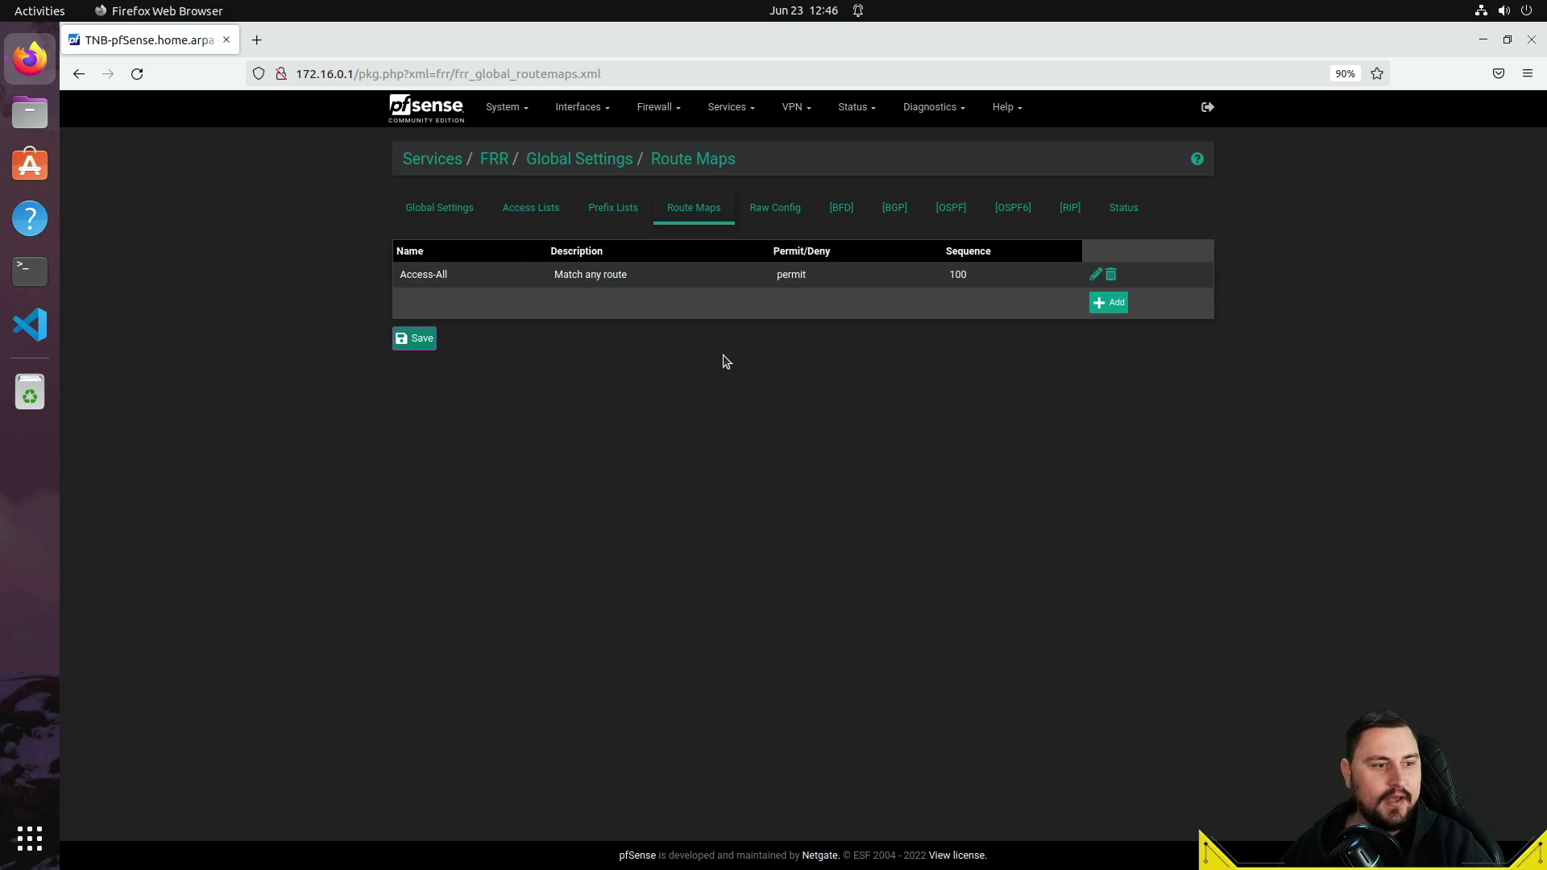
pyautogui.click(903, 211)
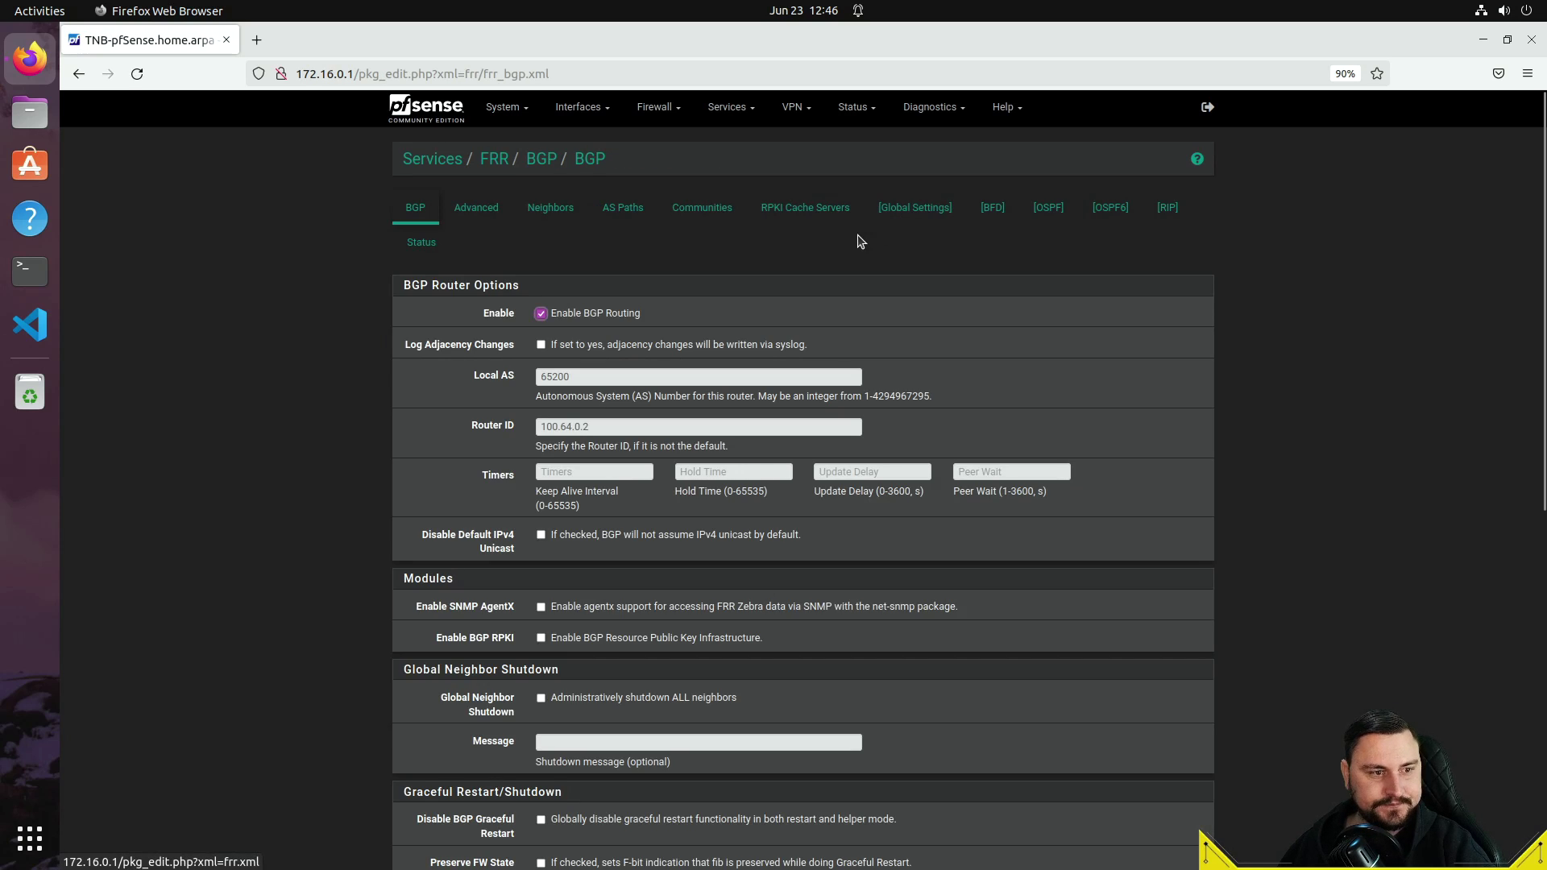
pyautogui.click(561, 213)
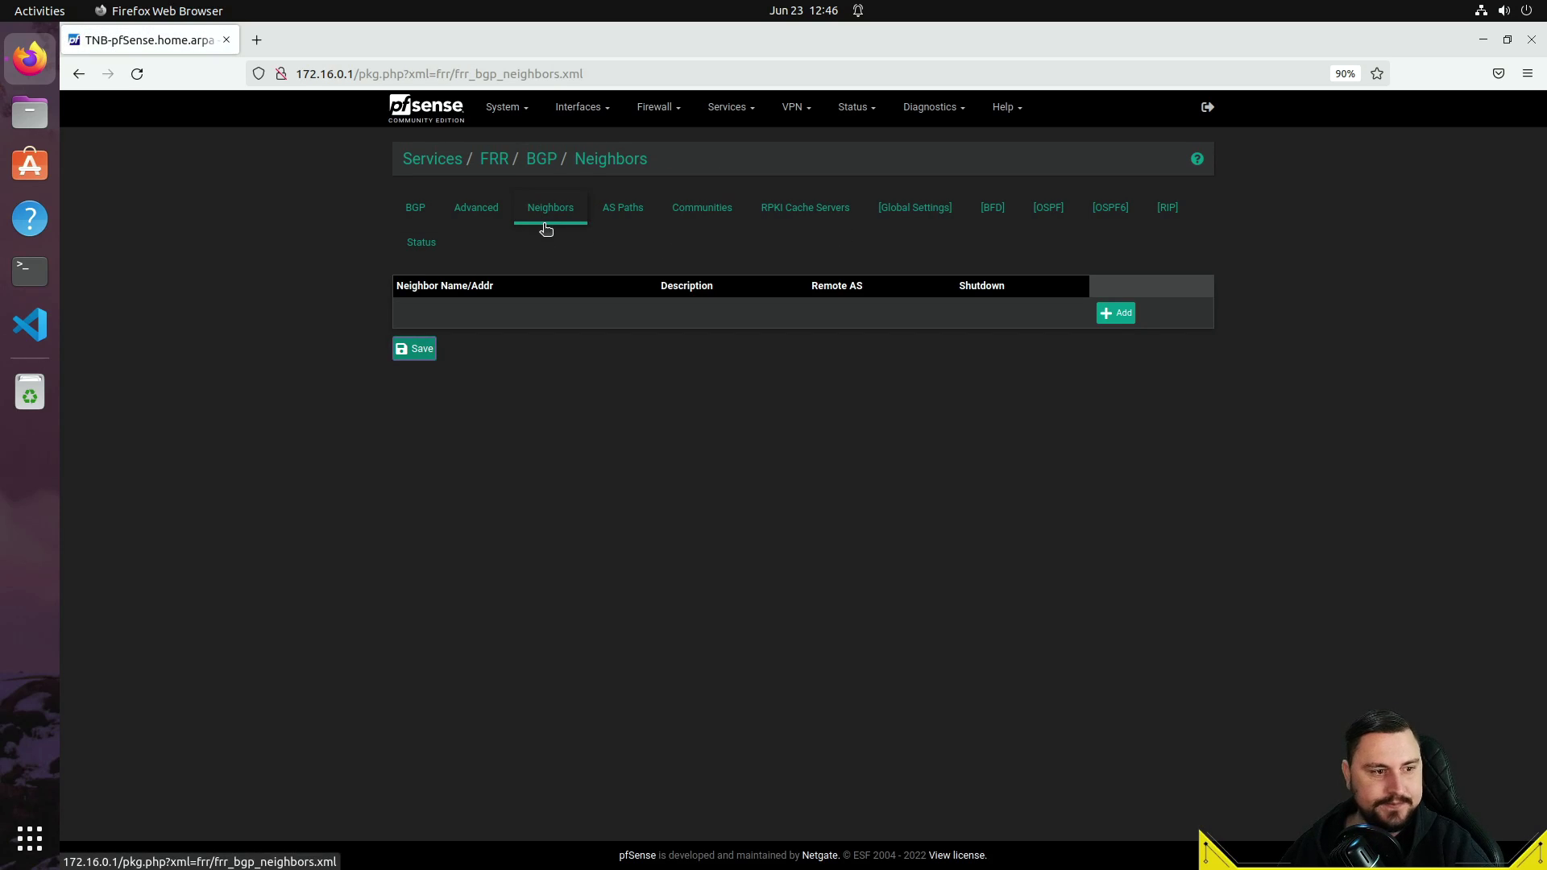
# Add a new BGP neighbor with 100.64.0.1 as its name/address
pyautogui.click(1124, 325)
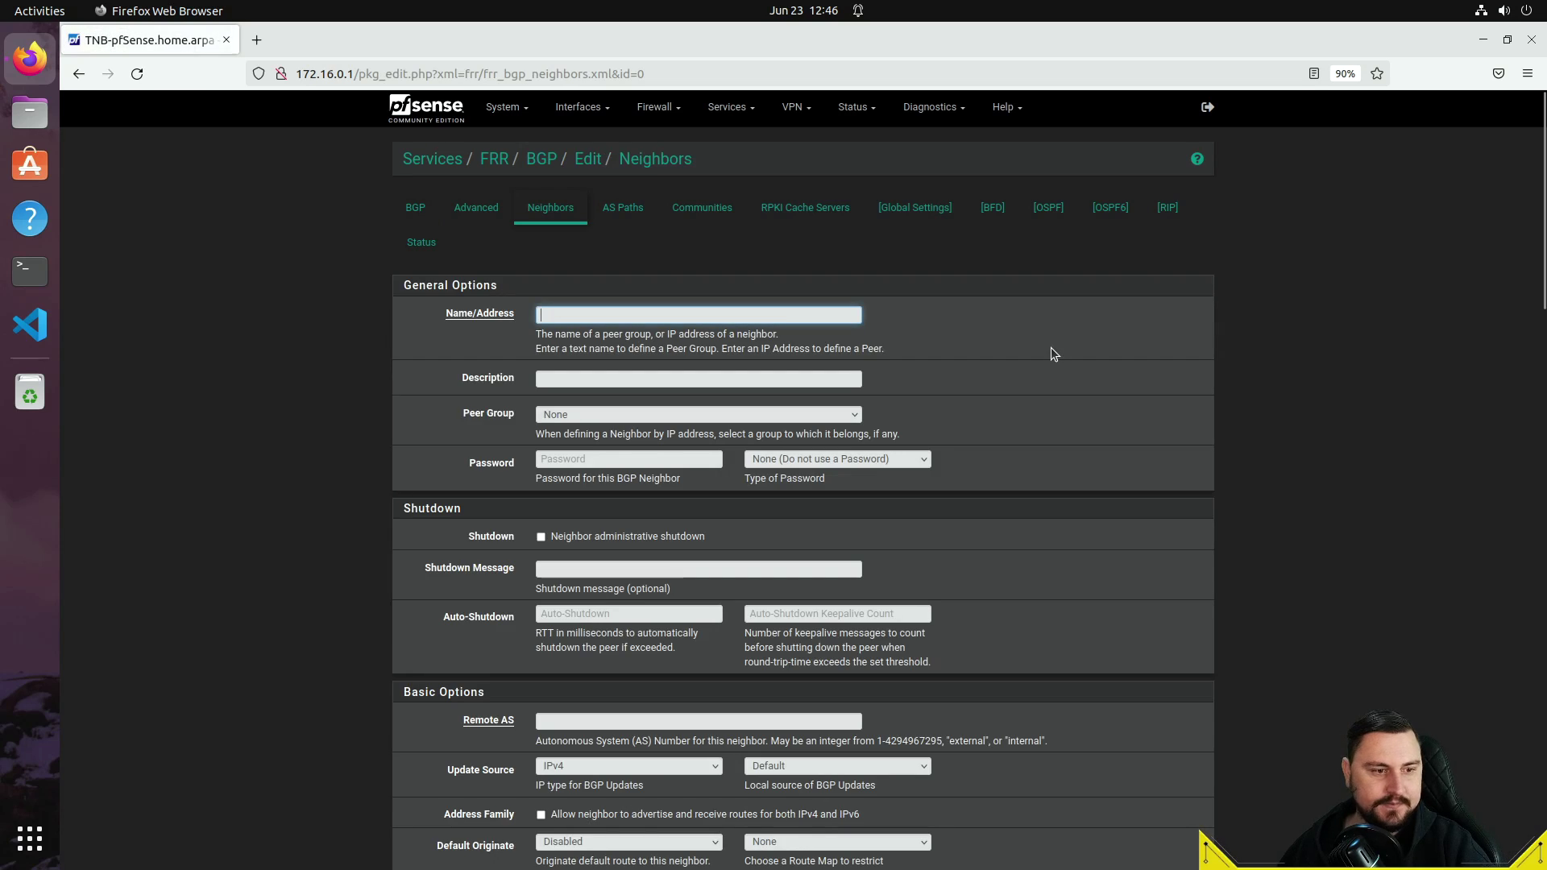
pyautogui.click(616, 322)
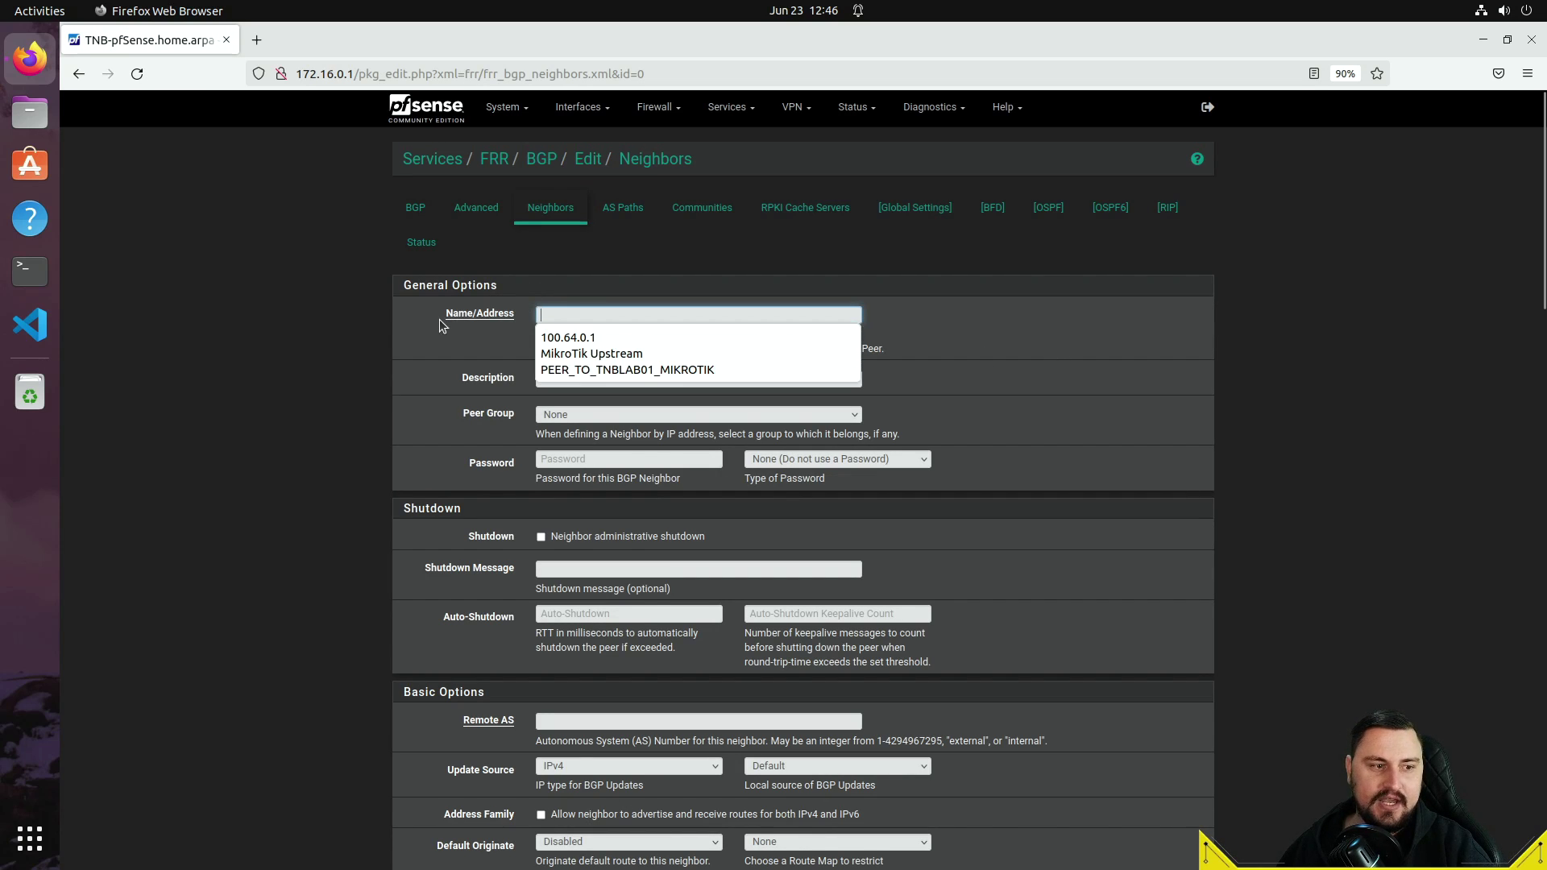
pyautogui.moveTo(444, 319); pyautogui.dragTo(588, 331)
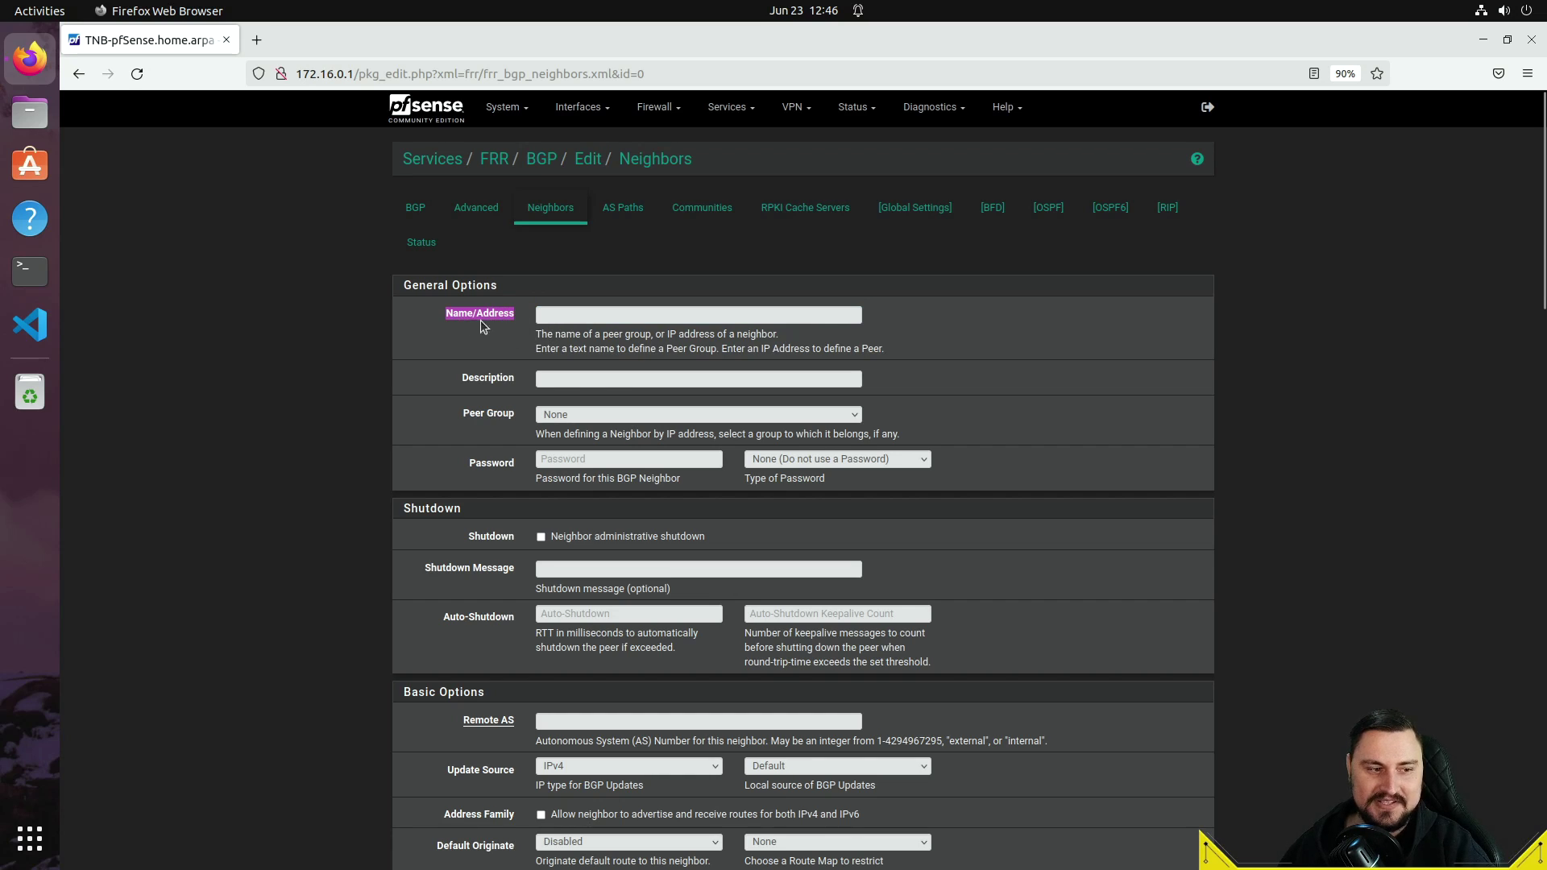
pyautogui.click(556, 321)
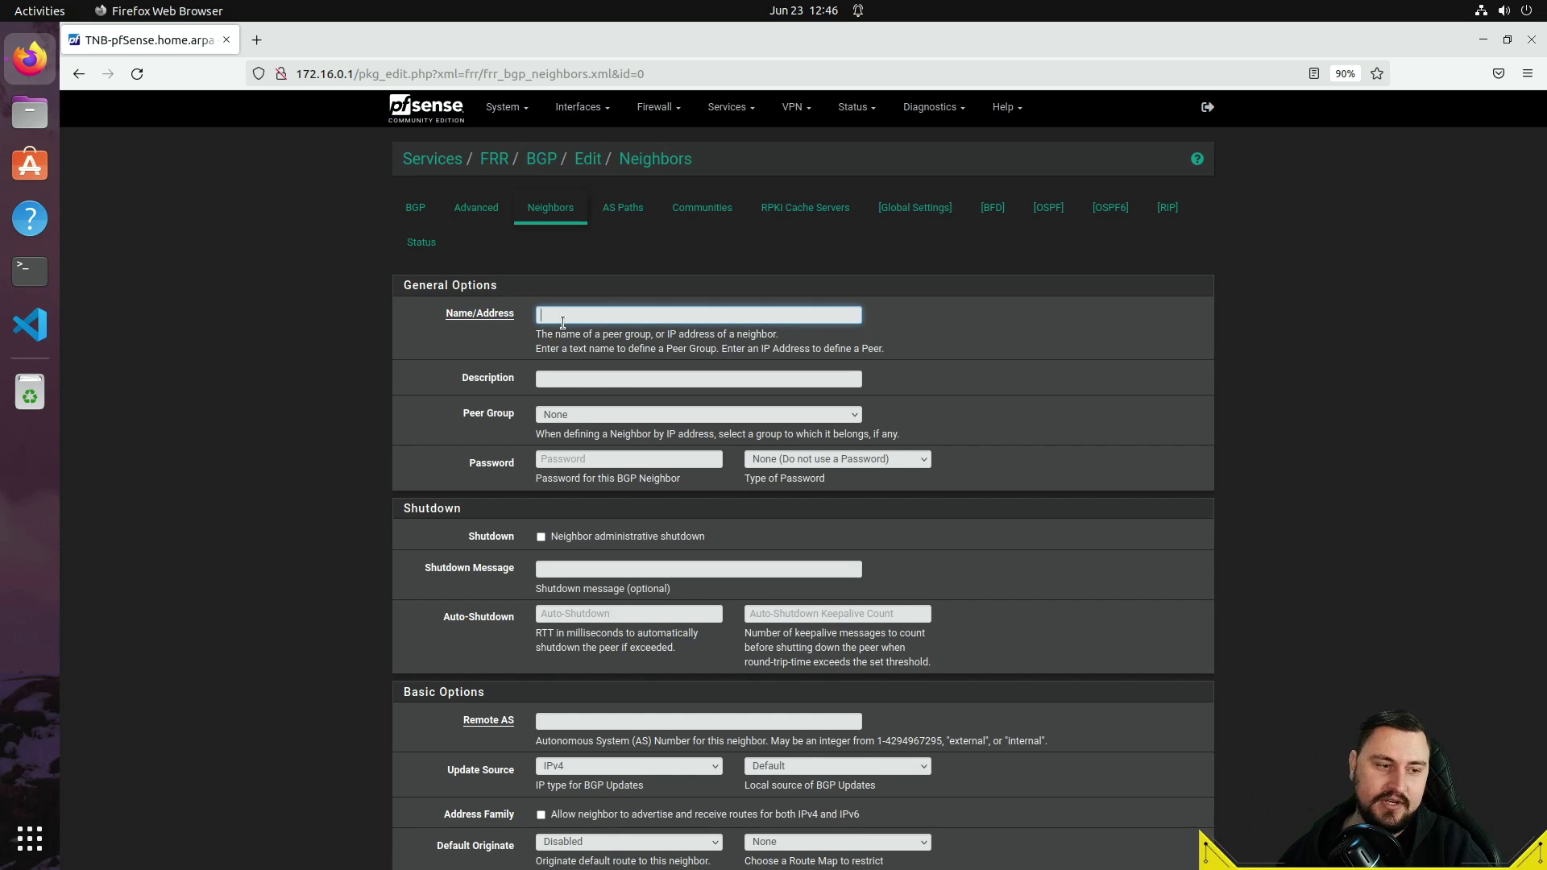
pyautogui.click(611, 411)
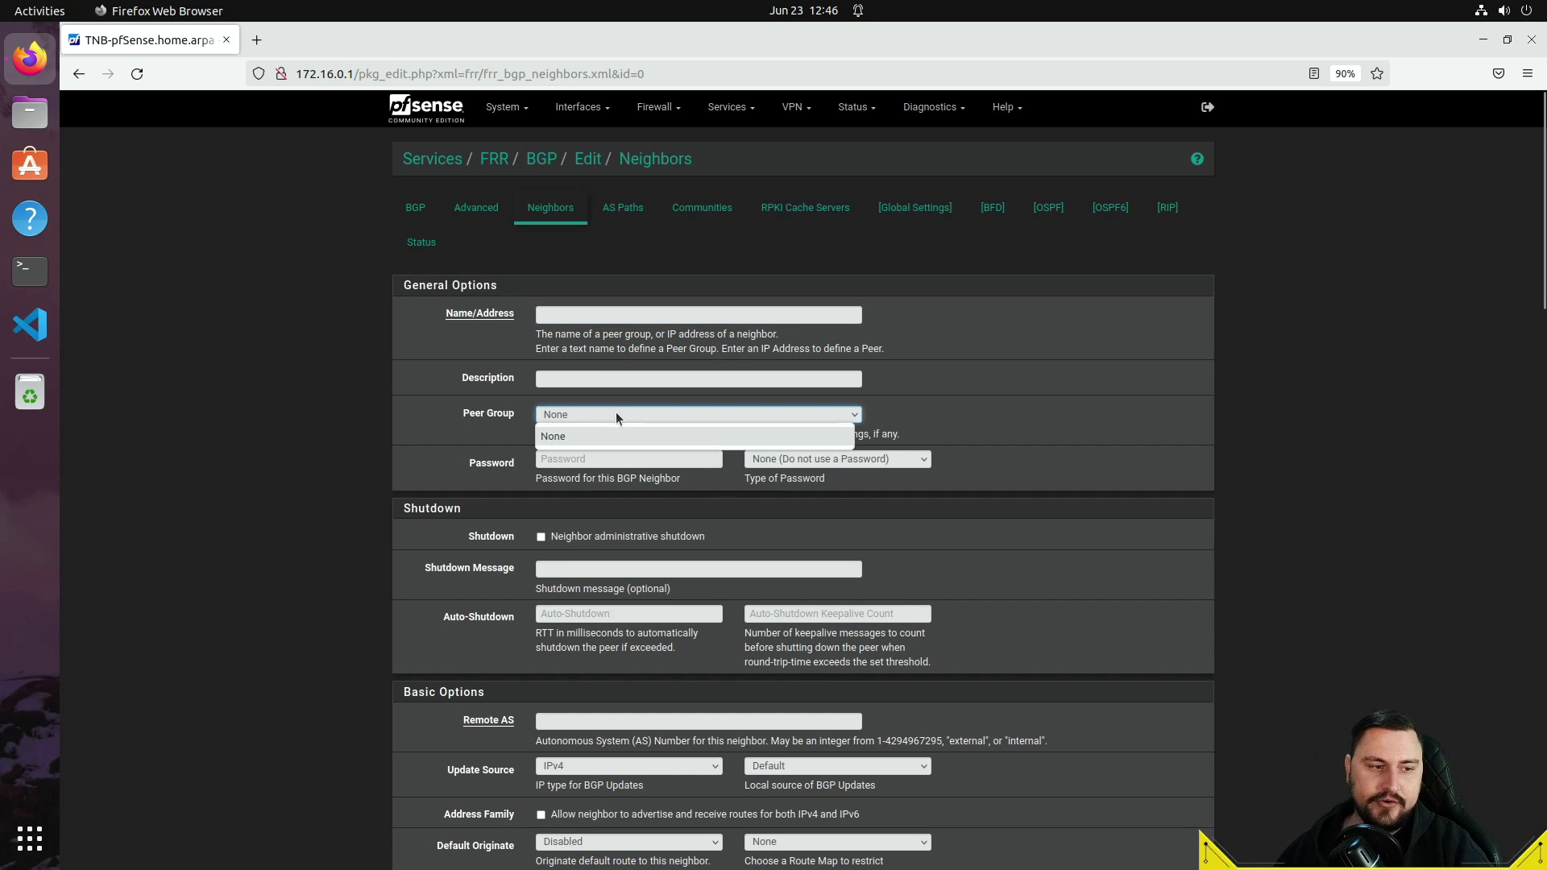
pyautogui.click(616, 416)
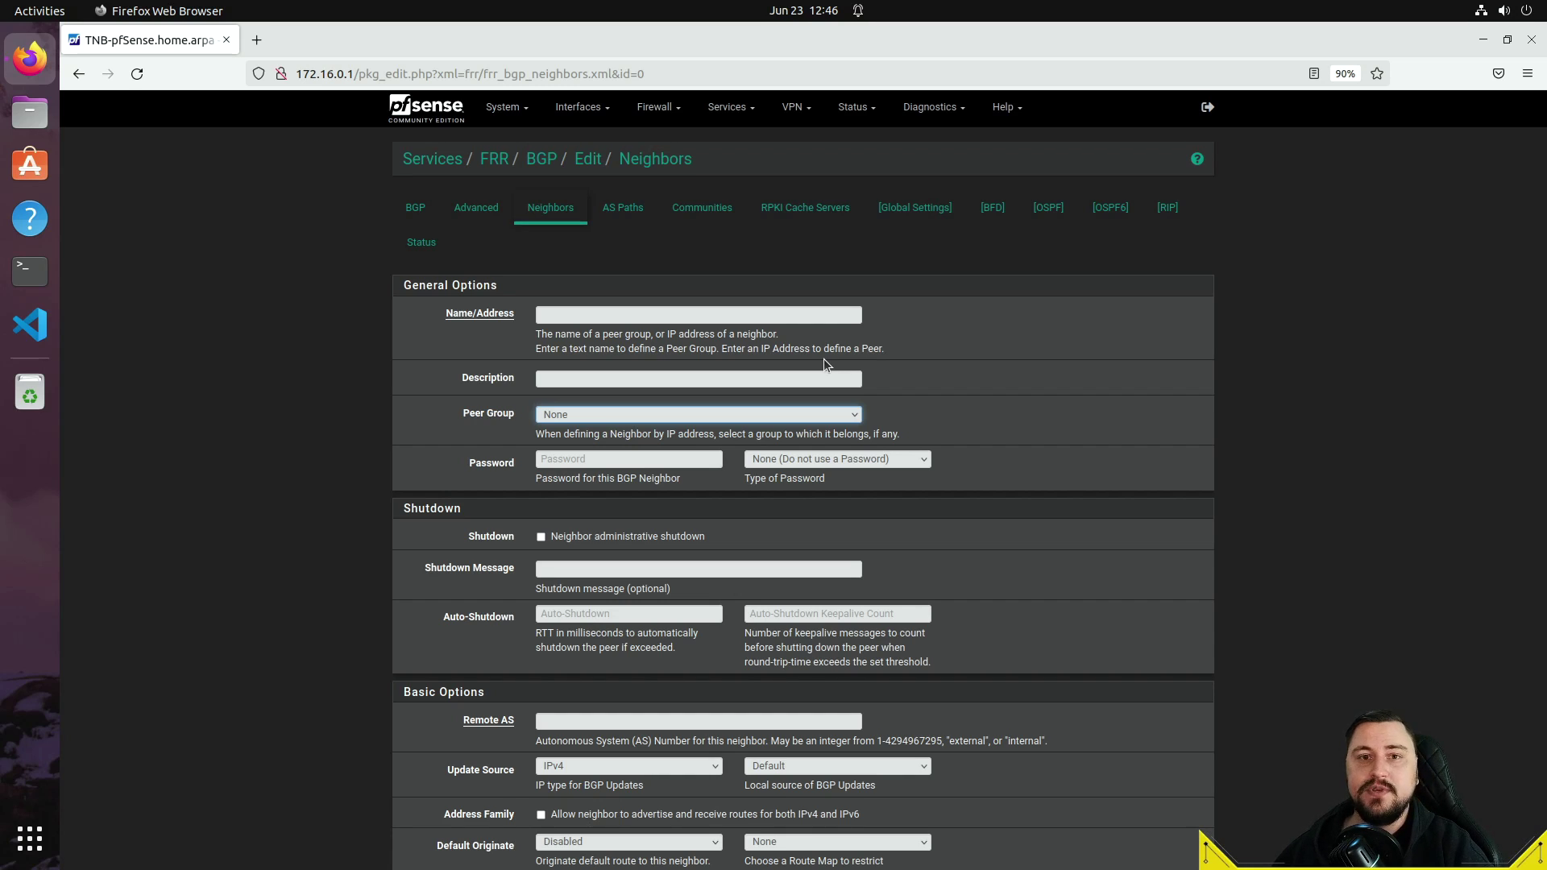
pyautogui.click(772, 316)
pyautogui.write('100.64.')
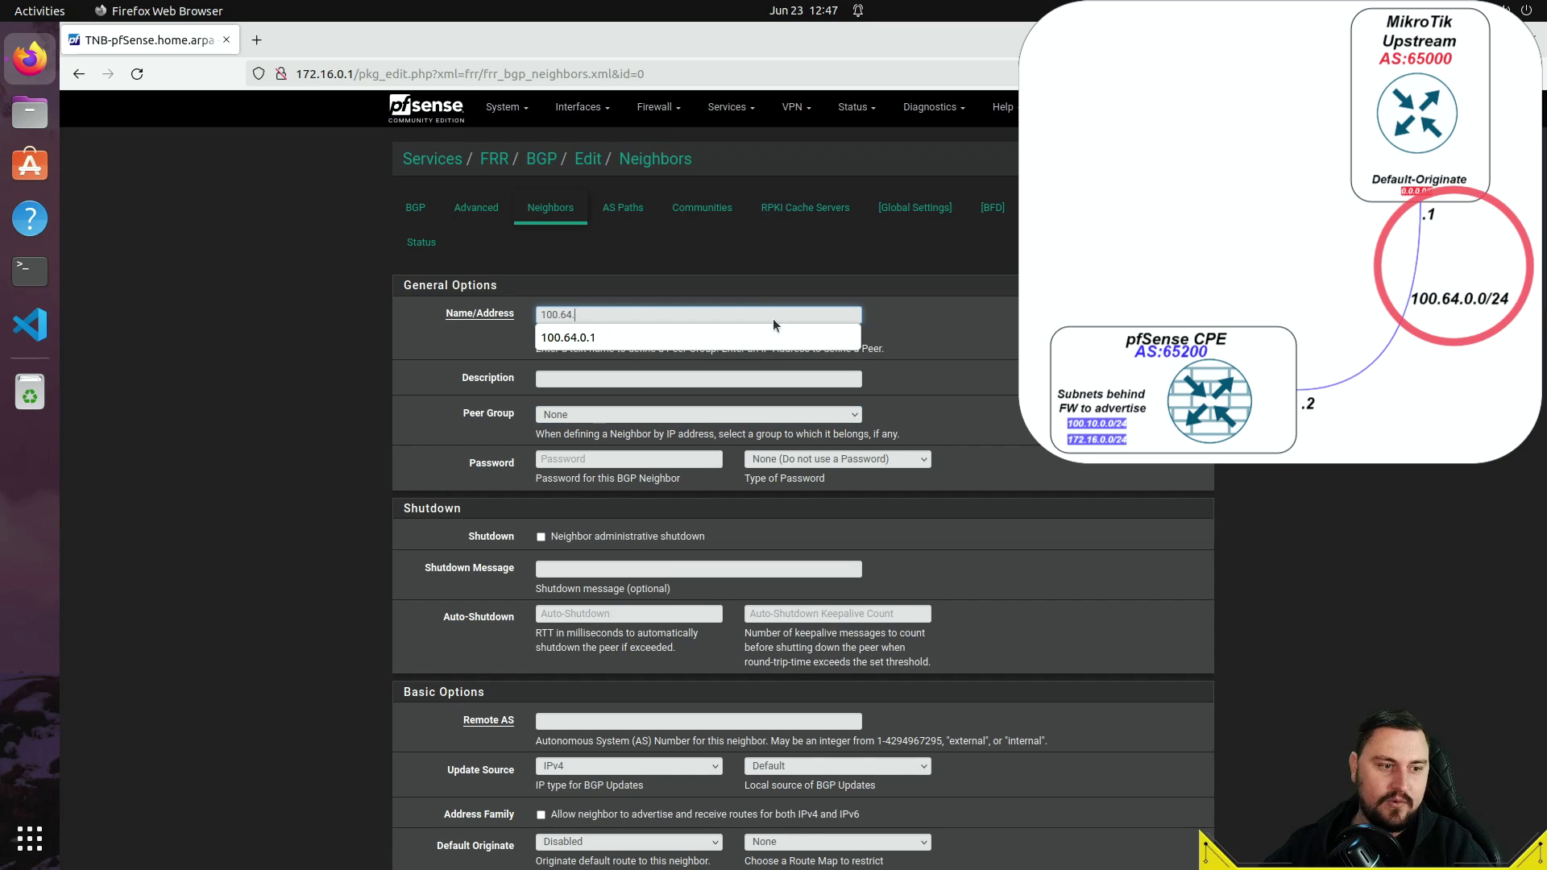
pyautogui.write('0.1')
pyautogui.press('Tab')
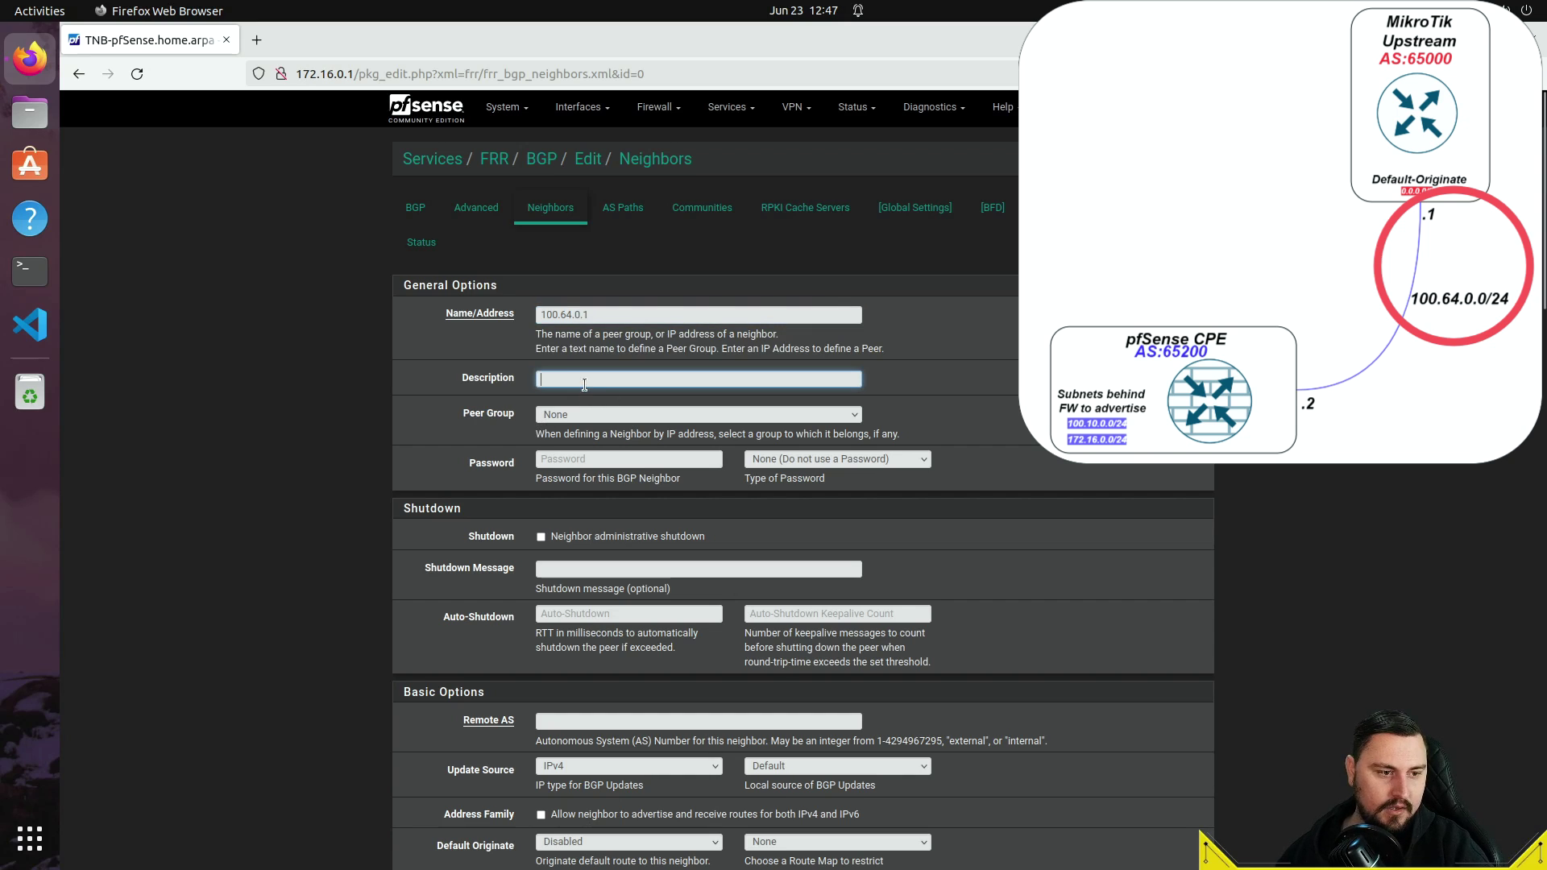
# Enter "Internet" as the description of the 100.64.0.1 neighbor
pyautogui.click(584, 385)
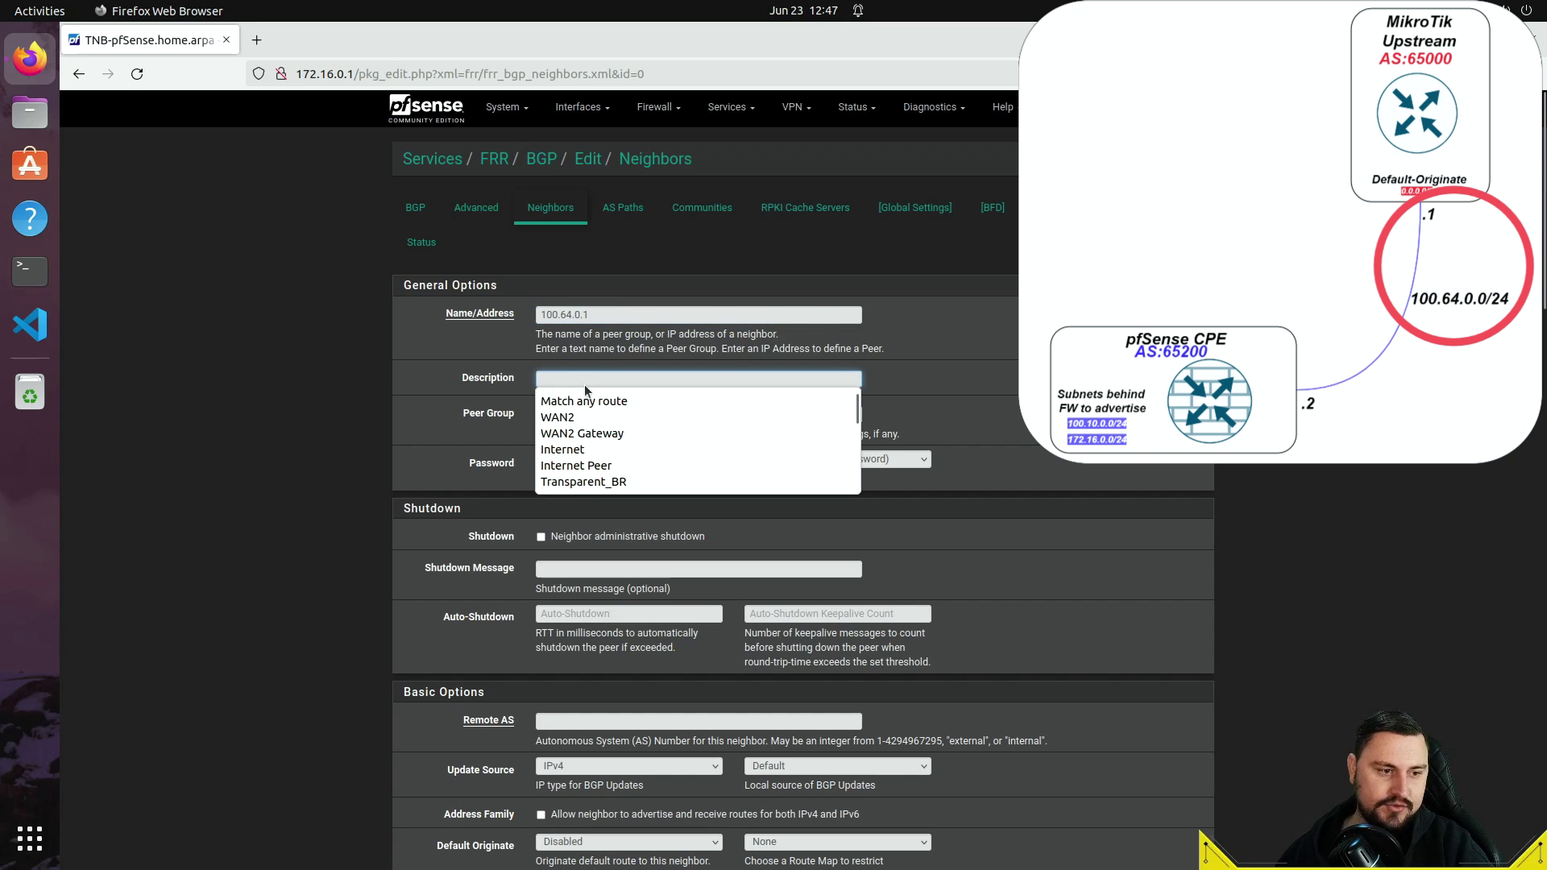
pyautogui.click(635, 449)
pyautogui.click(699, 379)
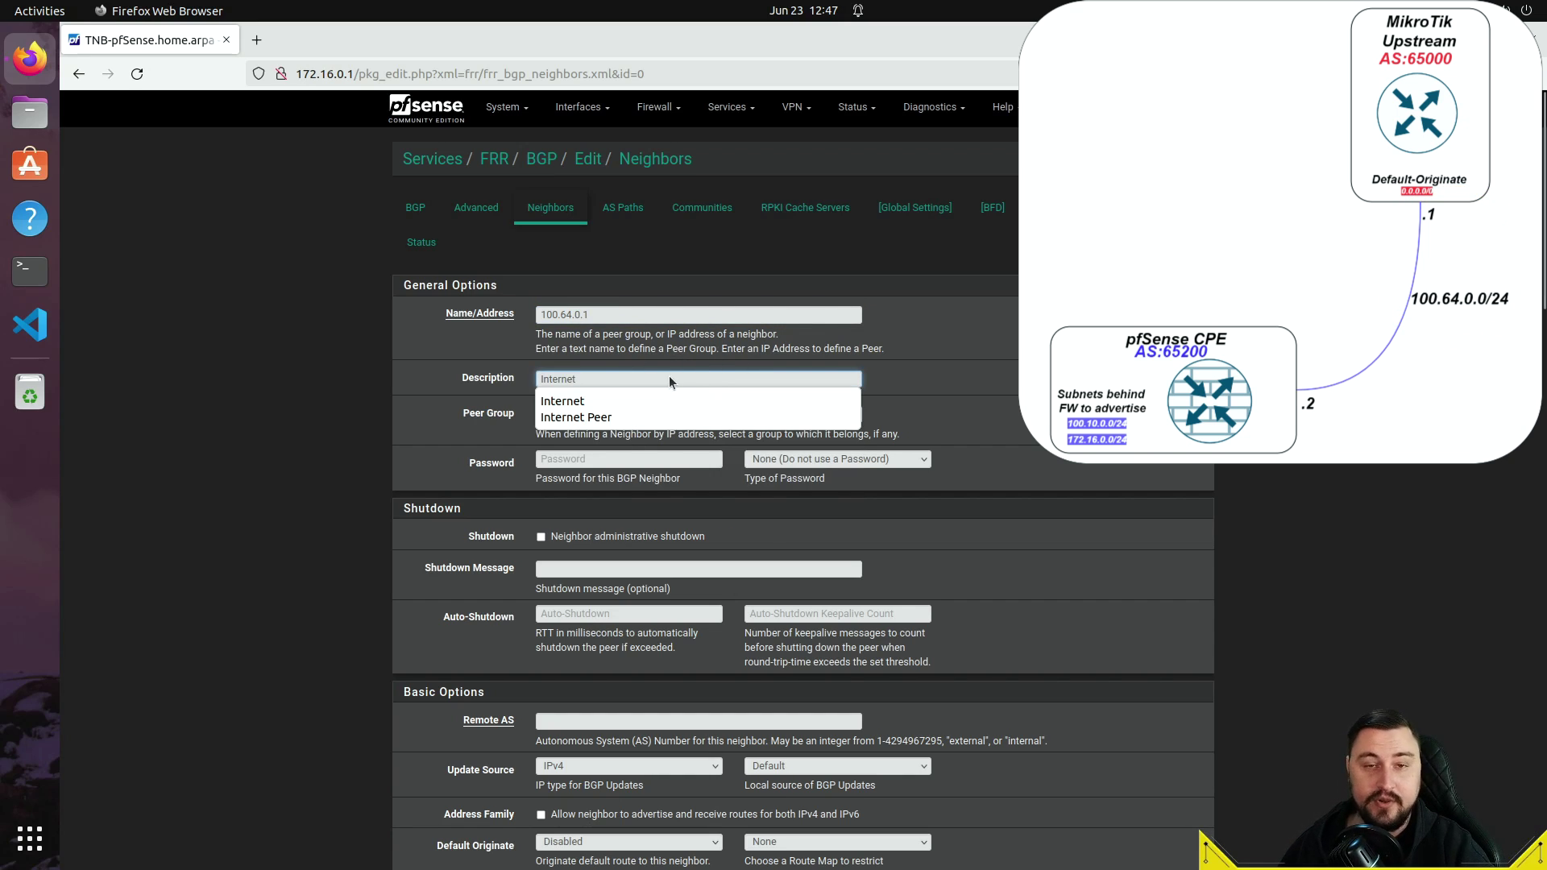
pyautogui.click(491, 379)
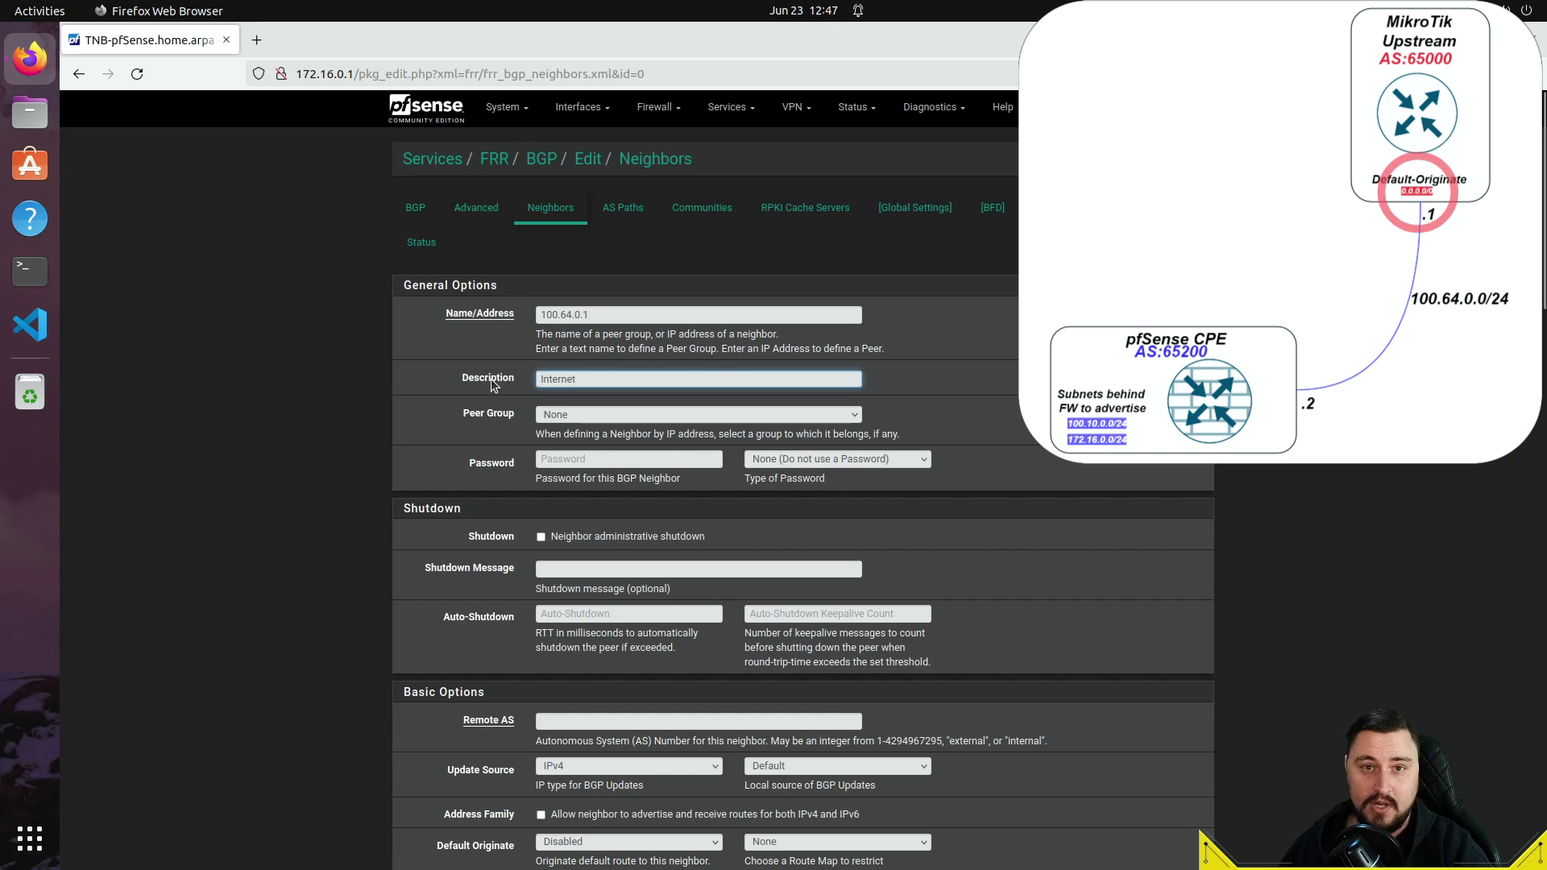
# Keep the neighbor's peer group at None and its password type at None (Do not use a Password)
pyautogui.scroll(-3, 726, 427)
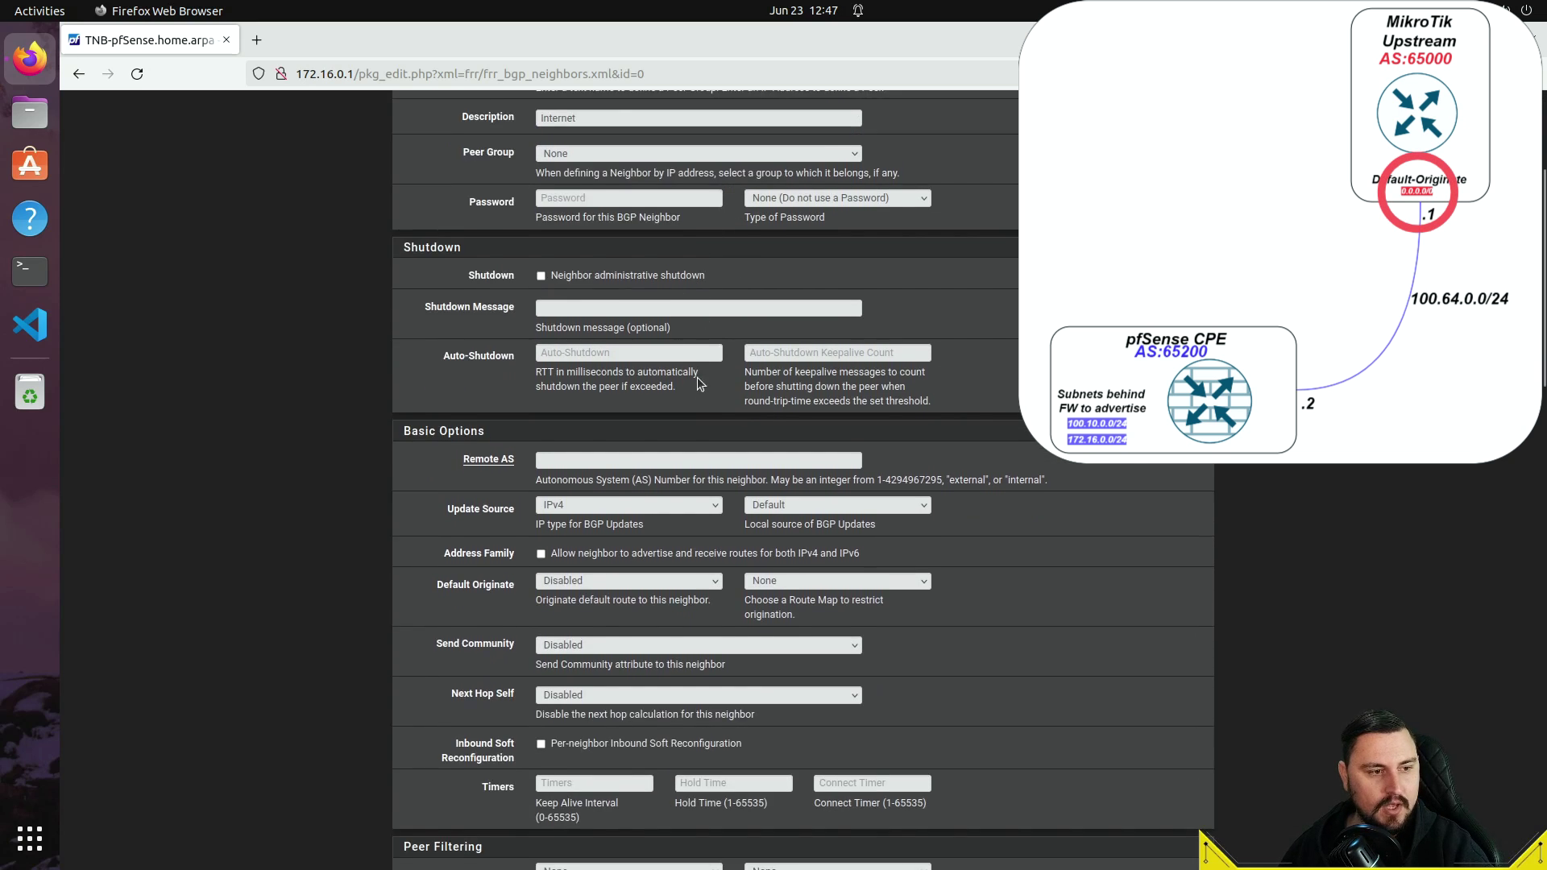
pyautogui.scroll(2, 698, 383)
pyautogui.click(598, 313)
pyautogui.click(598, 327)
pyautogui.scroll(-1, 564, 310)
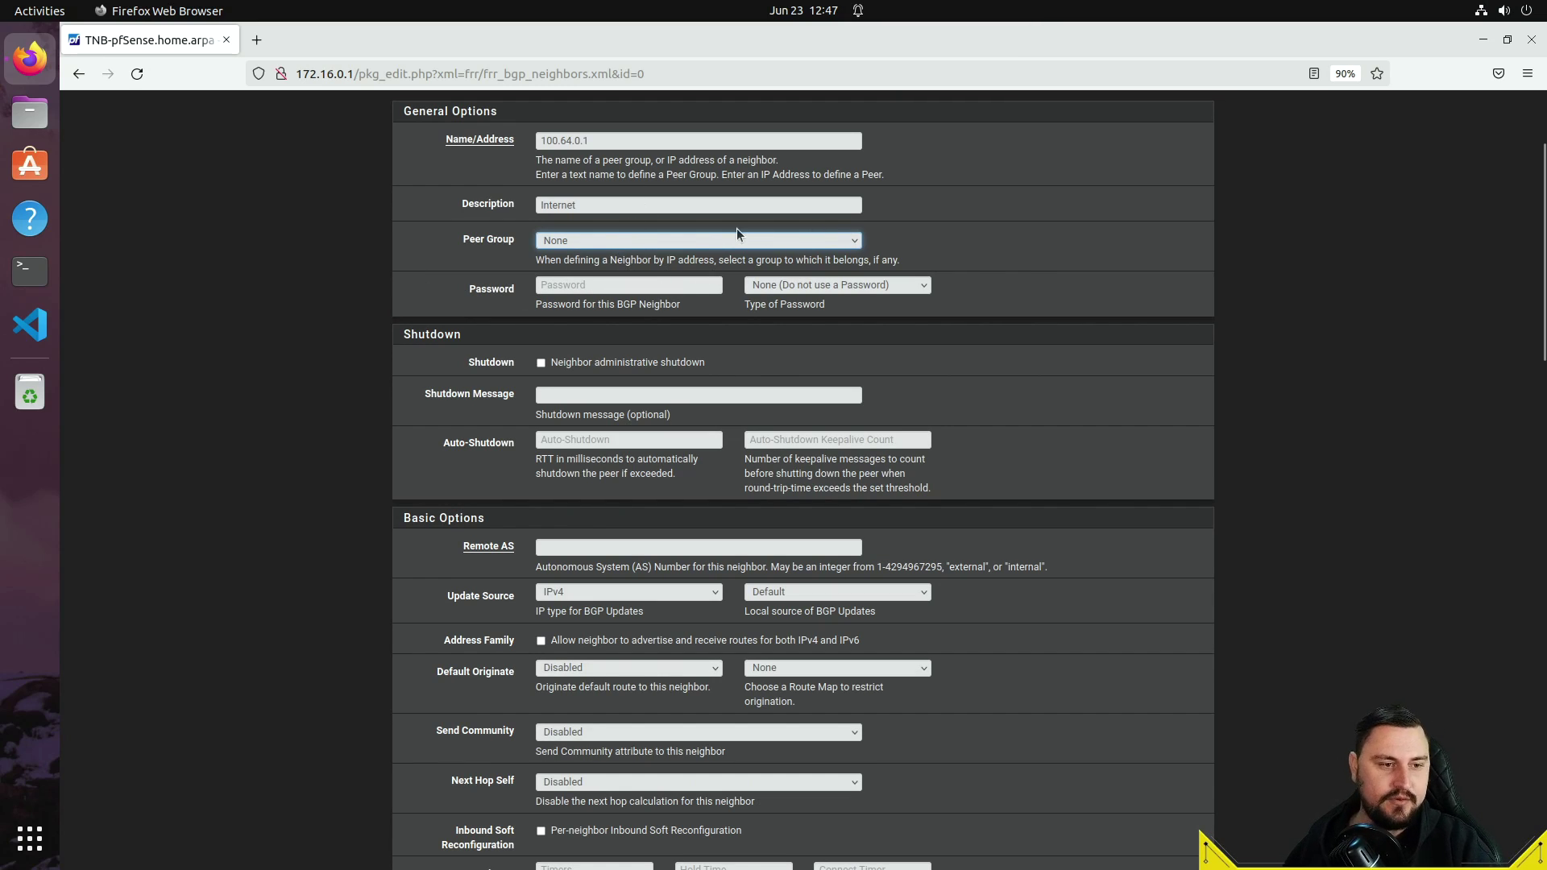
pyautogui.click(798, 287)
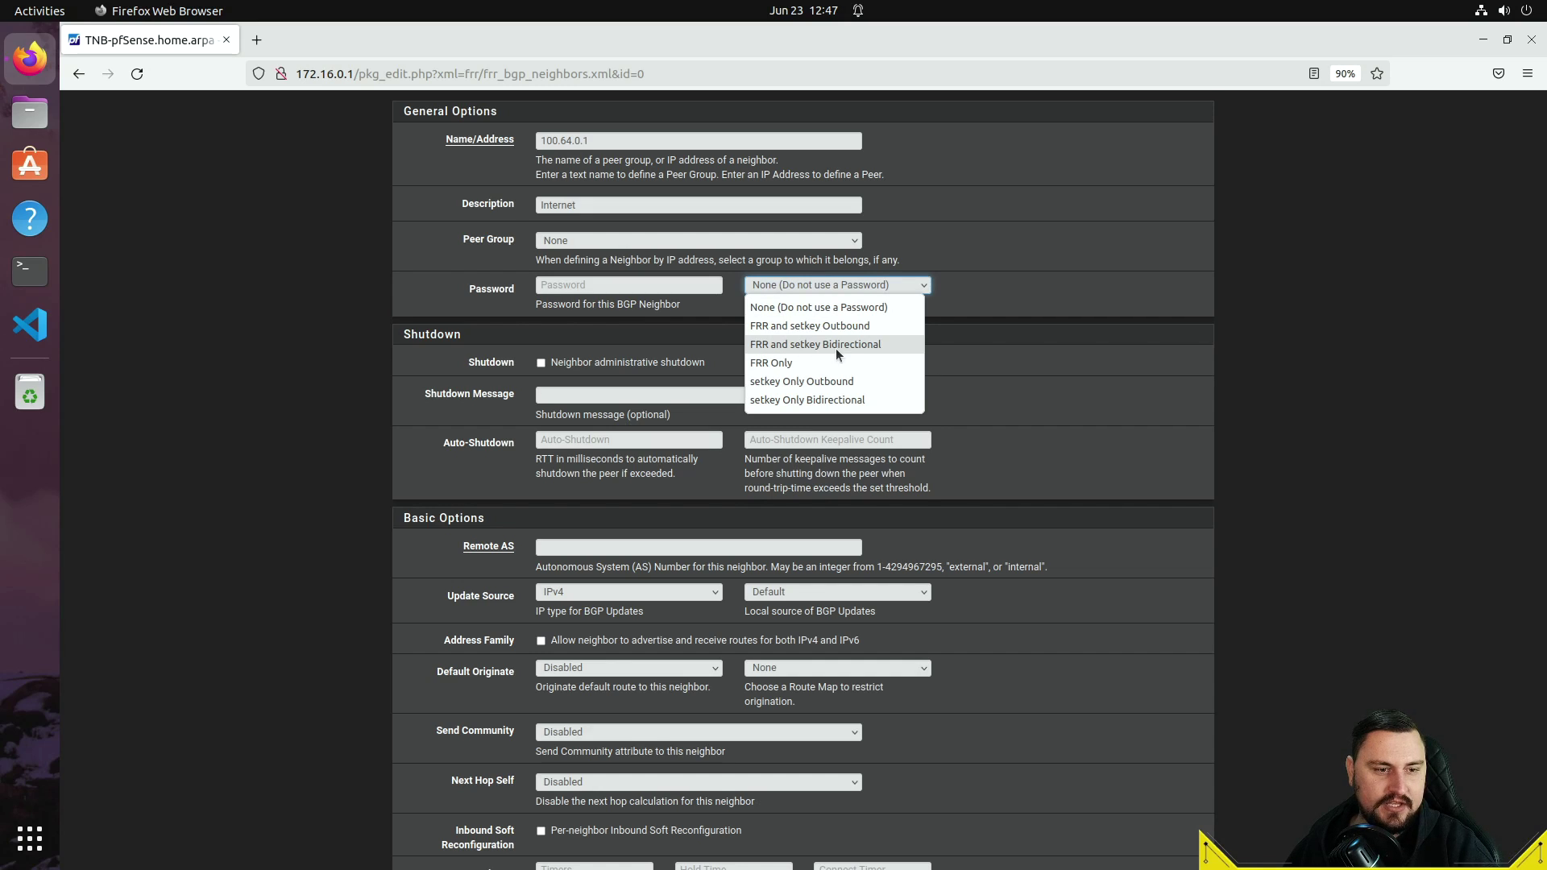
pyautogui.click(778, 307)
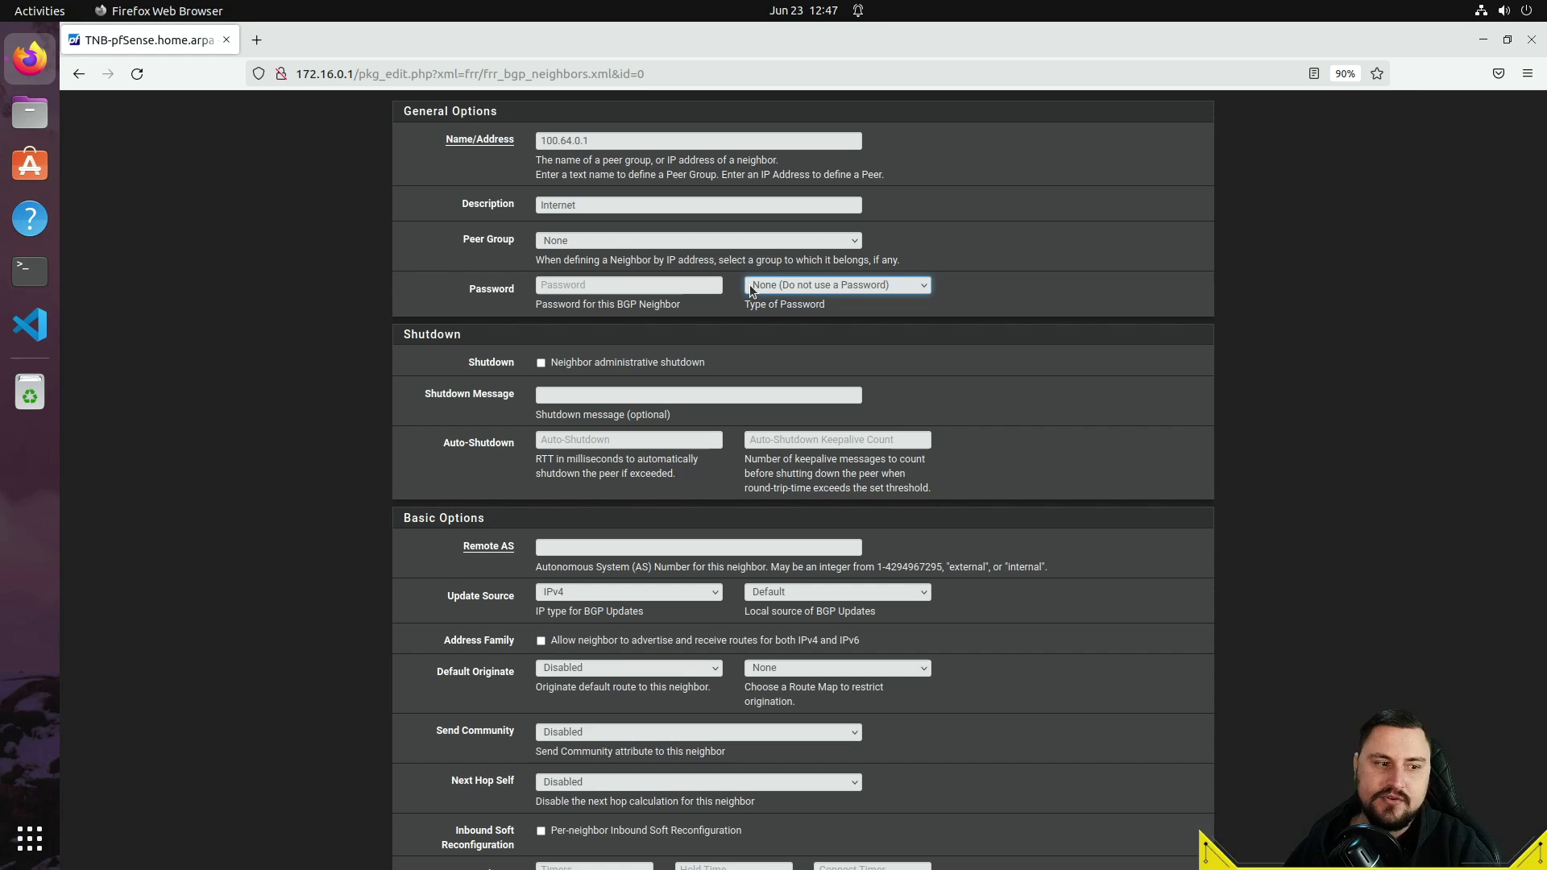
# Set the neighbor's remote AS to 65000 in the basic options
pyautogui.scroll(-3, 728, 365)
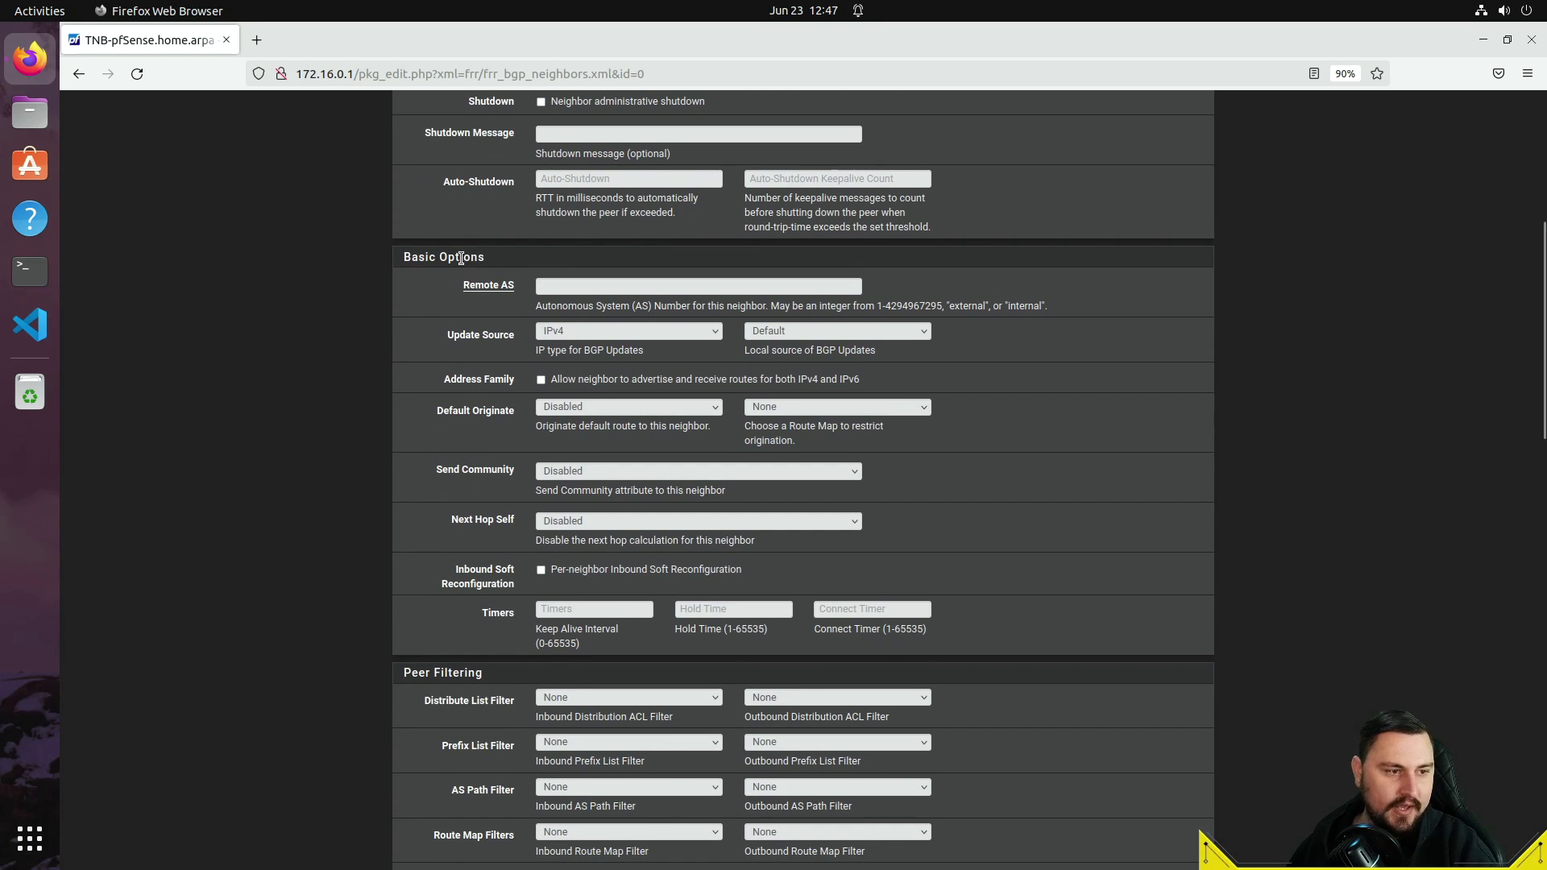
pyautogui.moveTo(432, 258); pyautogui.dragTo(504, 258)
pyautogui.click(568, 290)
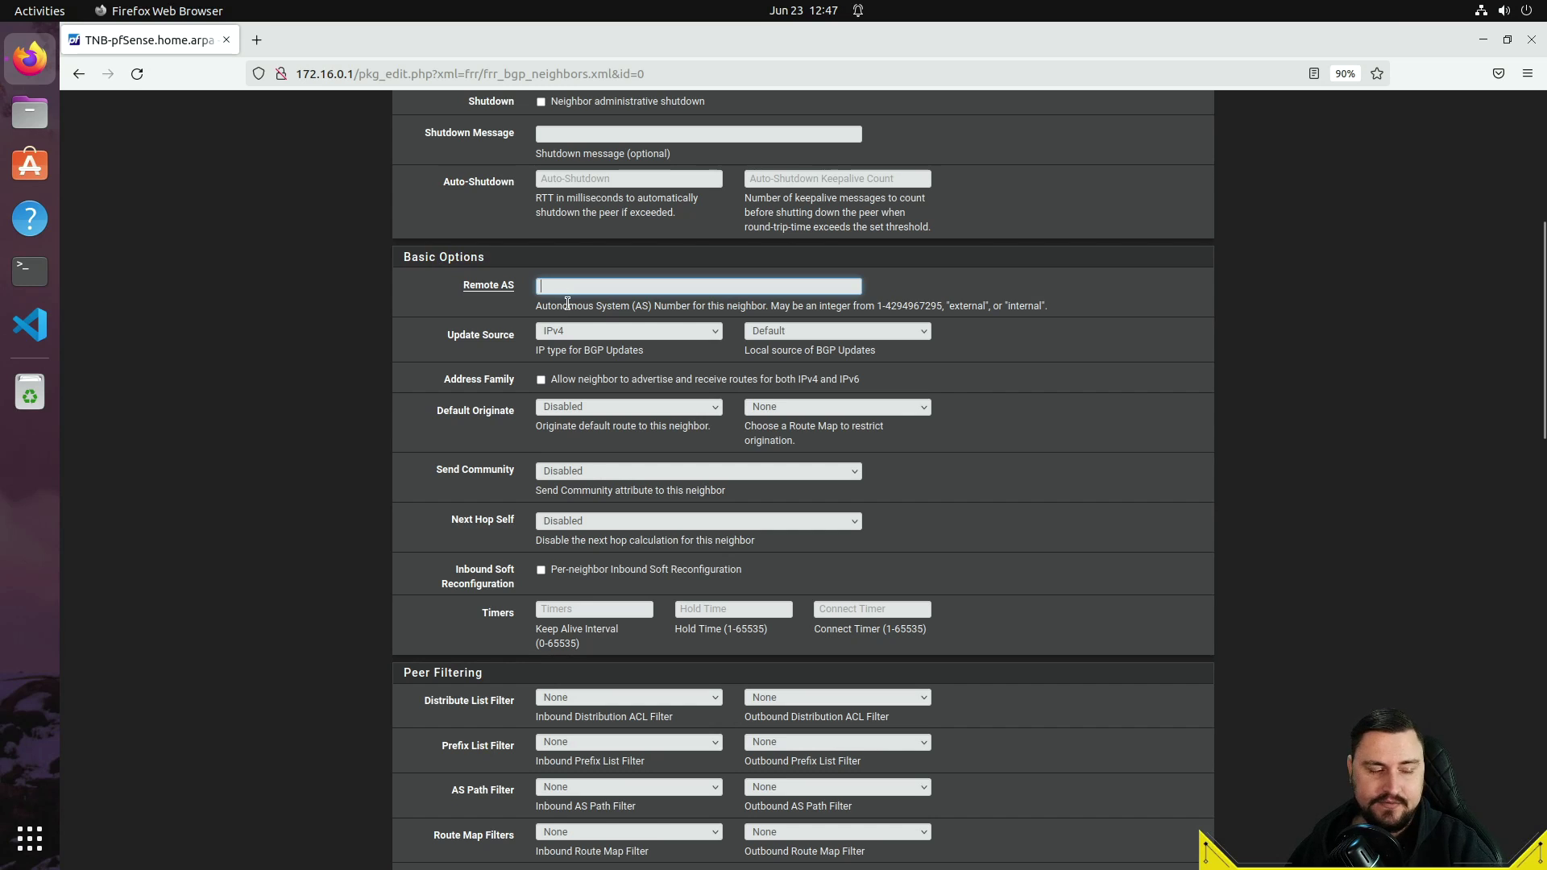
pyautogui.click(575, 287)
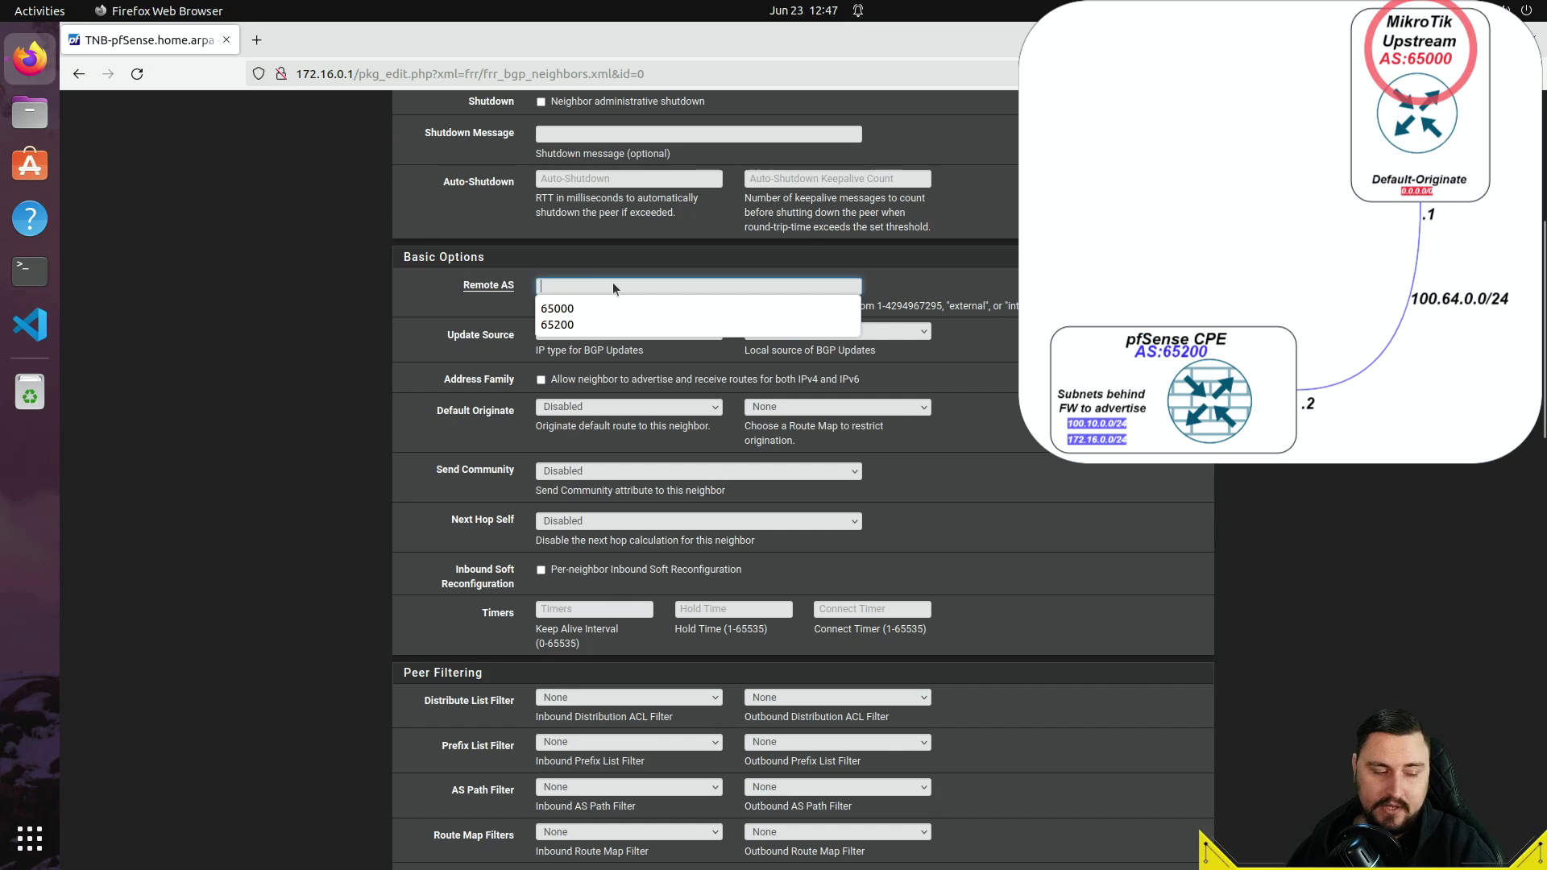
pyautogui.write('65000')
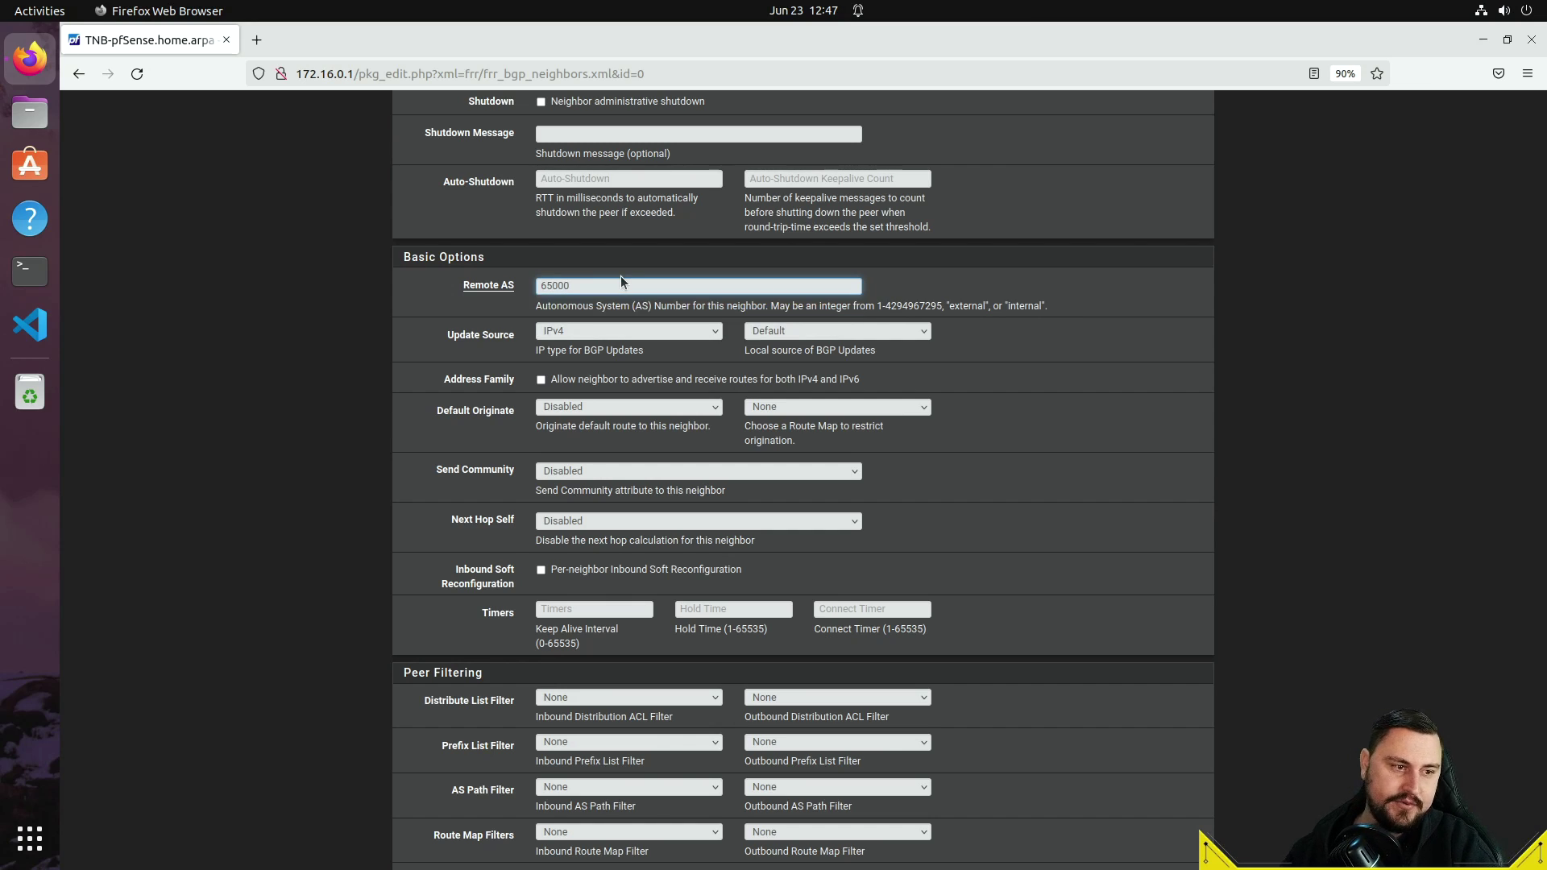
pyautogui.press('Tab')
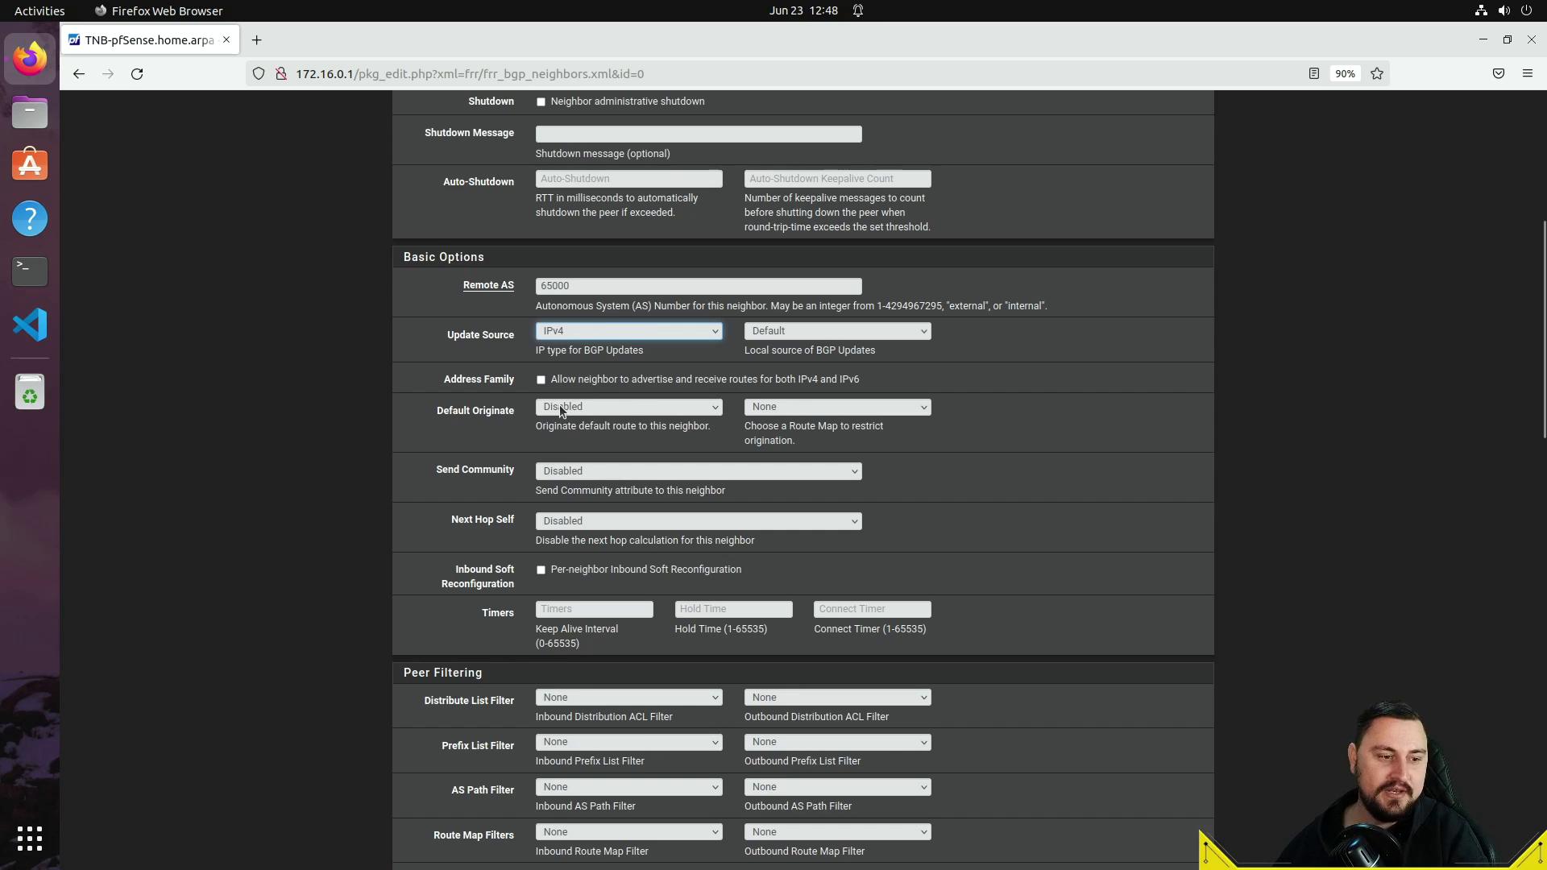
# Set both the inbound and outbound route map filters of the neighbor to "Access-All - Match any route"
pyautogui.scroll(-2, 568, 394)
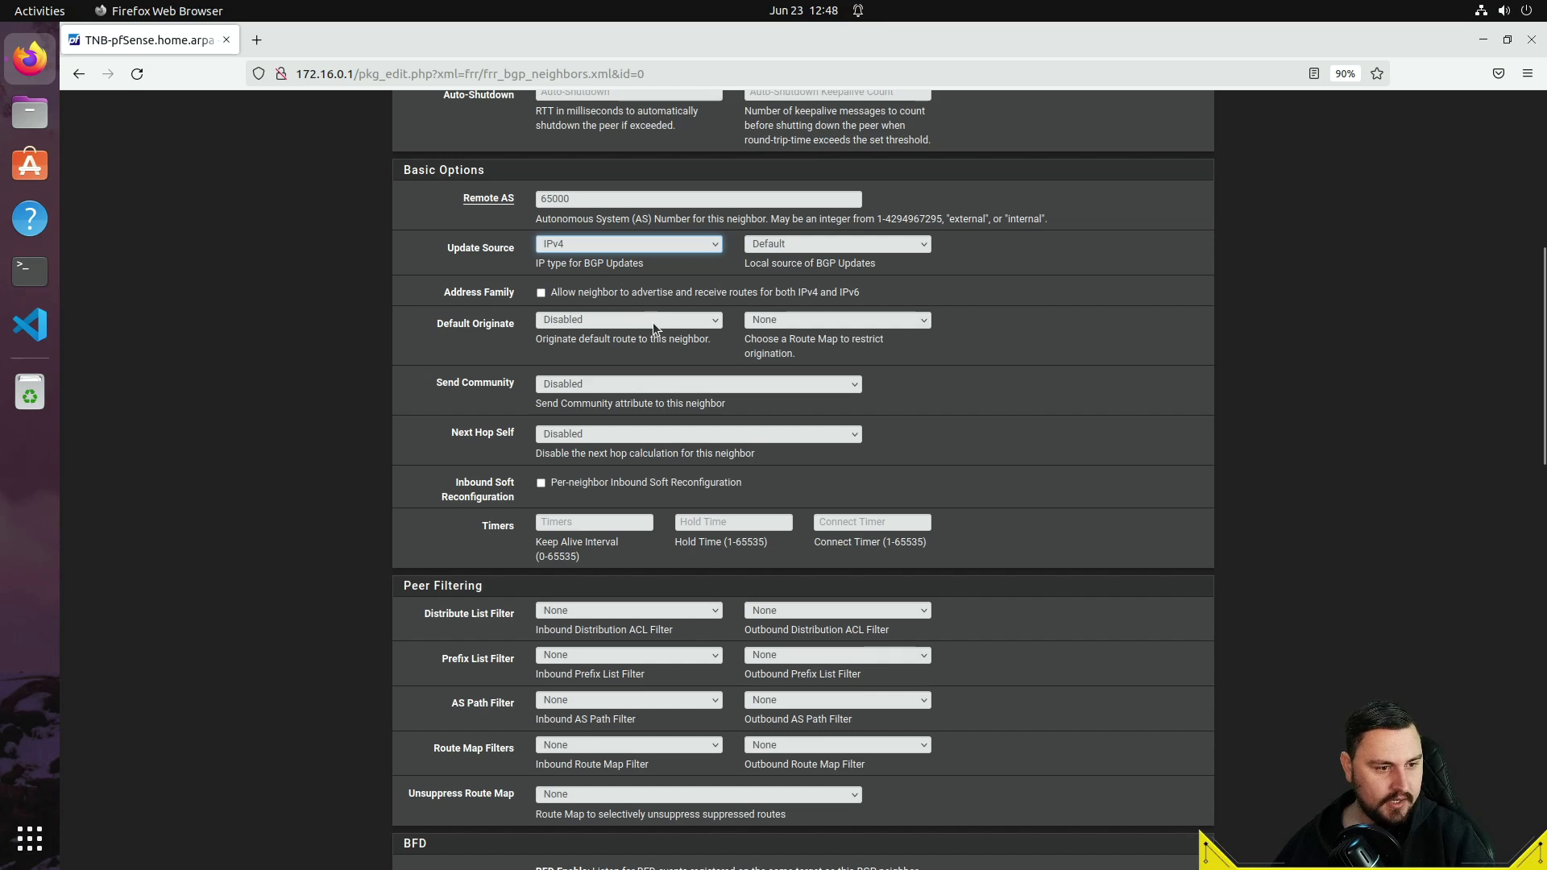
pyautogui.scroll(-1, 630, 303)
pyautogui.scroll(-1, 629, 303)
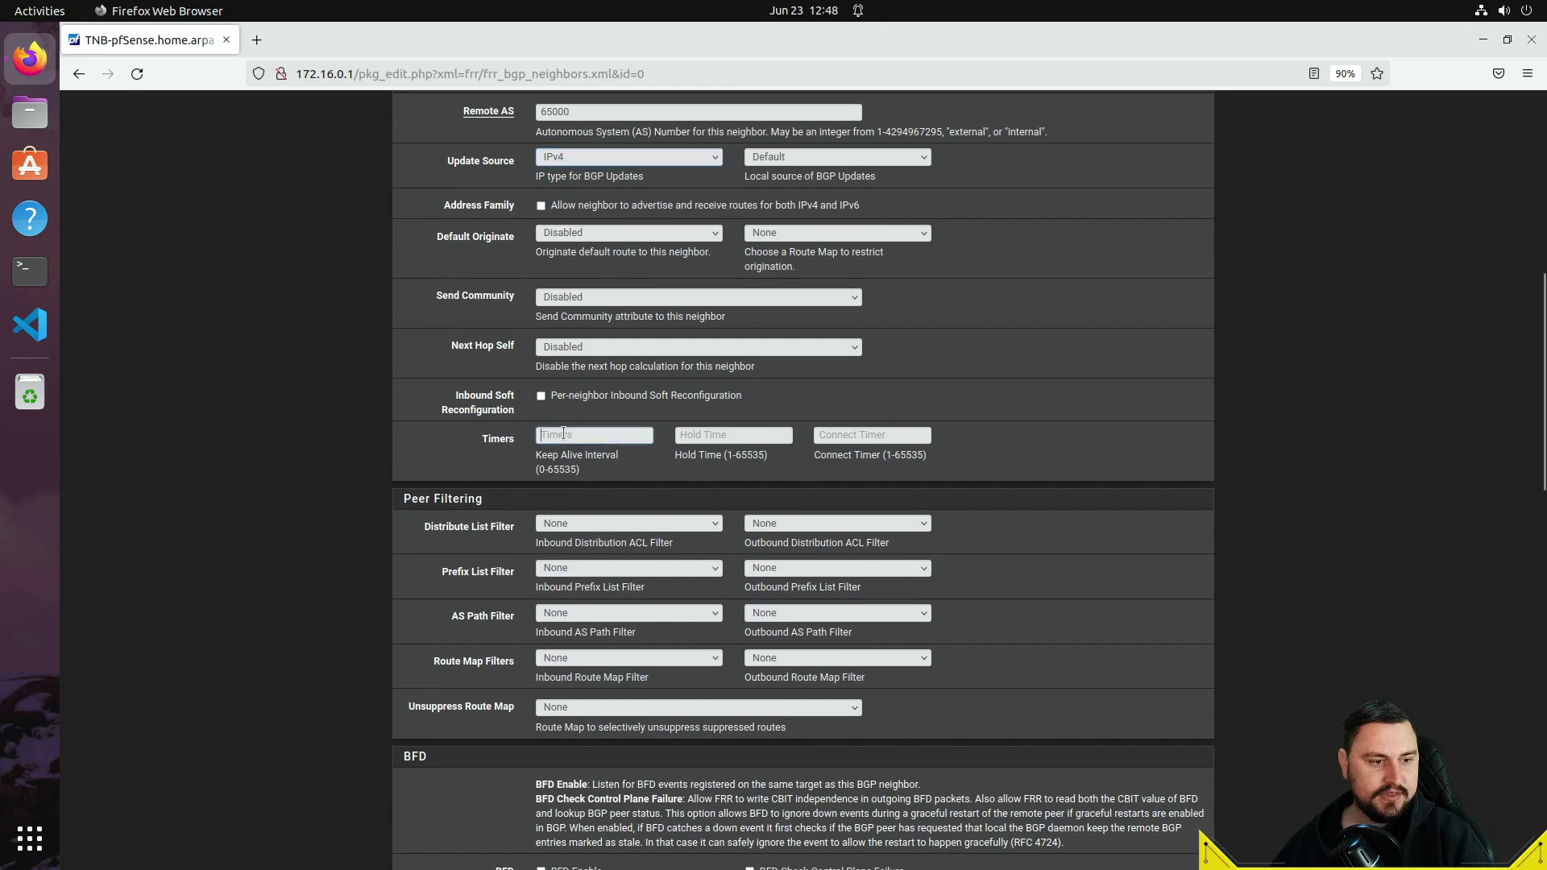
pyautogui.click(557, 435)
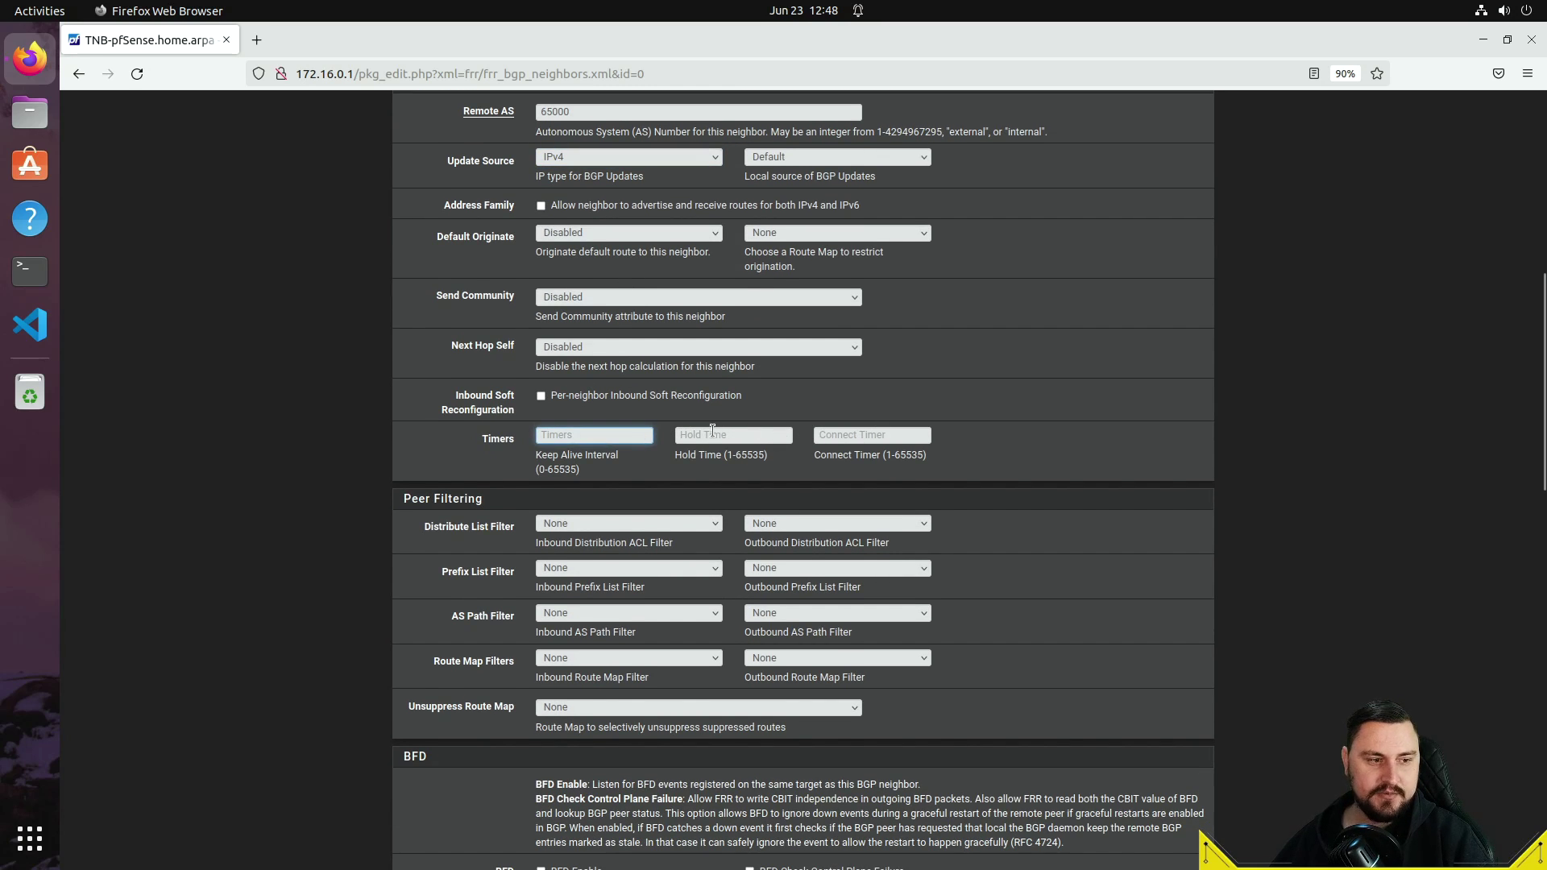
pyautogui.scroll(-4, 642, 400)
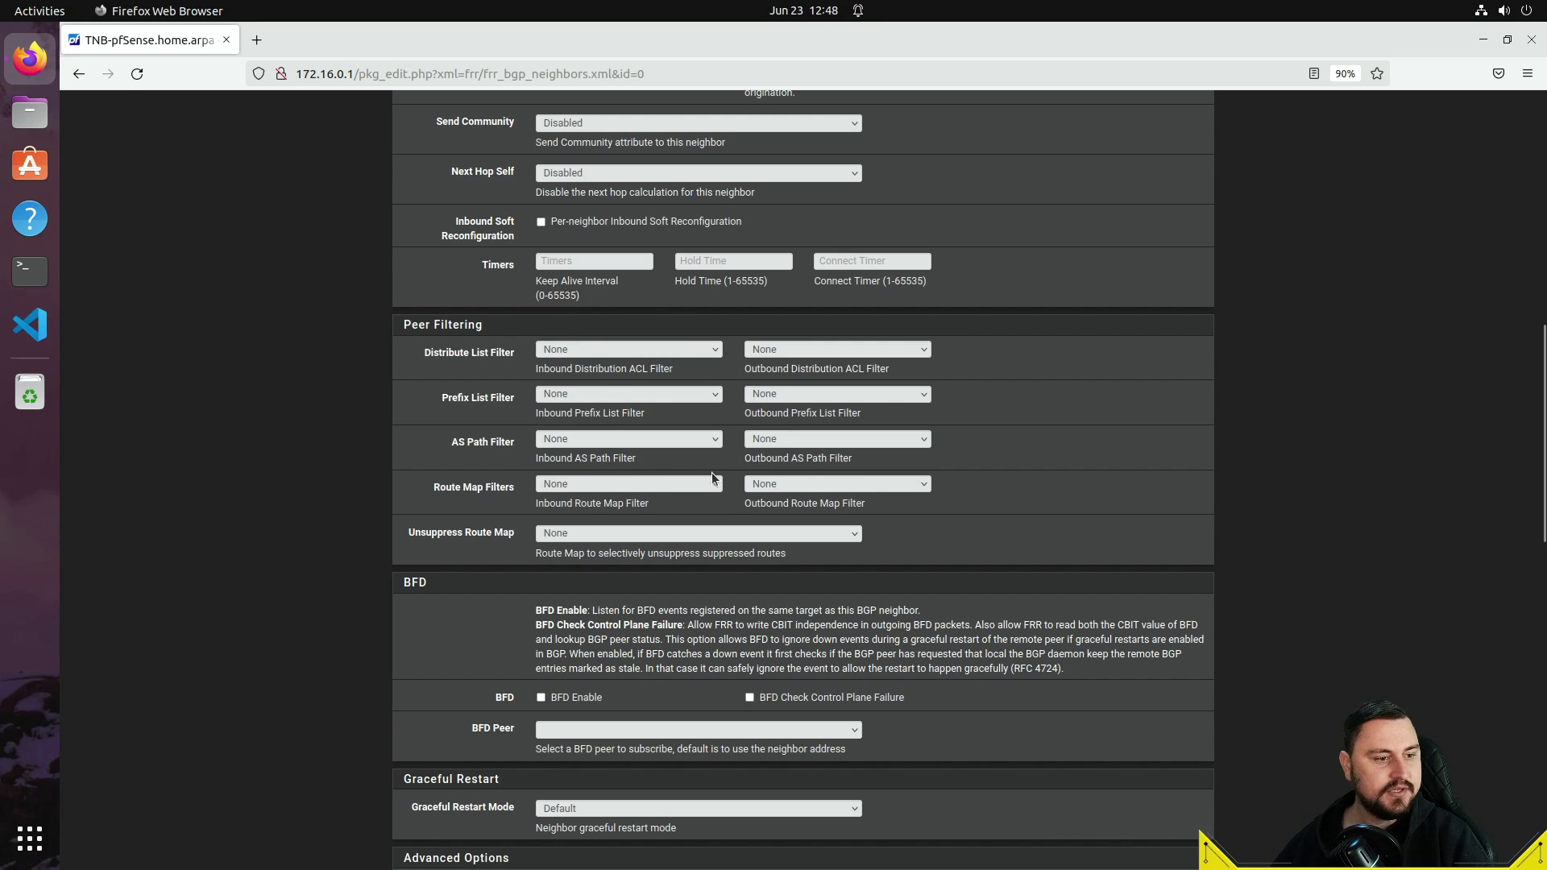
pyautogui.click(689, 484)
pyautogui.click(657, 524)
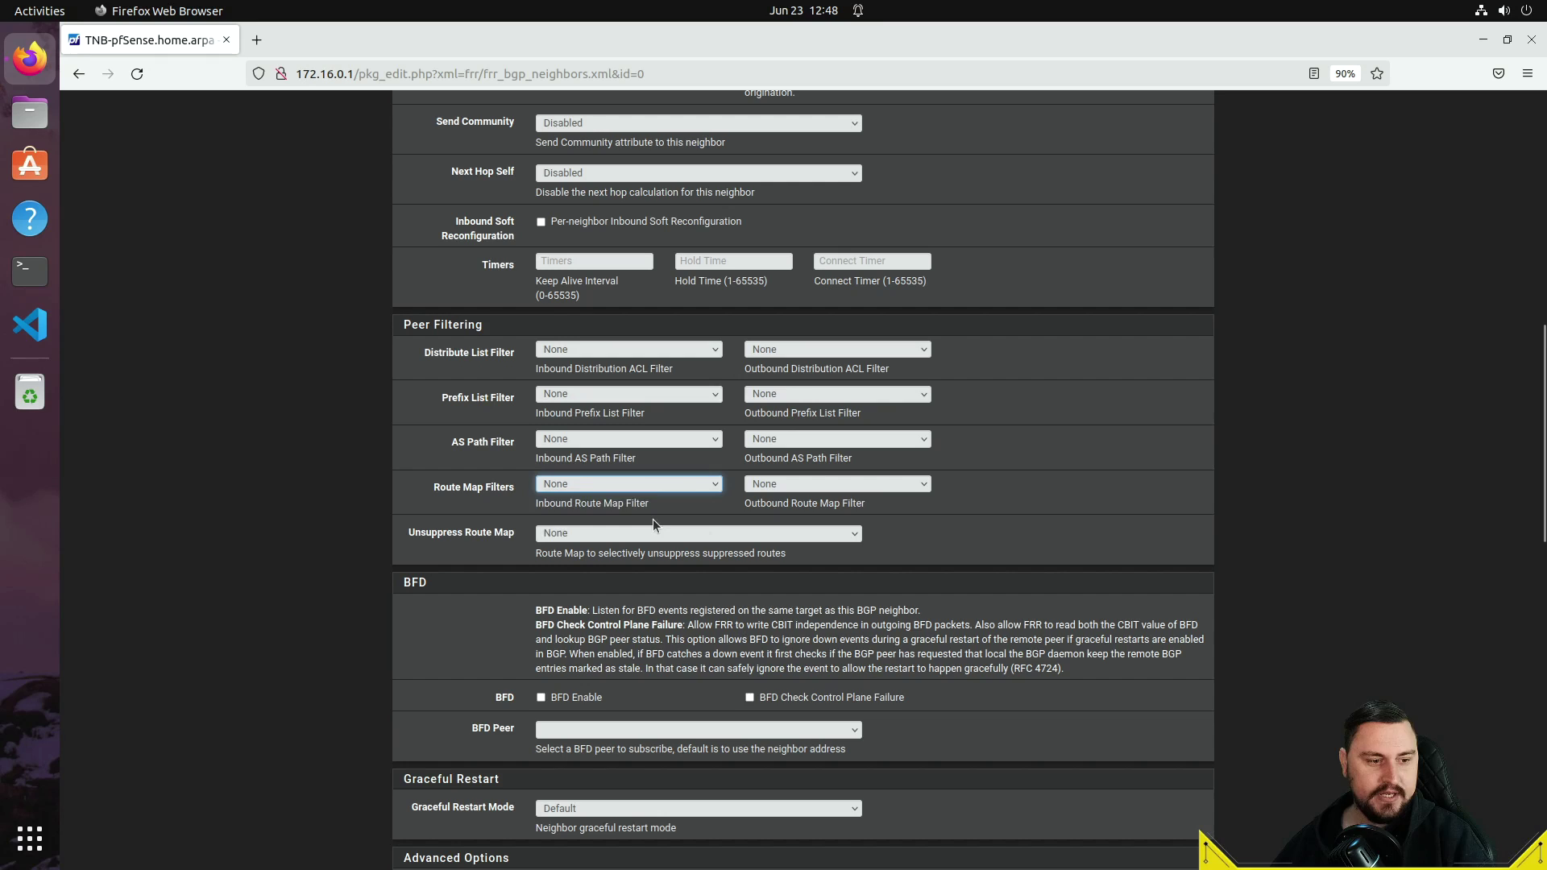
pyautogui.click(814, 483)
pyautogui.click(805, 523)
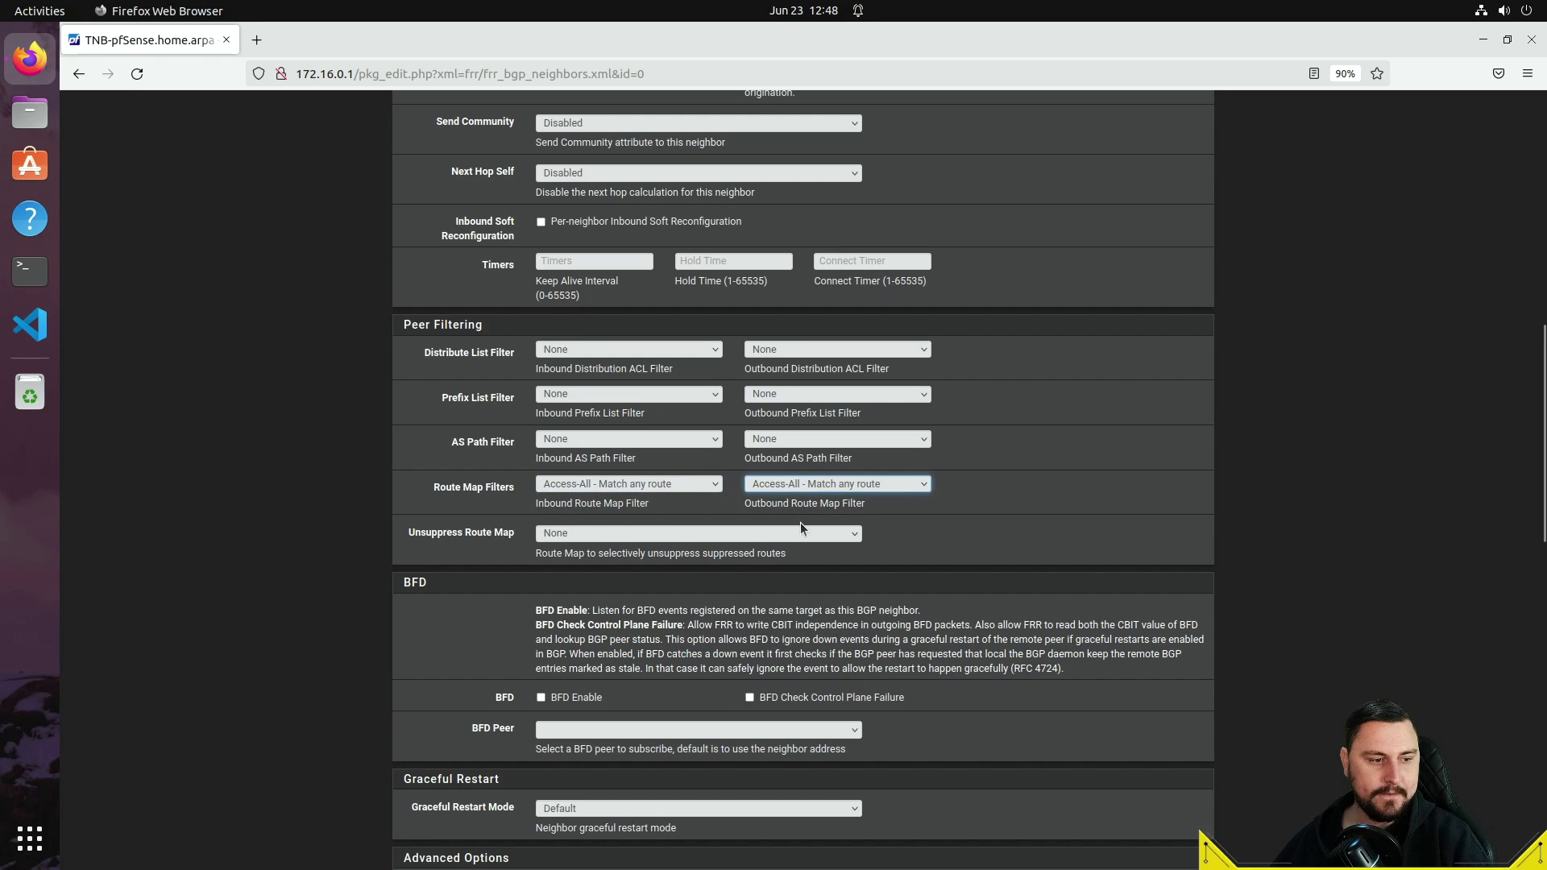
# Examine the neighbor's BFD, graceful restart and advanced options, and review the general and basic settings entered for it
pyautogui.scroll(-2, 321, 485)
pyautogui.scroll(-4, 321, 485)
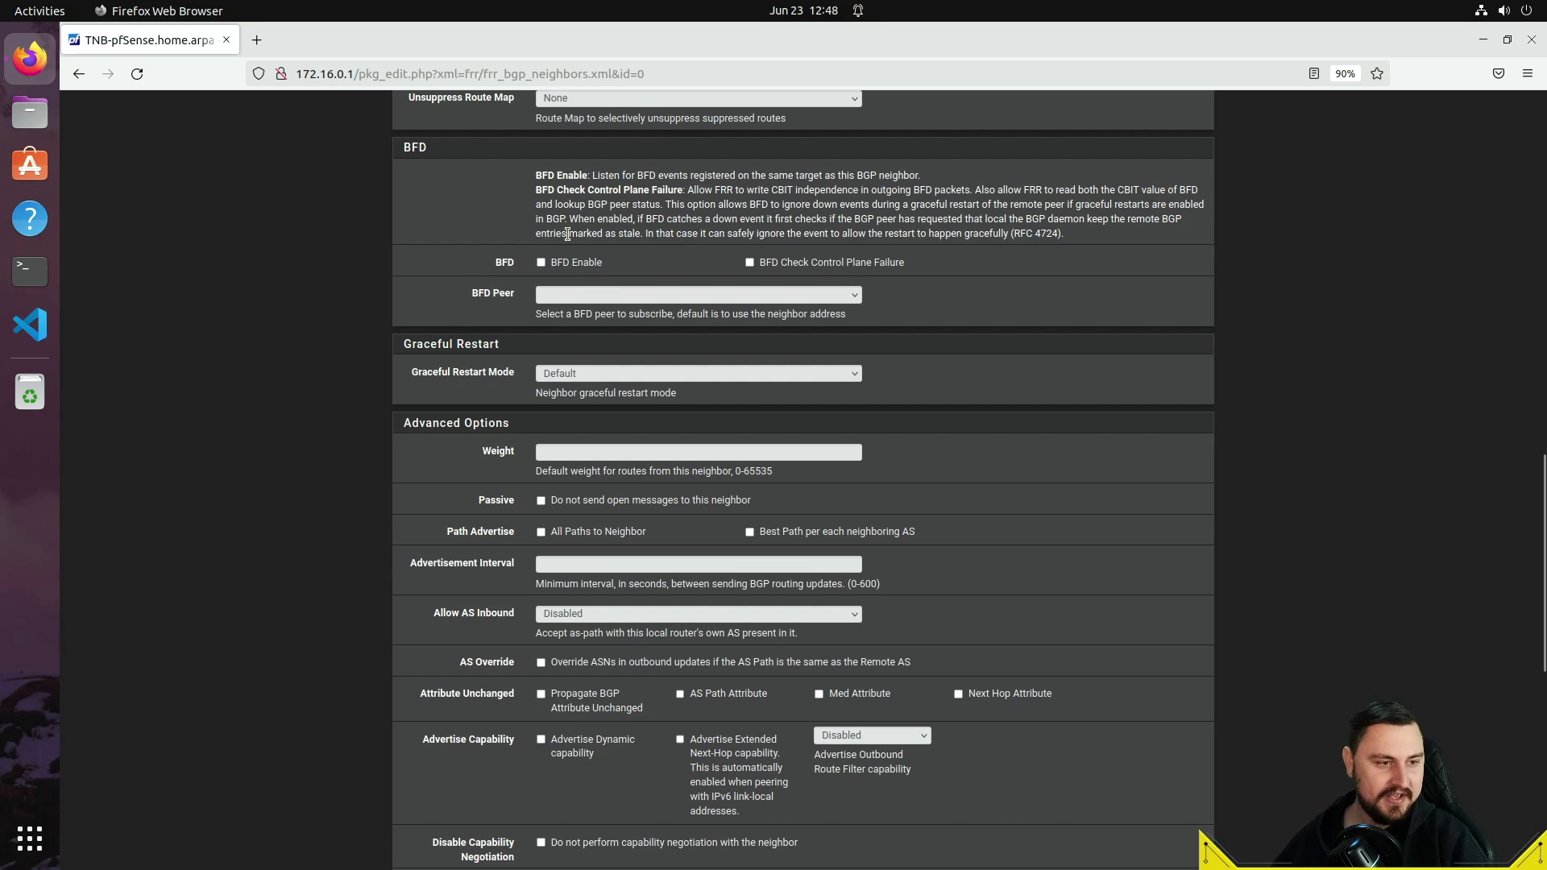
pyautogui.scroll(-6, 604, 310)
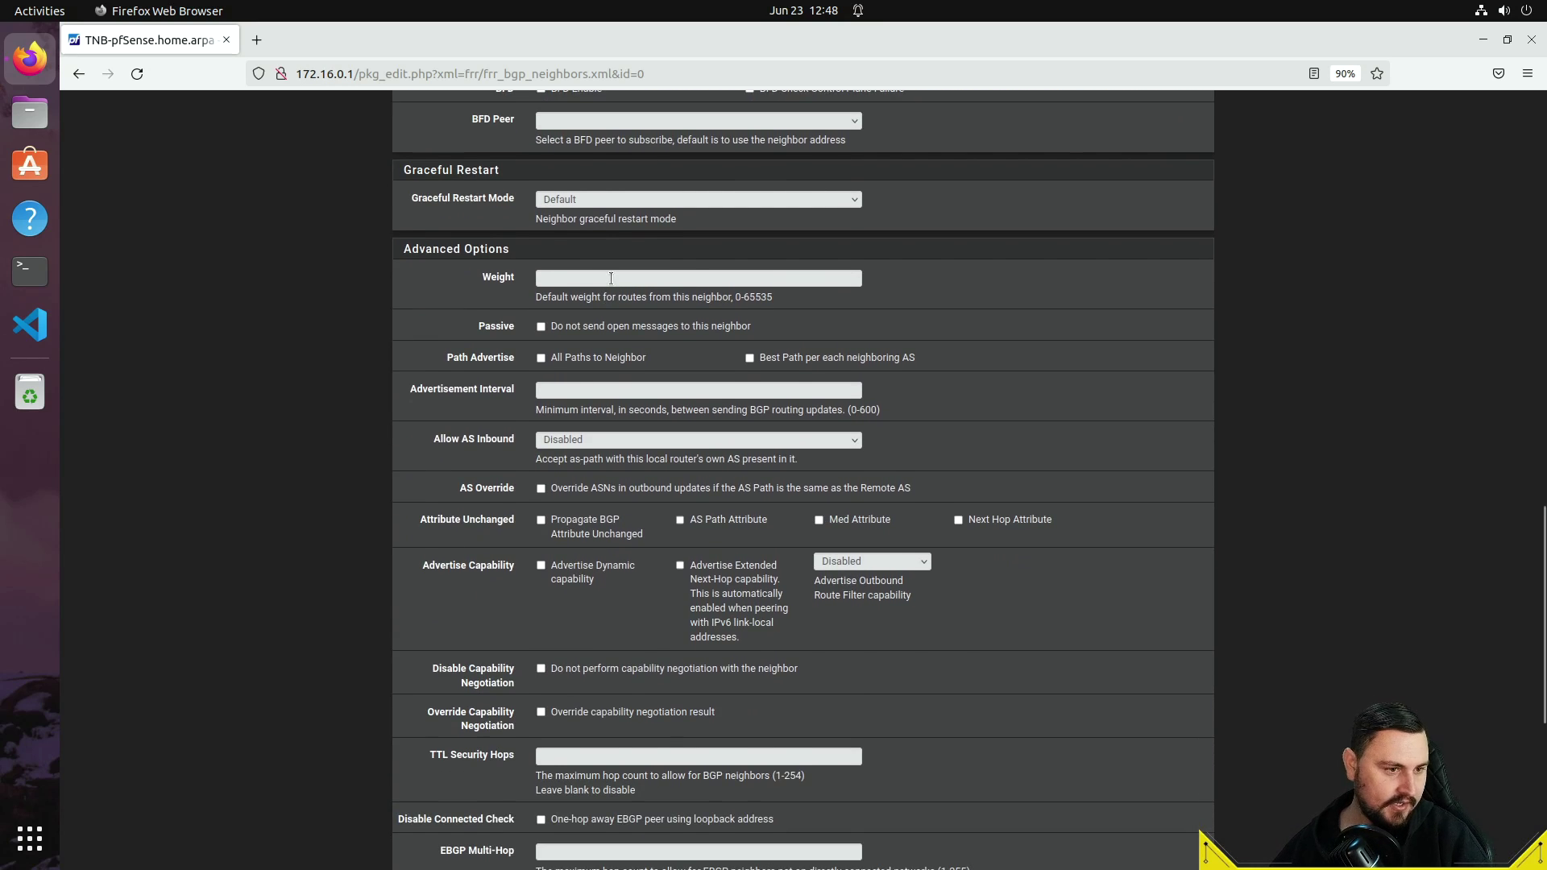
pyautogui.scroll(3, 494, 192)
pyautogui.scroll(-2, 584, 374)
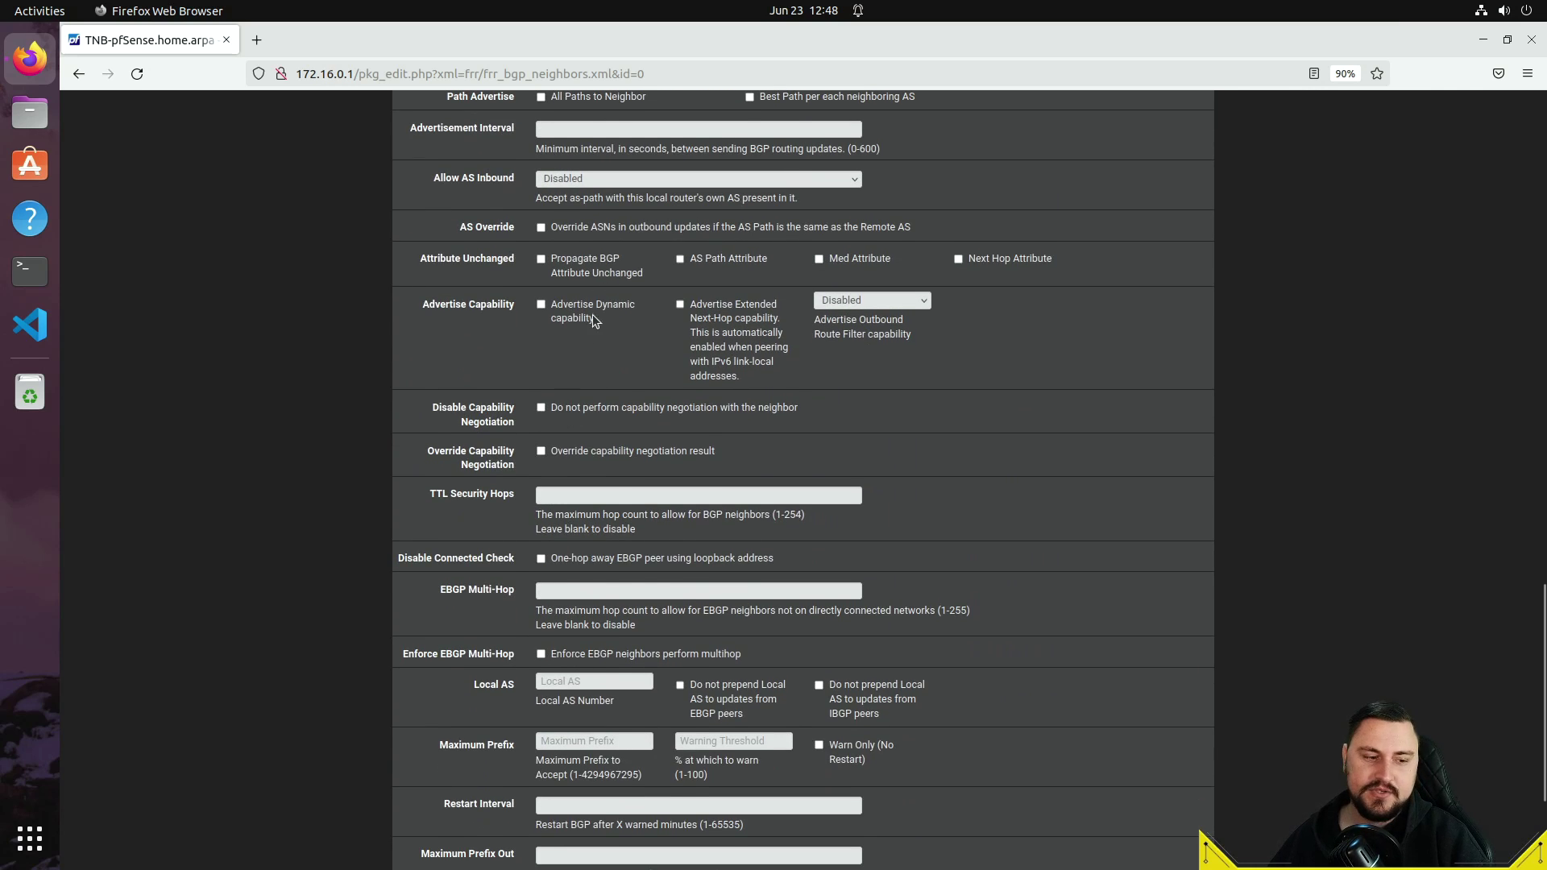
pyautogui.scroll(-3, 592, 322)
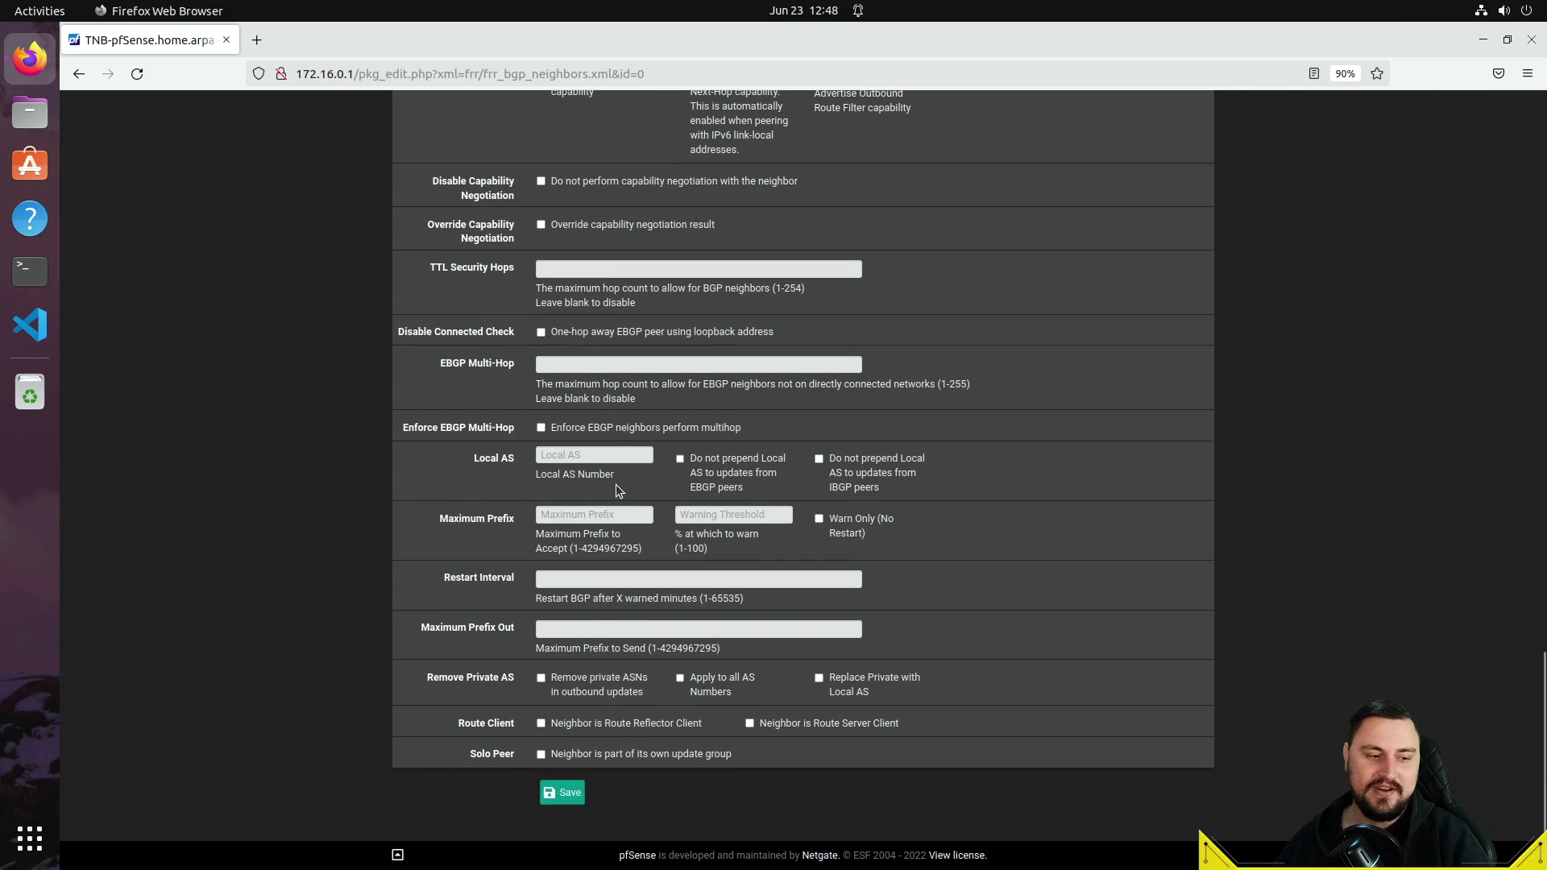
pyautogui.scroll(5, 626, 491)
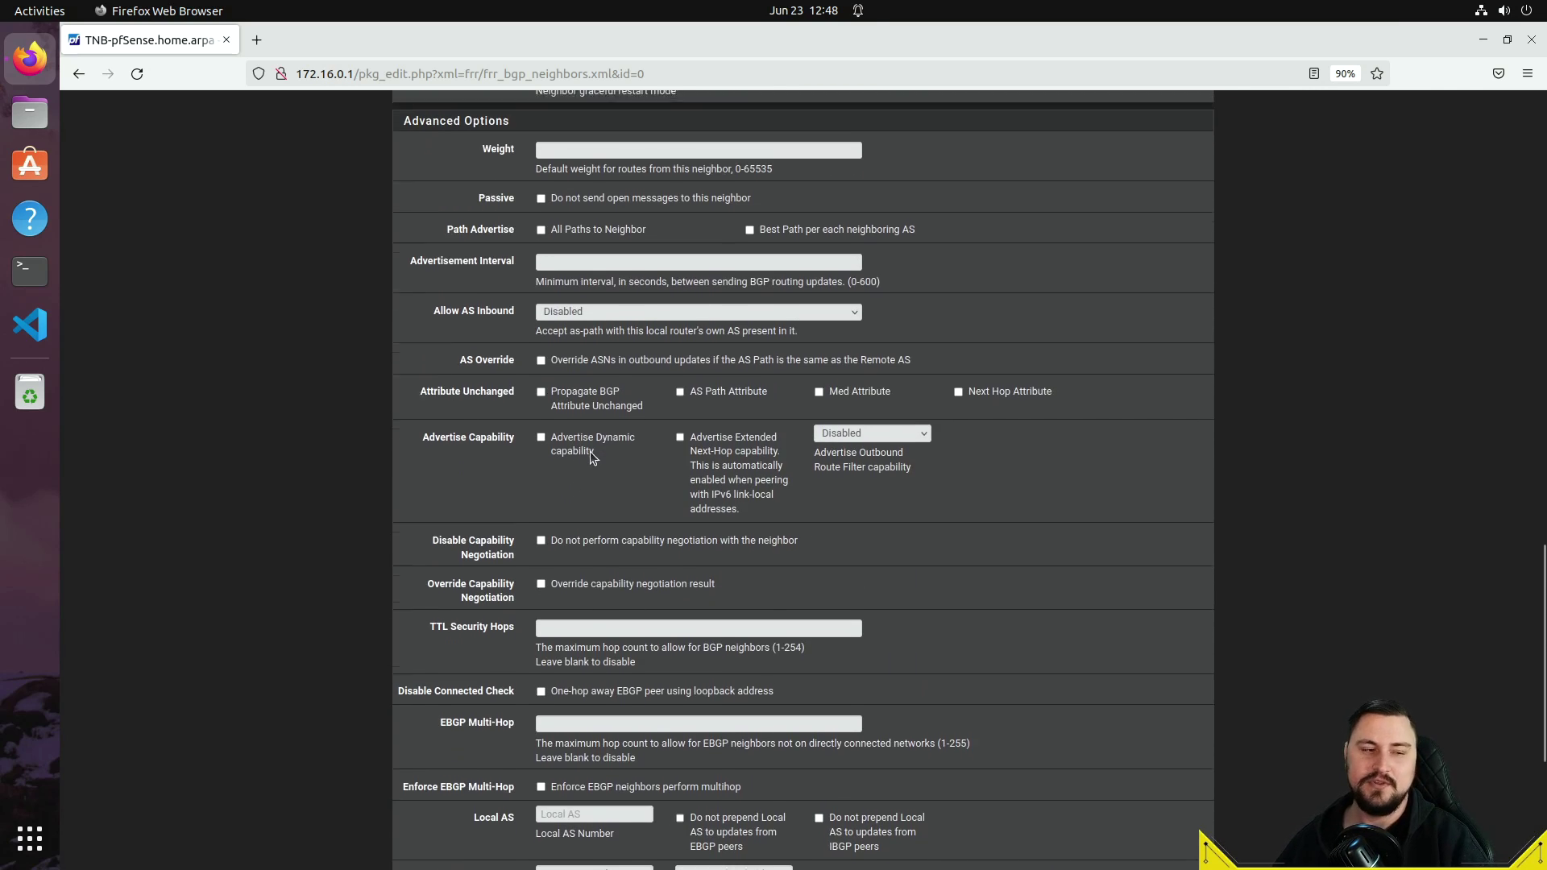
pyautogui.scroll(15, 590, 452)
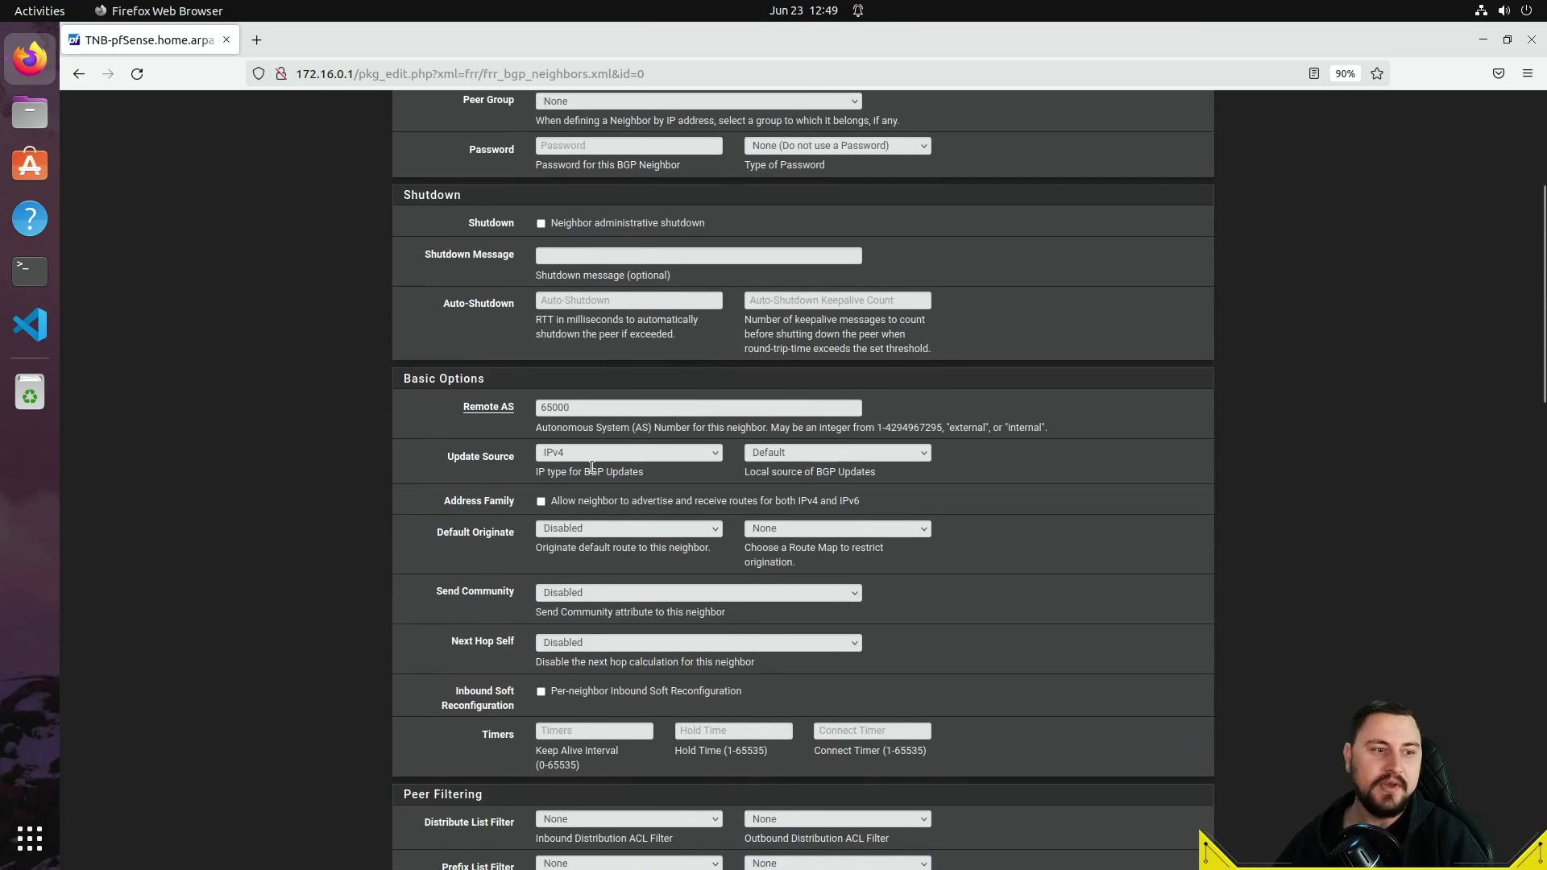
pyautogui.scroll(4, 591, 467)
pyautogui.scroll(-16, 591, 466)
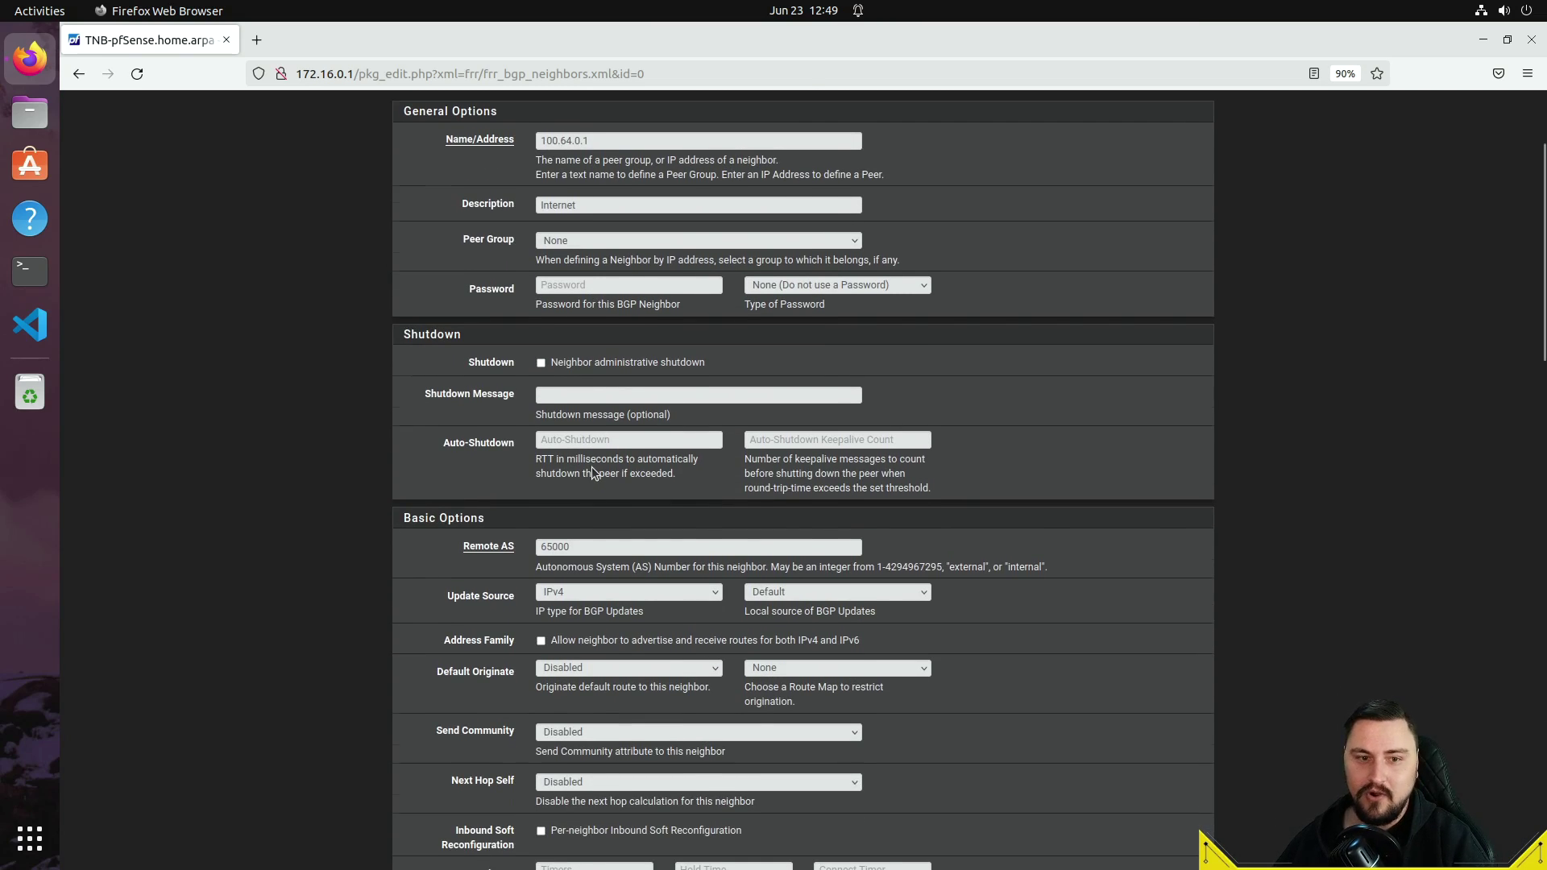
pyautogui.scroll(-8, 590, 468)
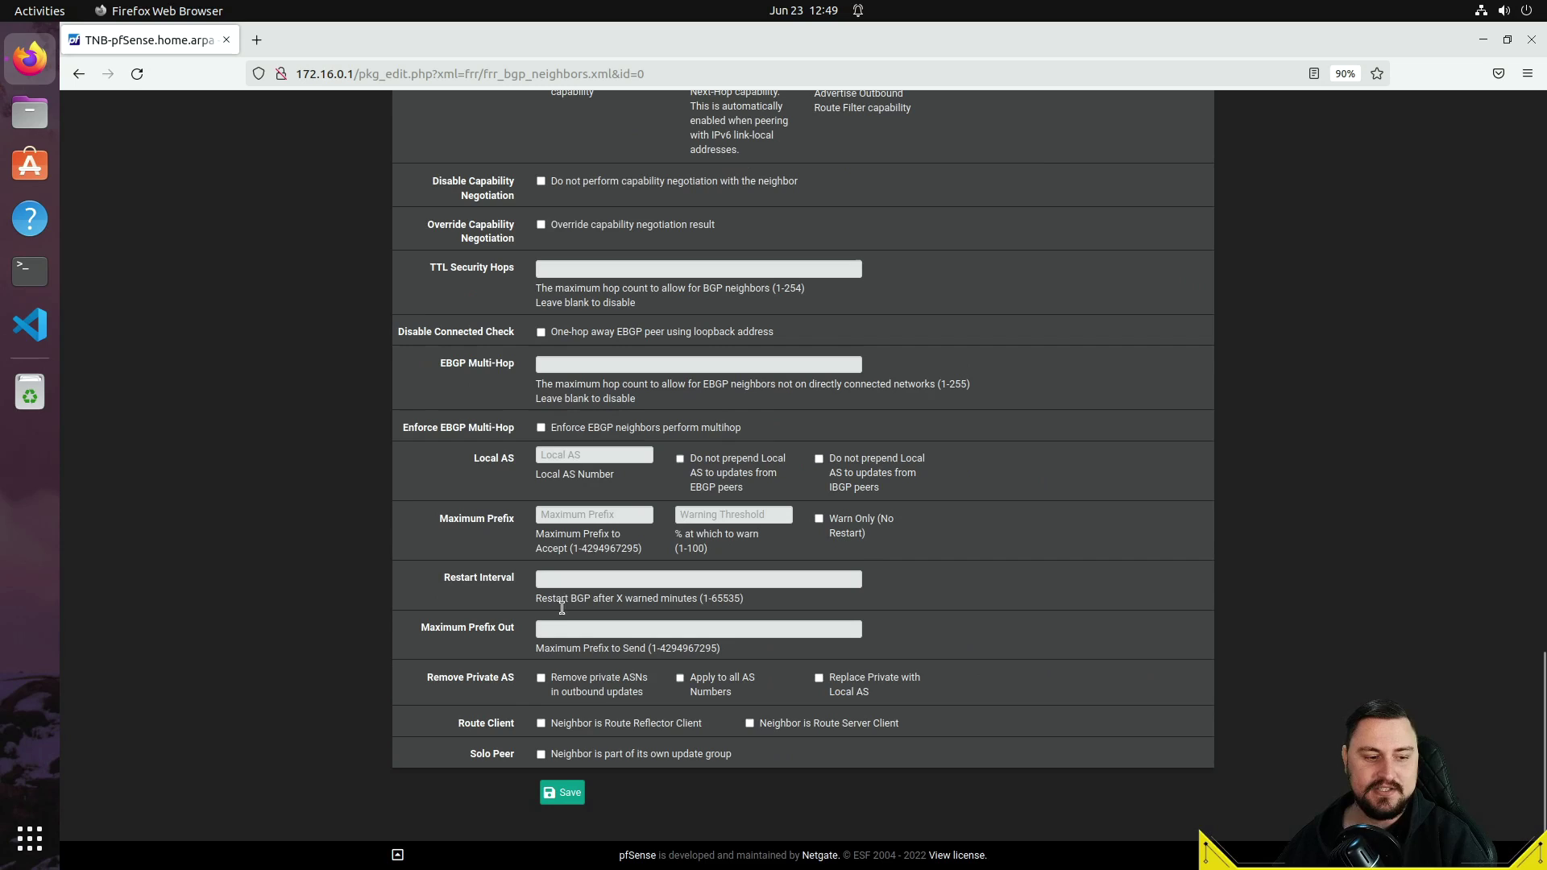
pyautogui.scroll(20, 645, 609)
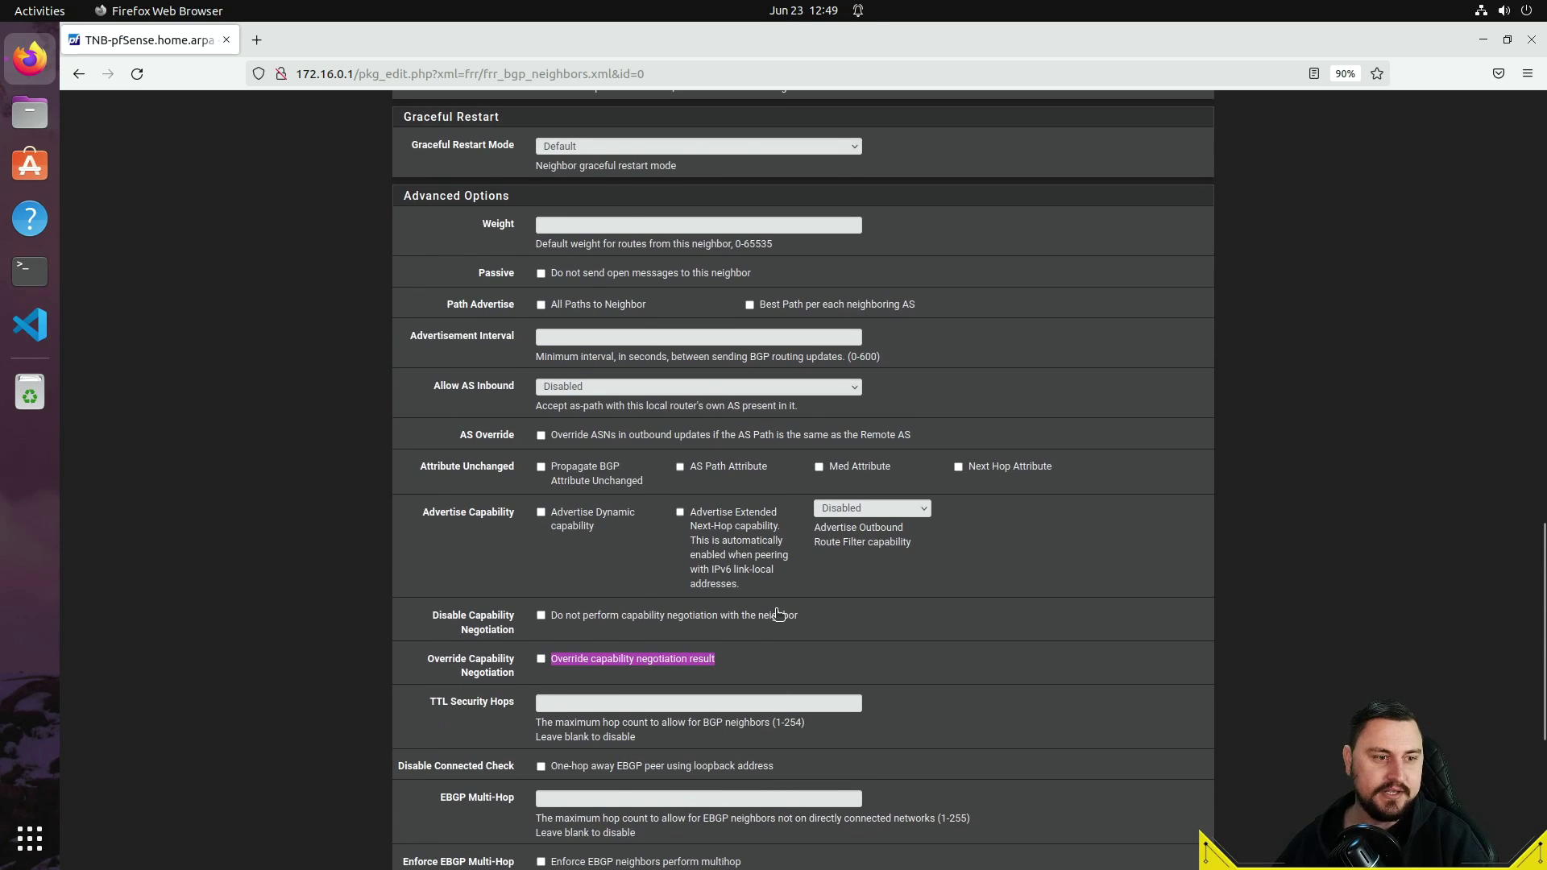
# Save the BGP neighbor with its remaining advanced options left at their defaults
pyautogui.scroll(5, 746, 609)
pyautogui.scroll(-20, 645, 645)
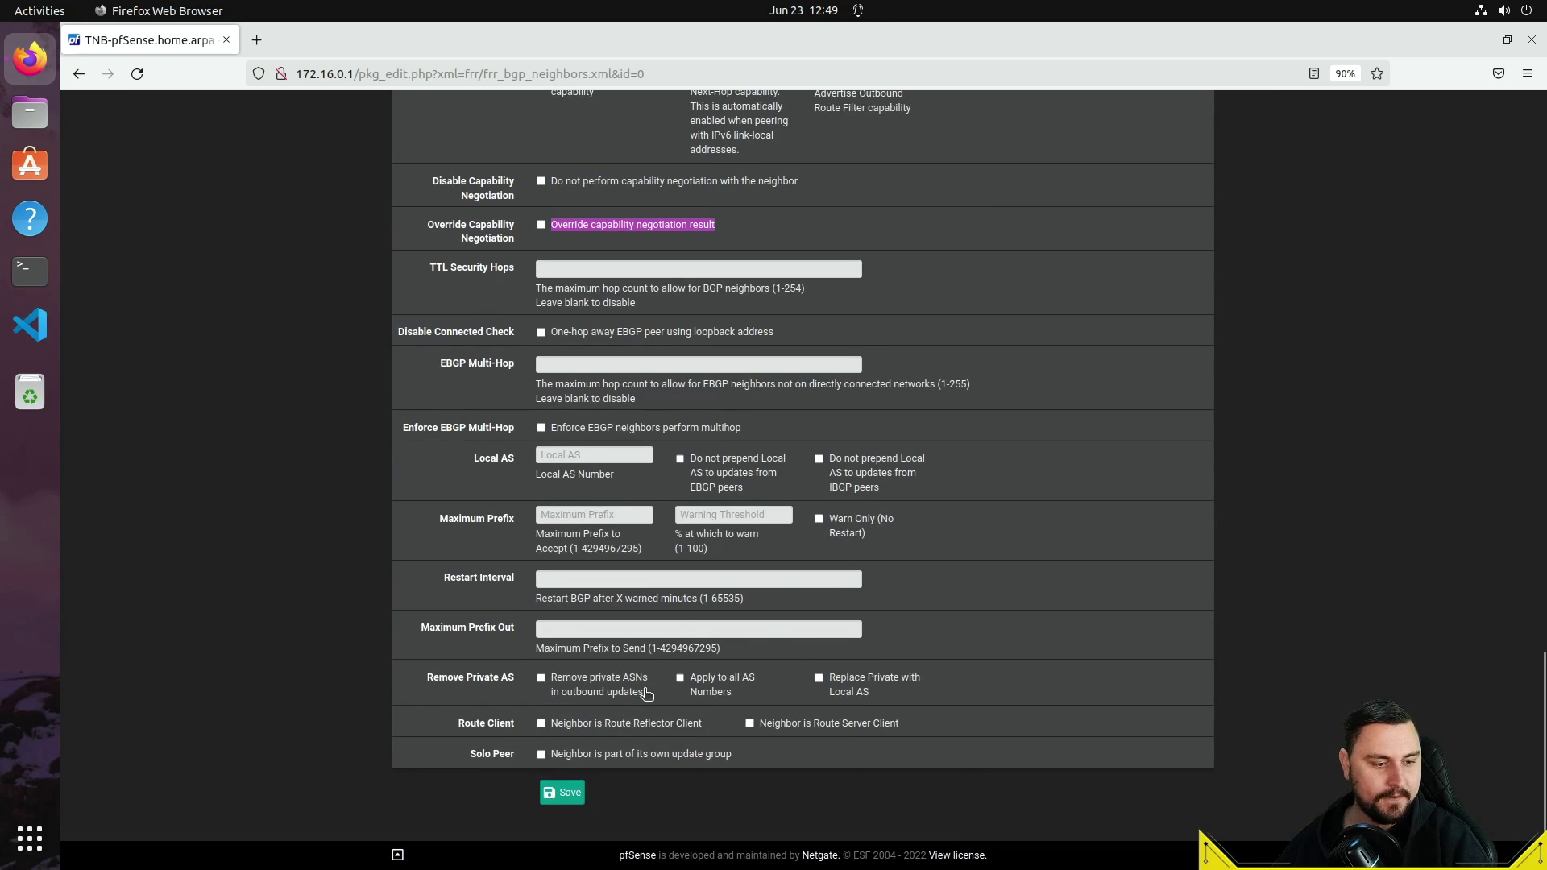
pyautogui.click(562, 791)
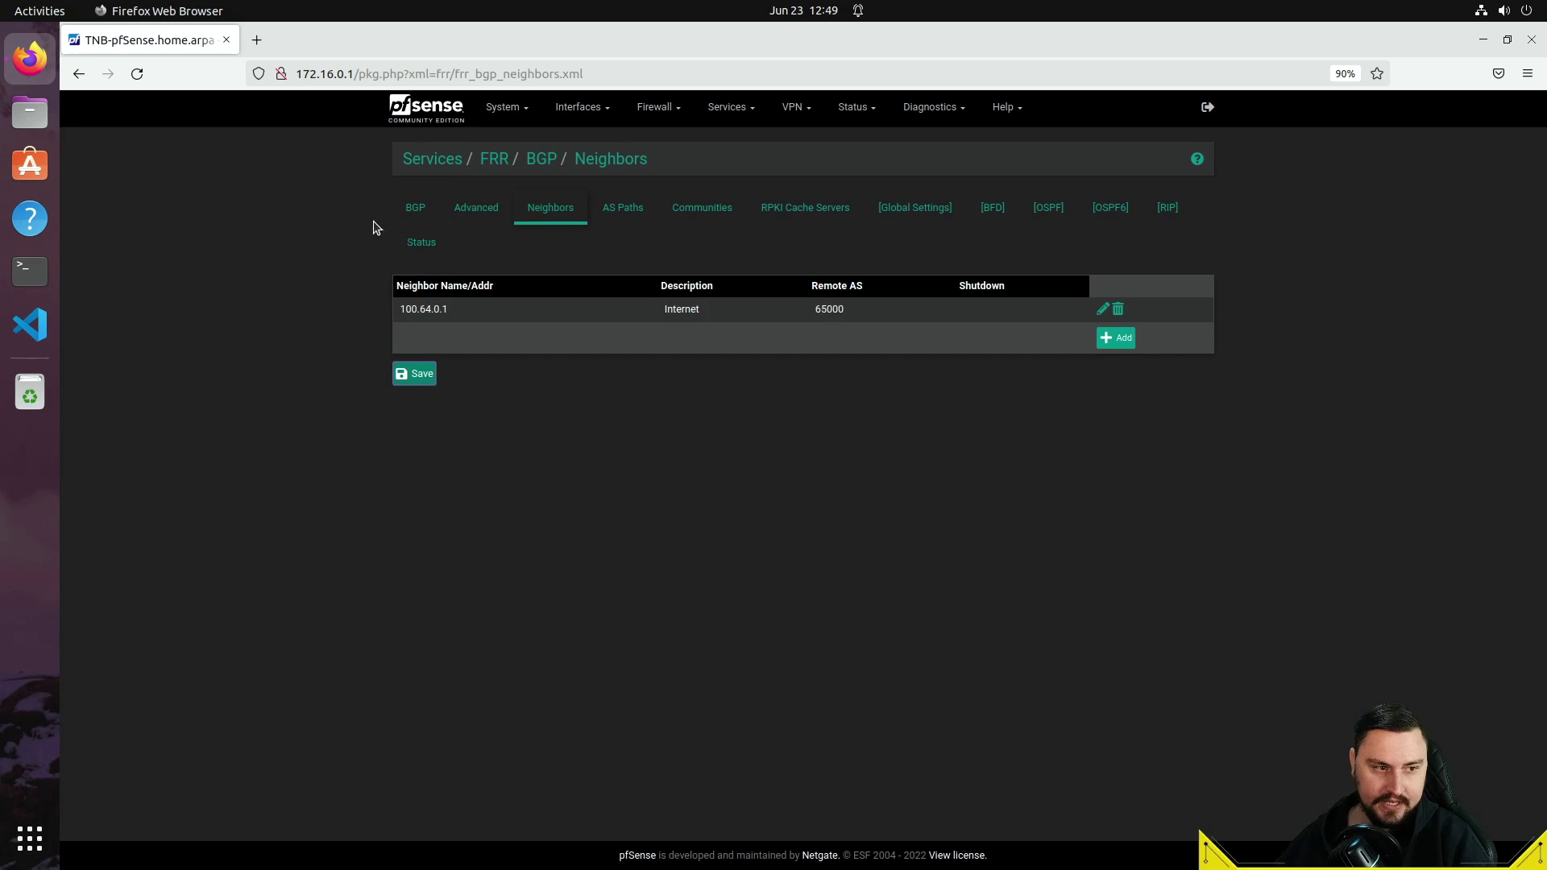
# Check the FRR status for the default route learned through BGP in the Zebra routes
pyautogui.click(423, 244)
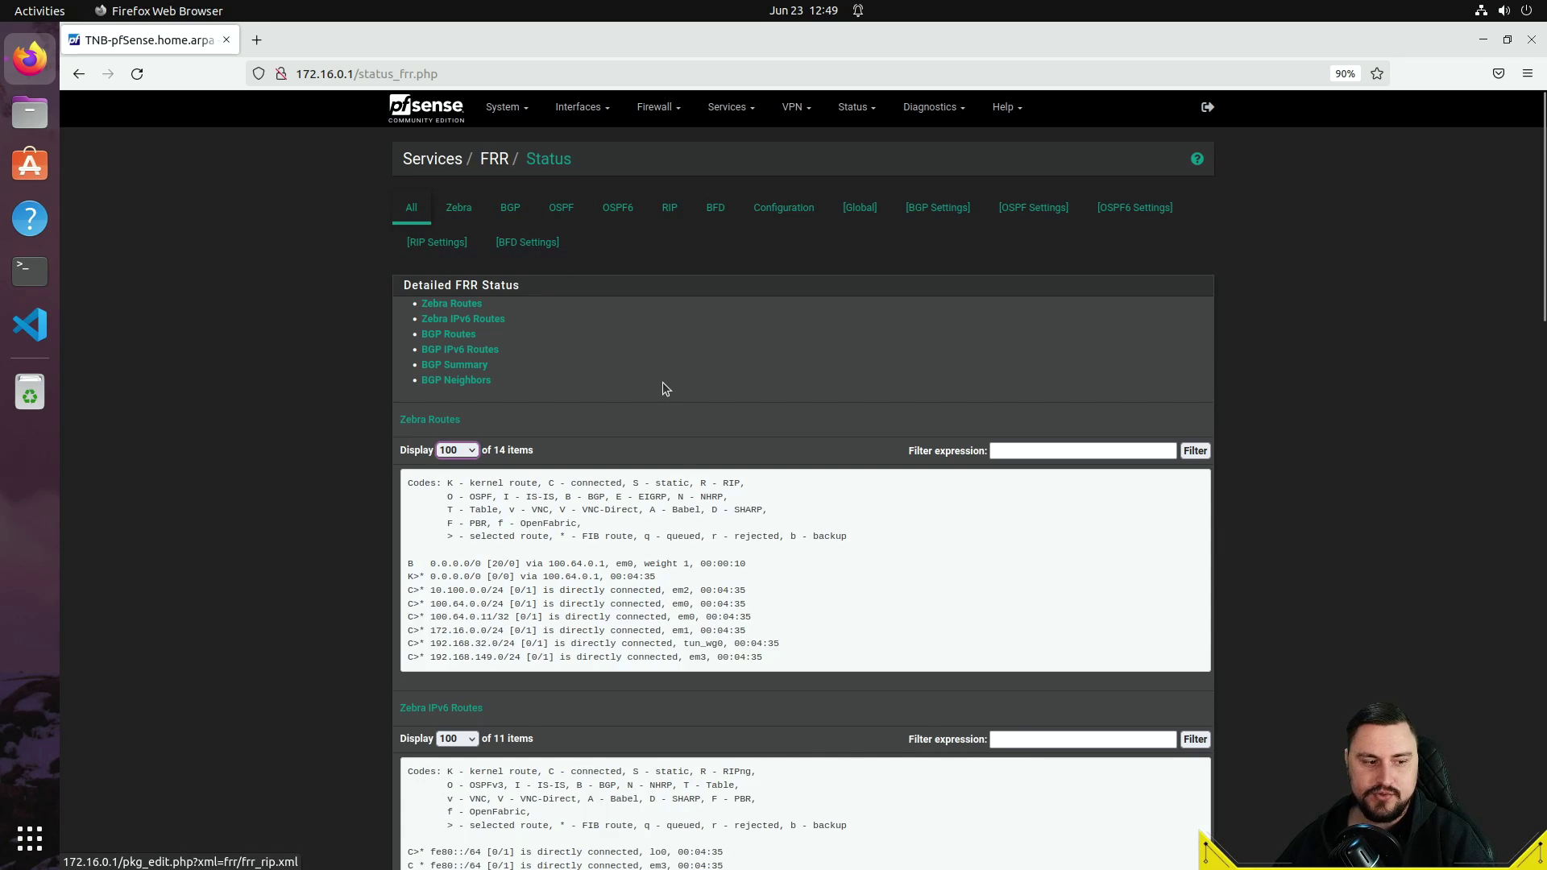
pyautogui.scroll(-2, 651, 396)
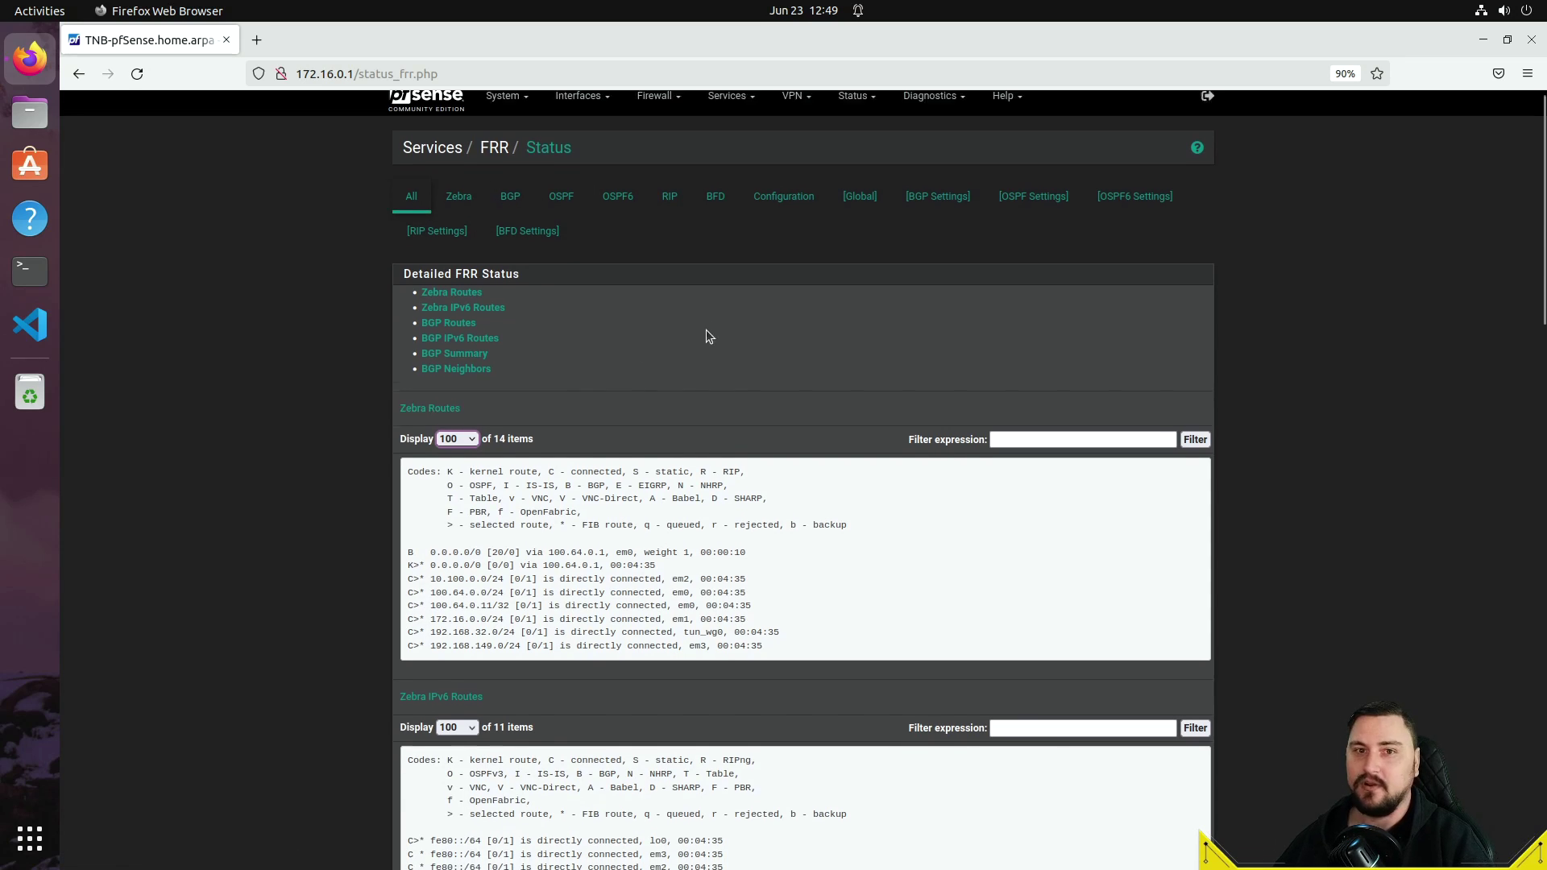
pyautogui.moveTo(775, 474); pyautogui.dragTo(412, 457)
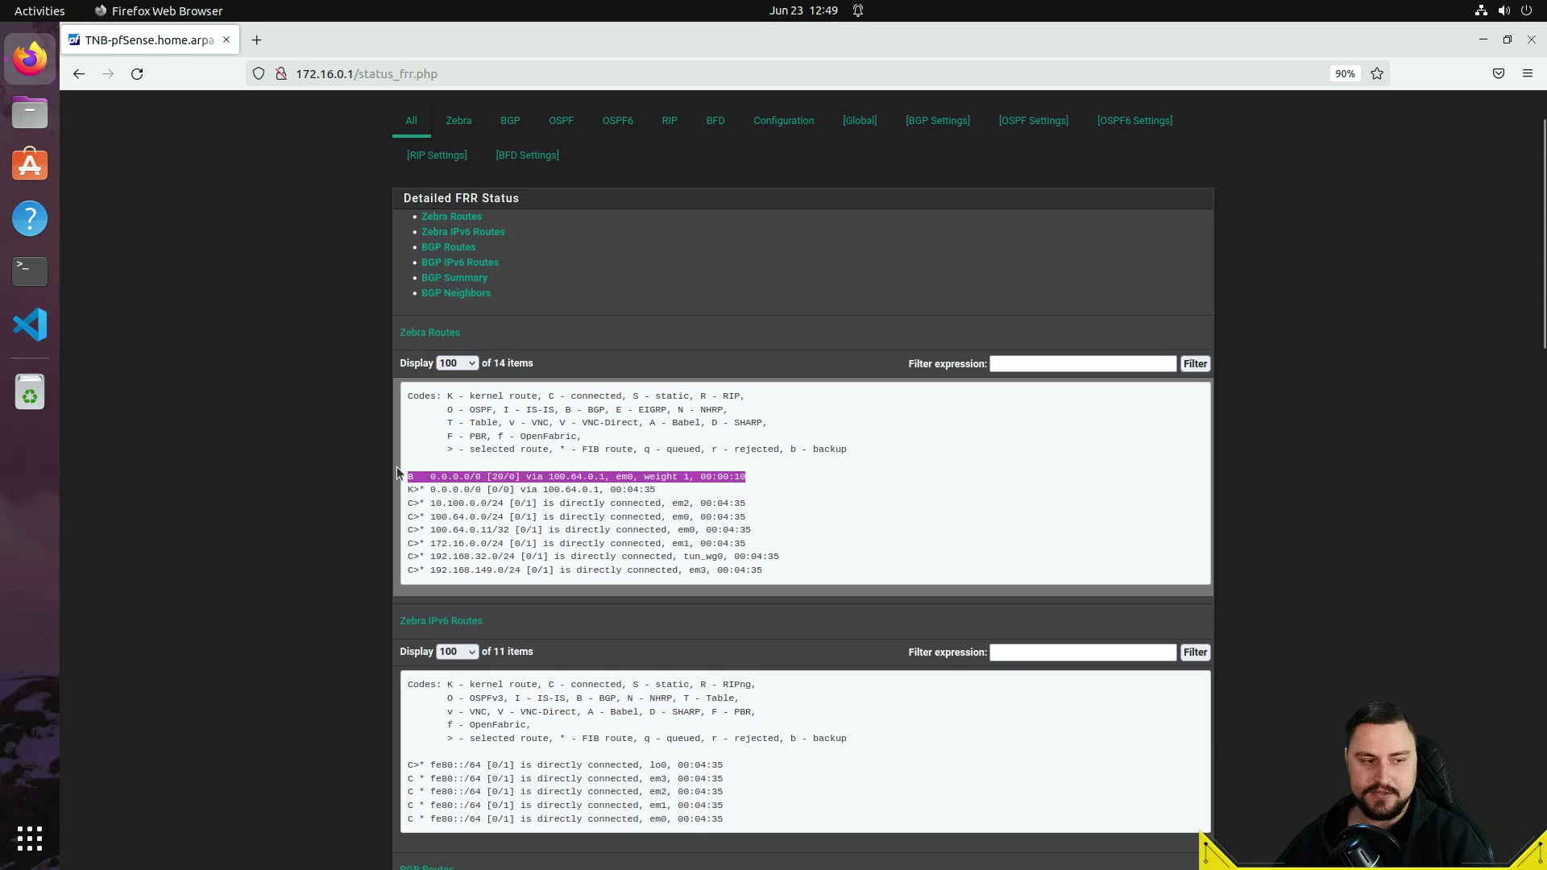
pyautogui.click(450, 481)
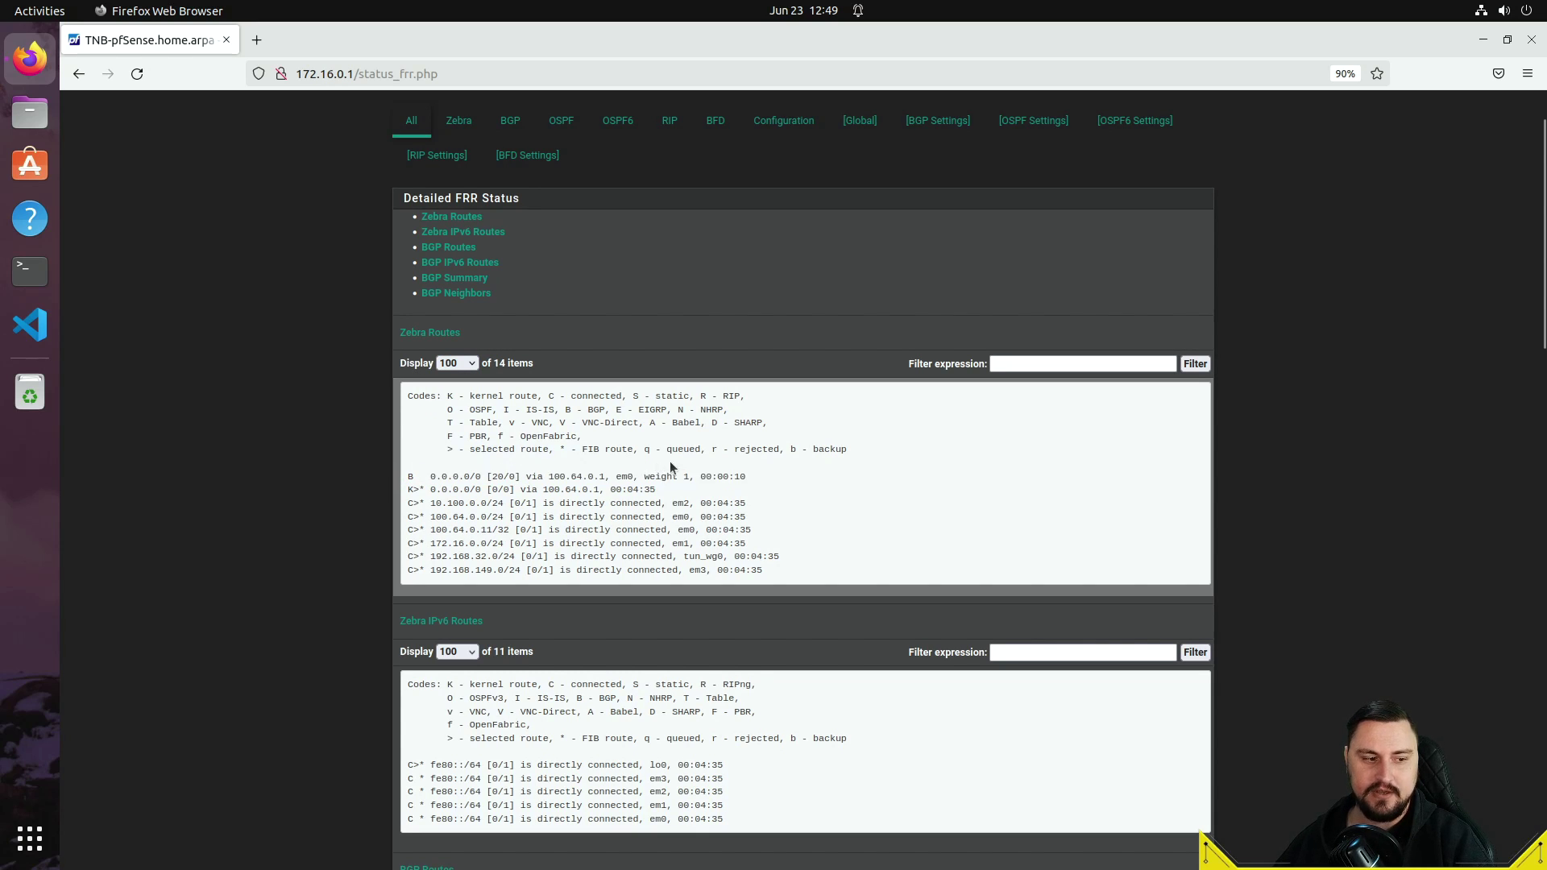
pyautogui.tripleClick(734, 475)
pyautogui.scroll(-4, 670, 477)
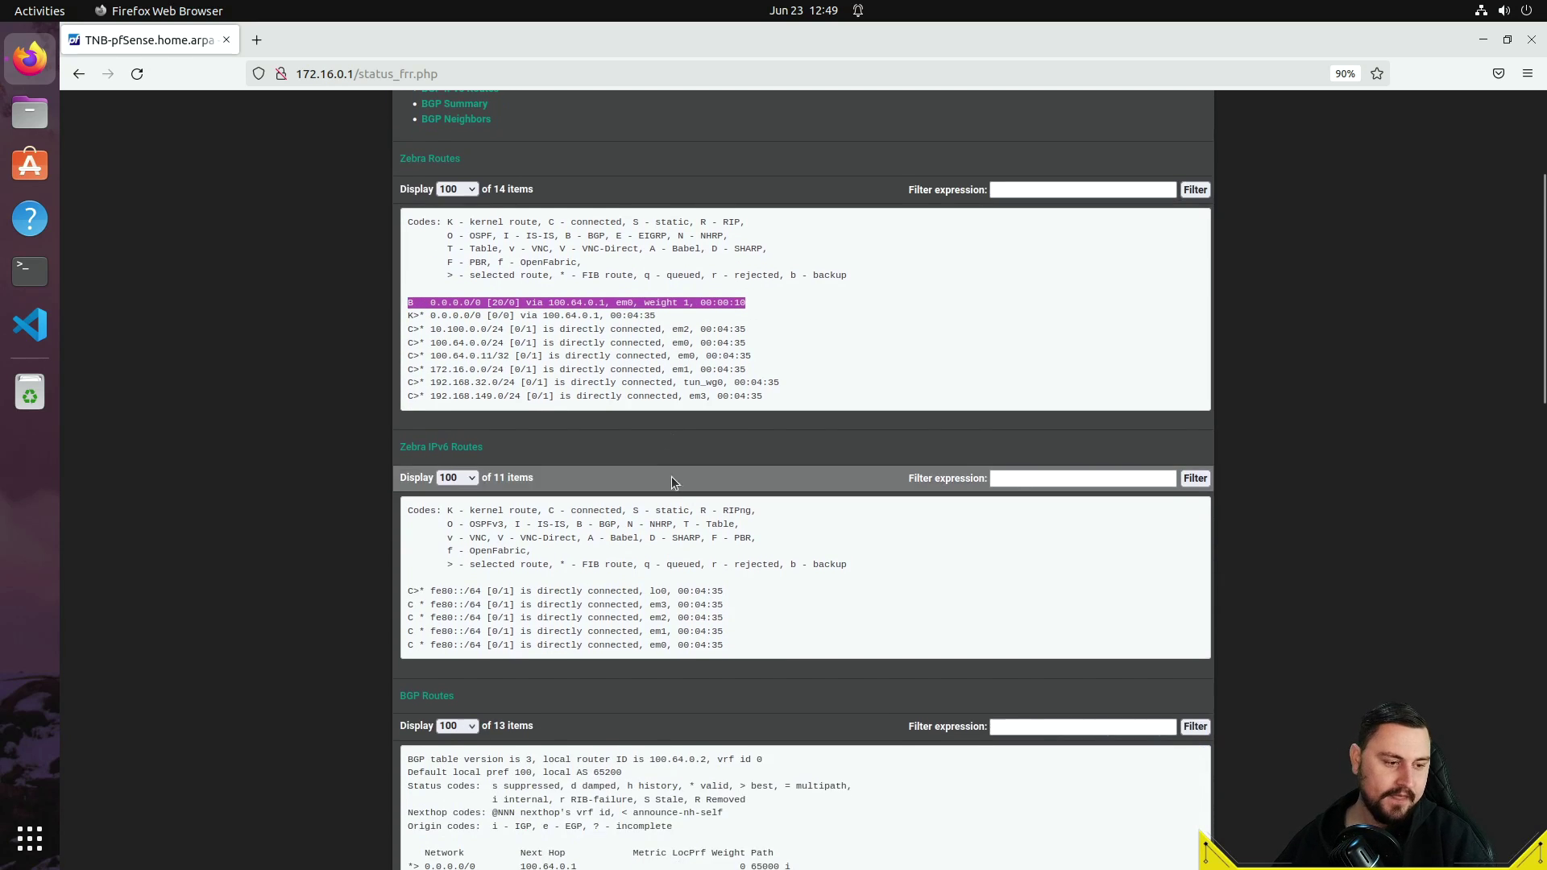
# Examine the BGP summary for the router identifier, neighbor, message counts and prefixes received and sent
pyautogui.scroll(-18, 673, 481)
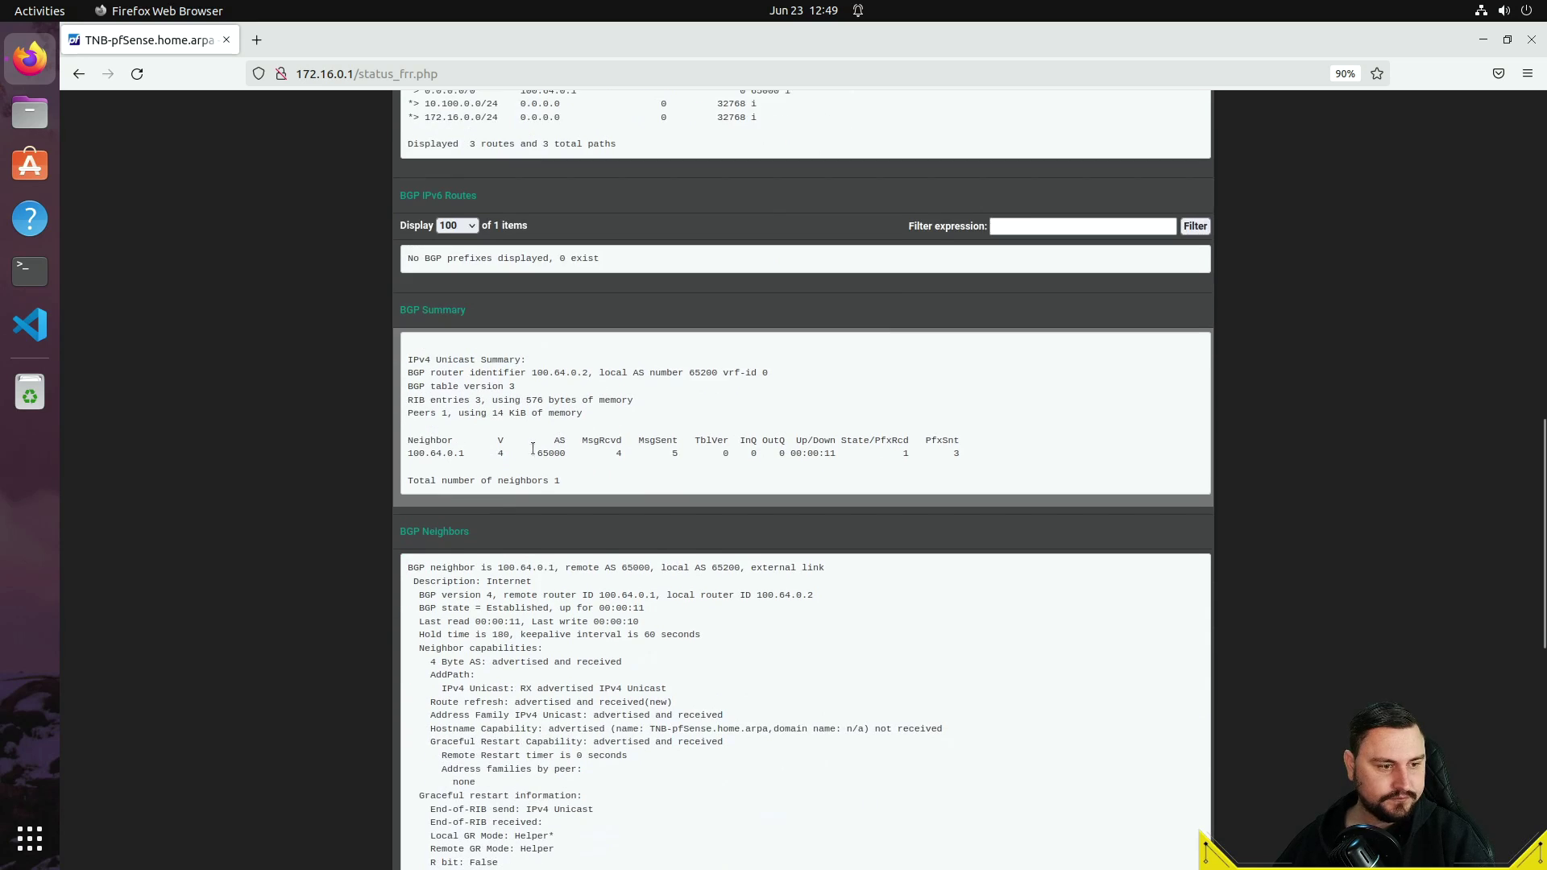
pyautogui.moveTo(403, 352); pyautogui.dragTo(608, 411)
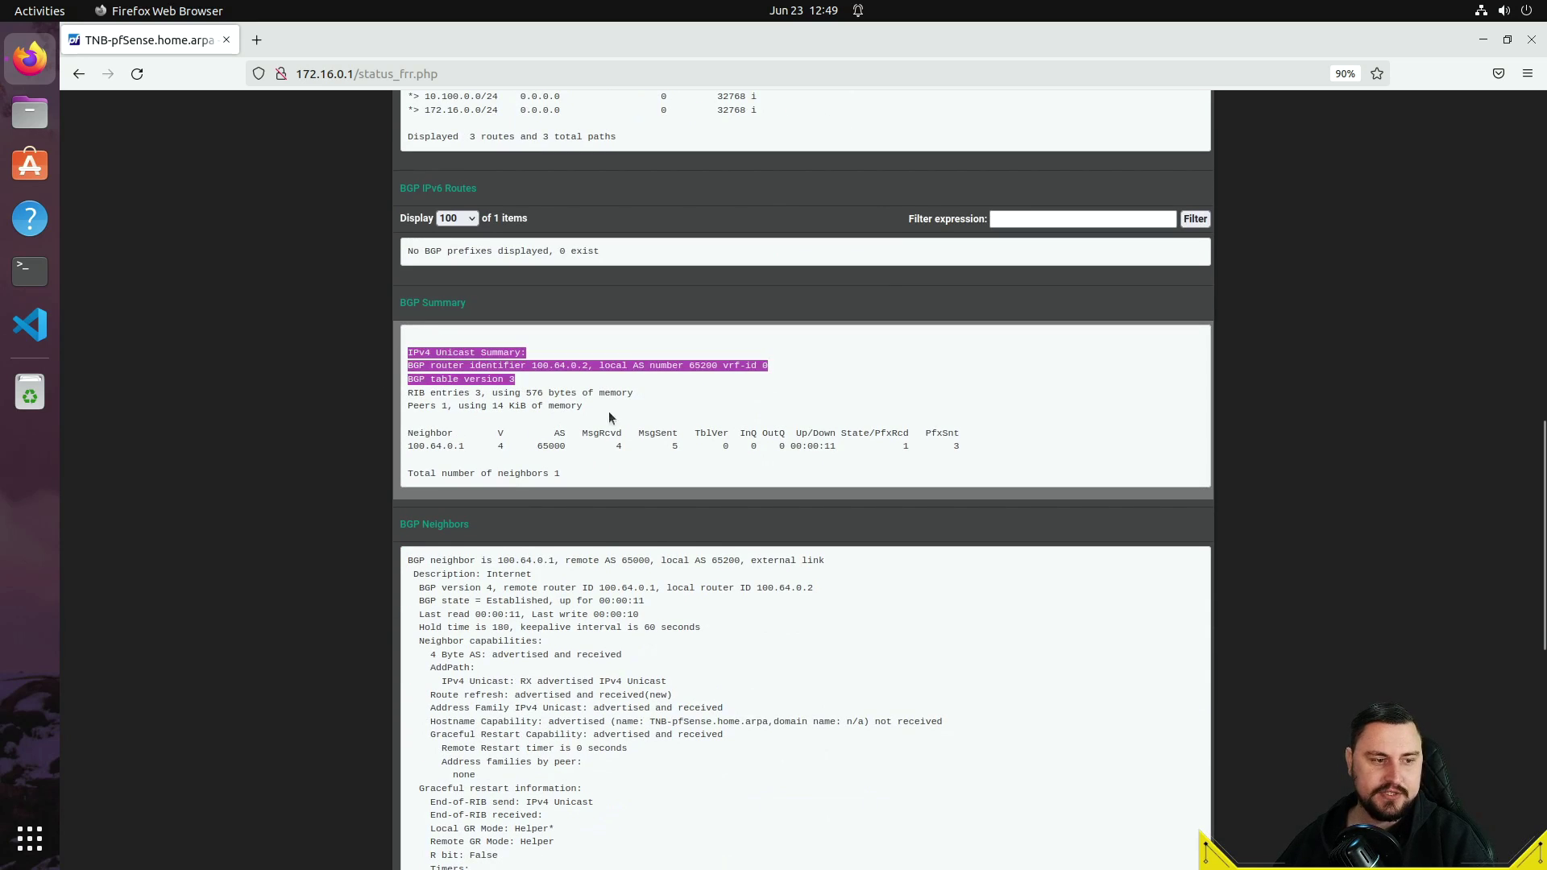
pyautogui.click(455, 459)
pyautogui.moveTo(425, 447); pyautogui.dragTo(675, 440)
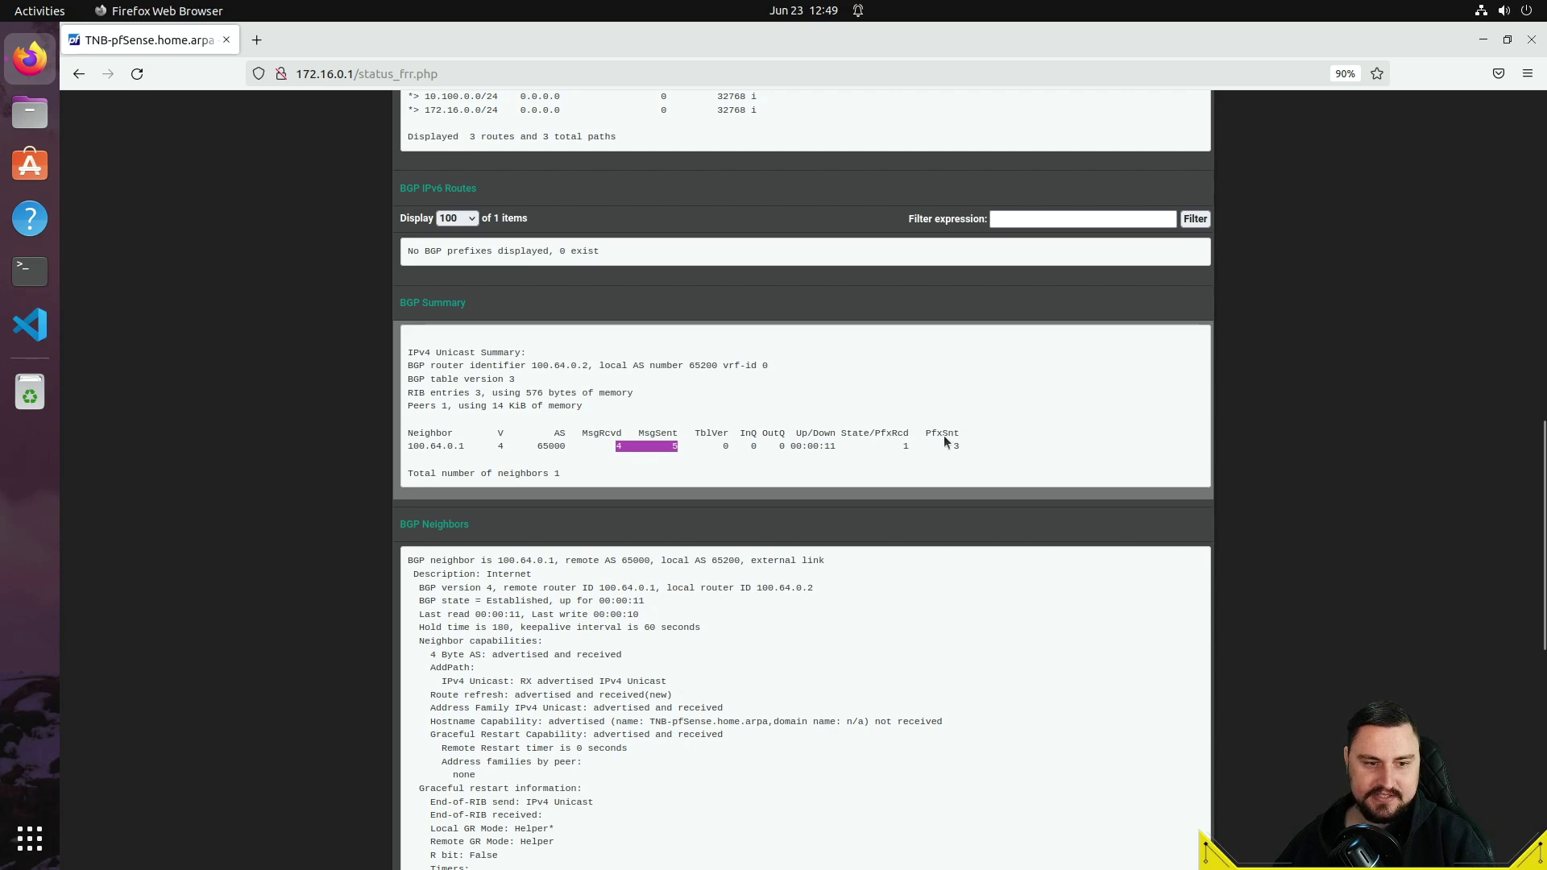
pyautogui.scroll(-2, 878, 455)
pyautogui.moveTo(886, 360); pyautogui.dragTo(952, 360)
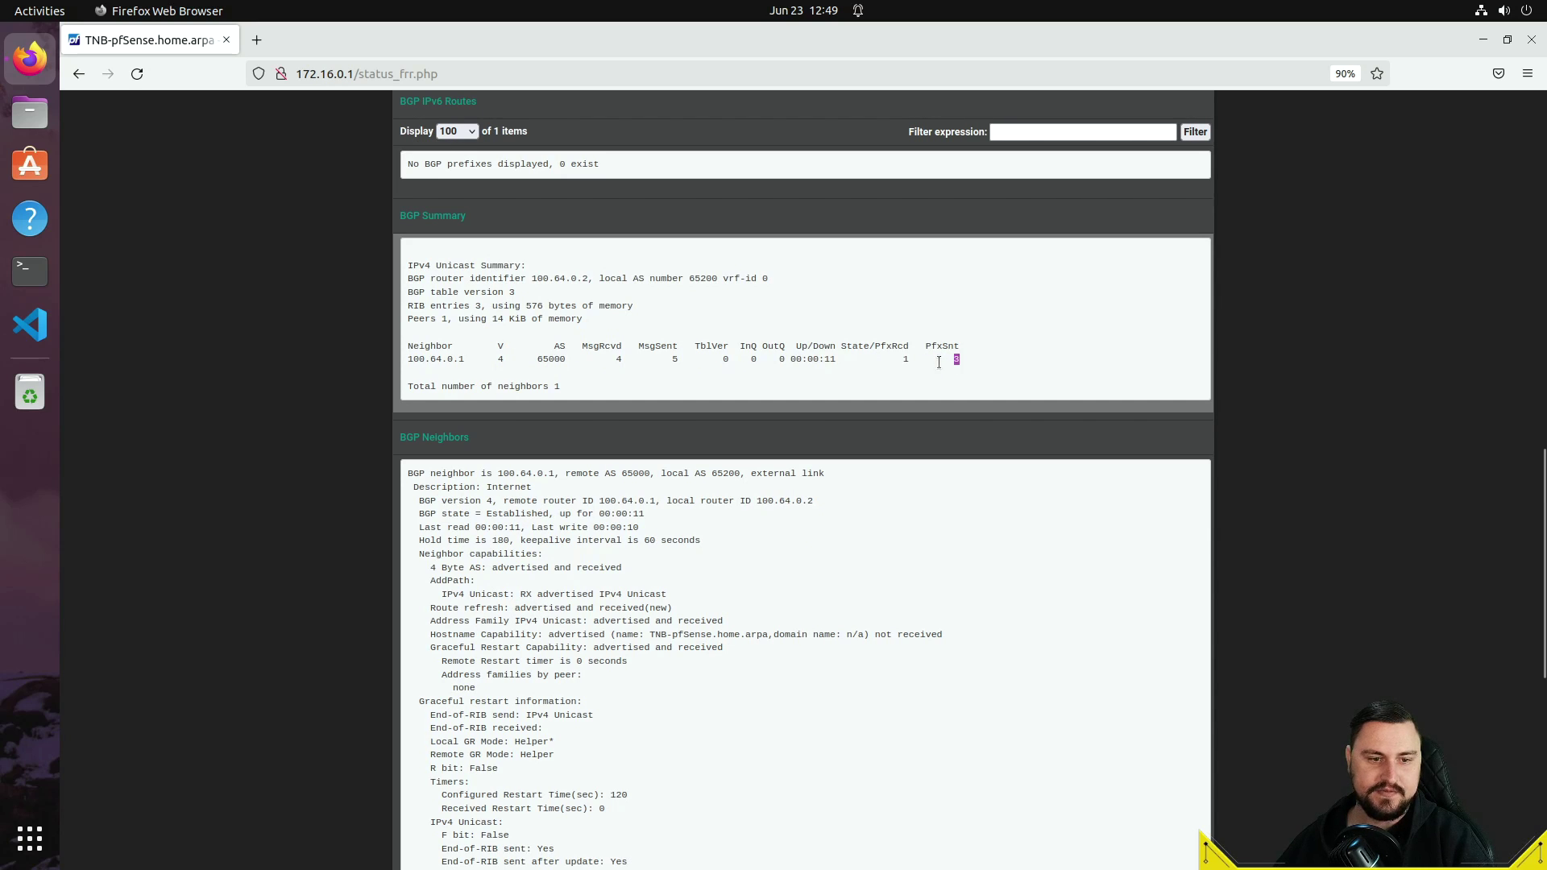
# Read through the detailed BGP neighbor information and recheck the BGP default route in the Zebra routes
pyautogui.scroll(-6, 841, 384)
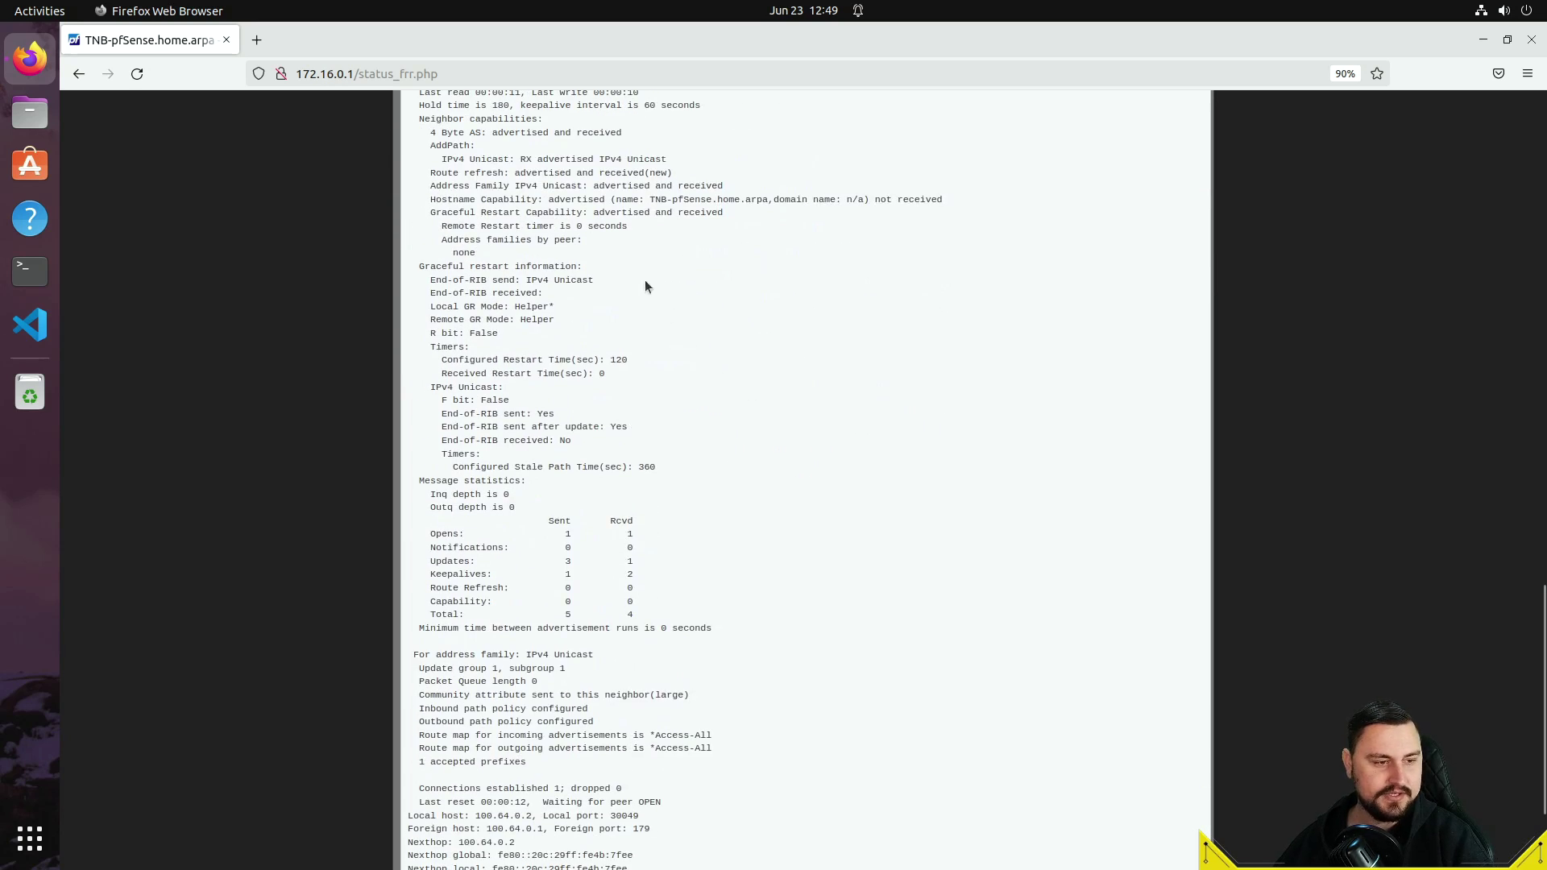
pyautogui.scroll(-7, 596, 277)
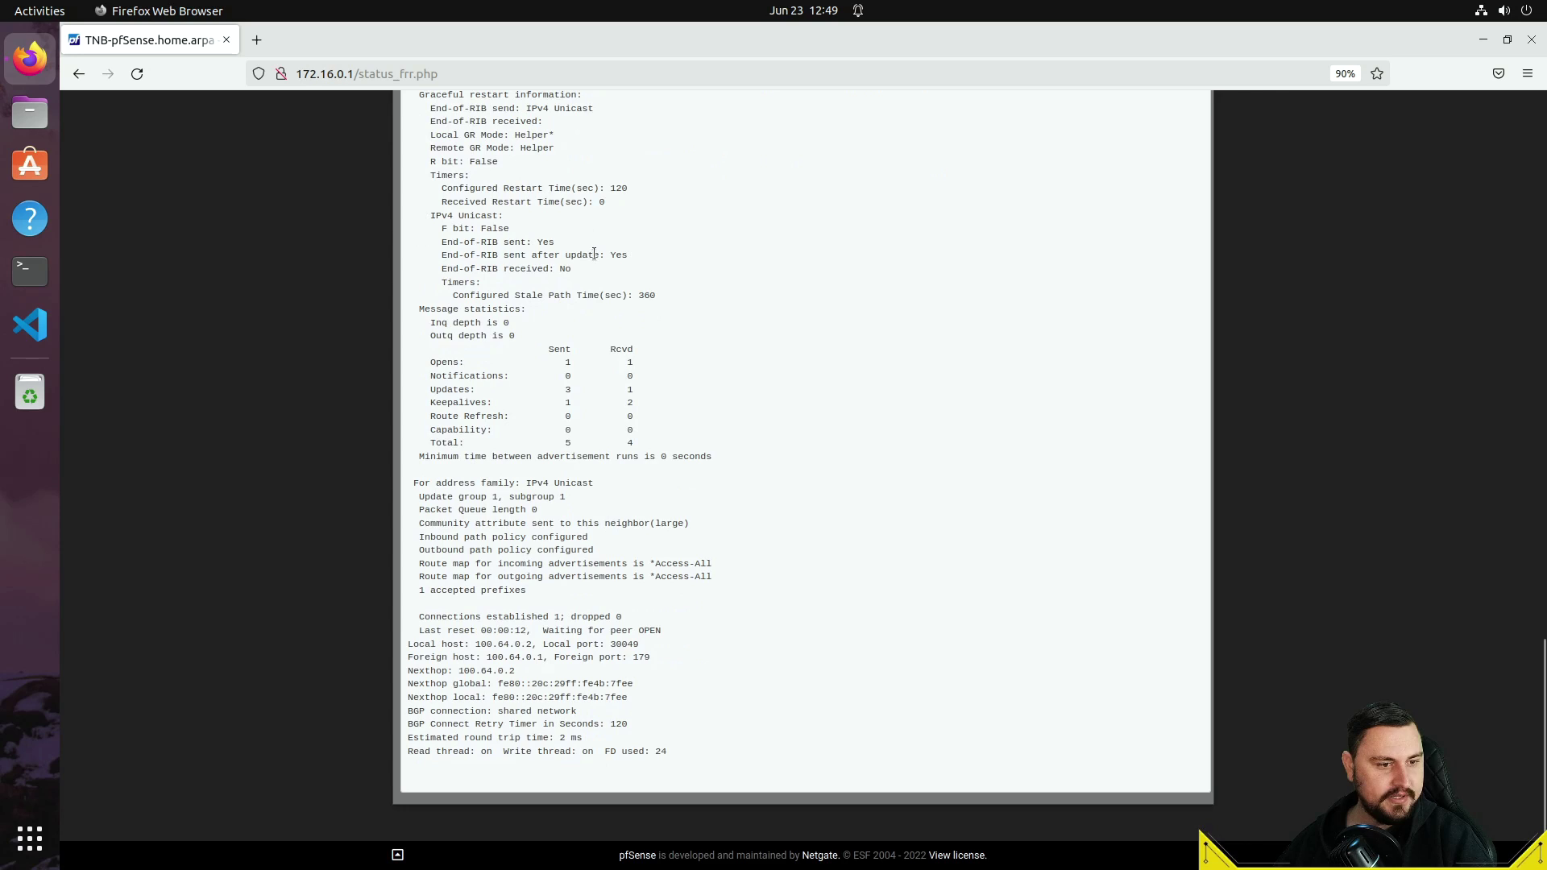
pyautogui.scroll(9, 594, 255)
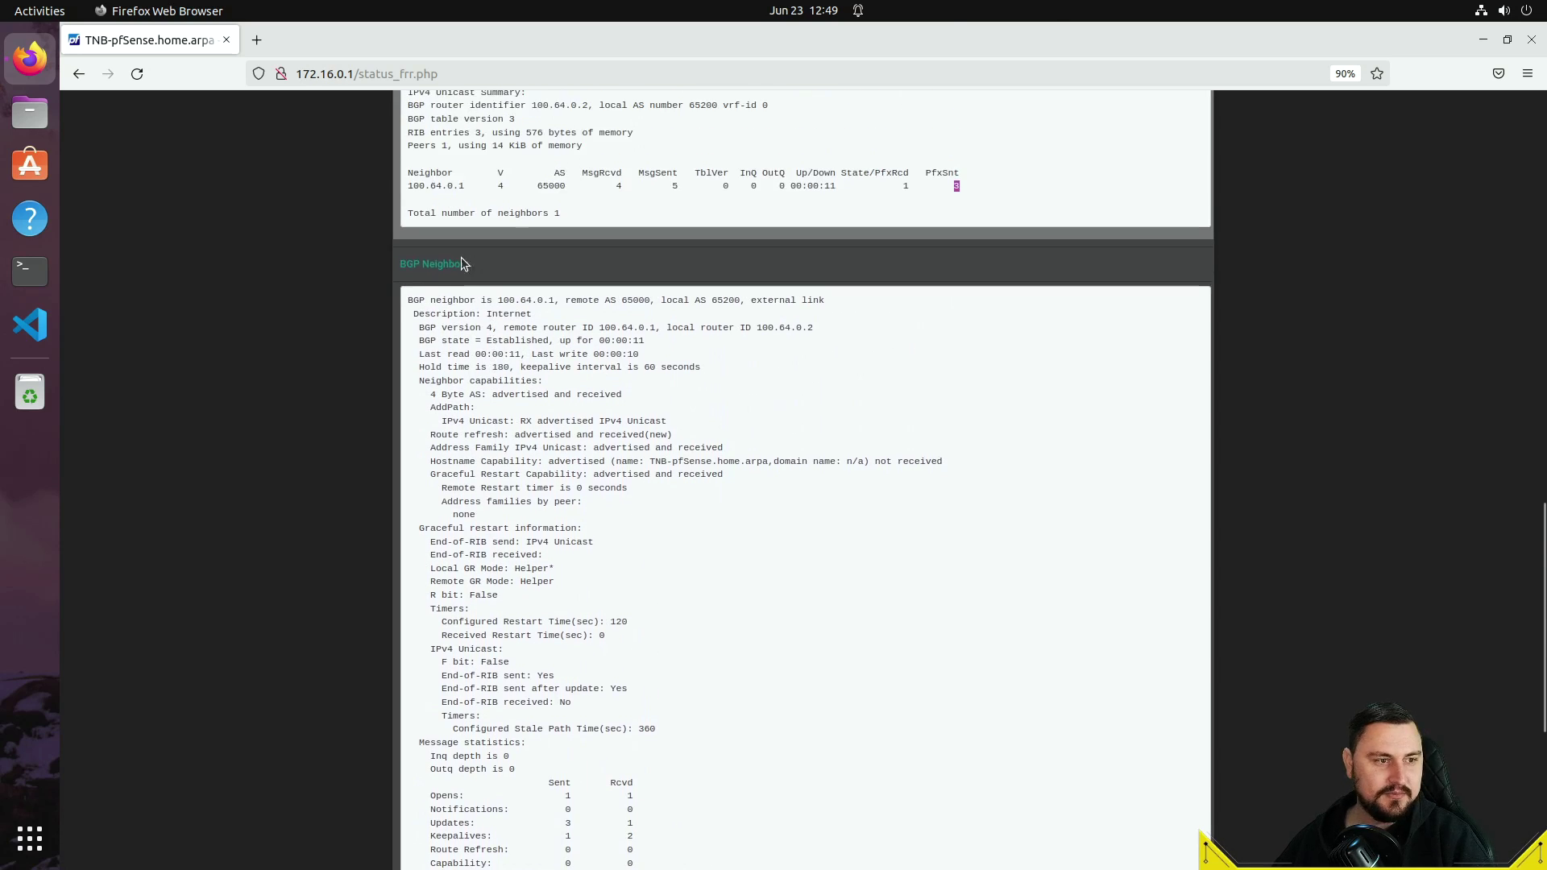
pyautogui.moveTo(442, 302); pyautogui.dragTo(709, 427)
pyautogui.scroll(-9, 709, 422)
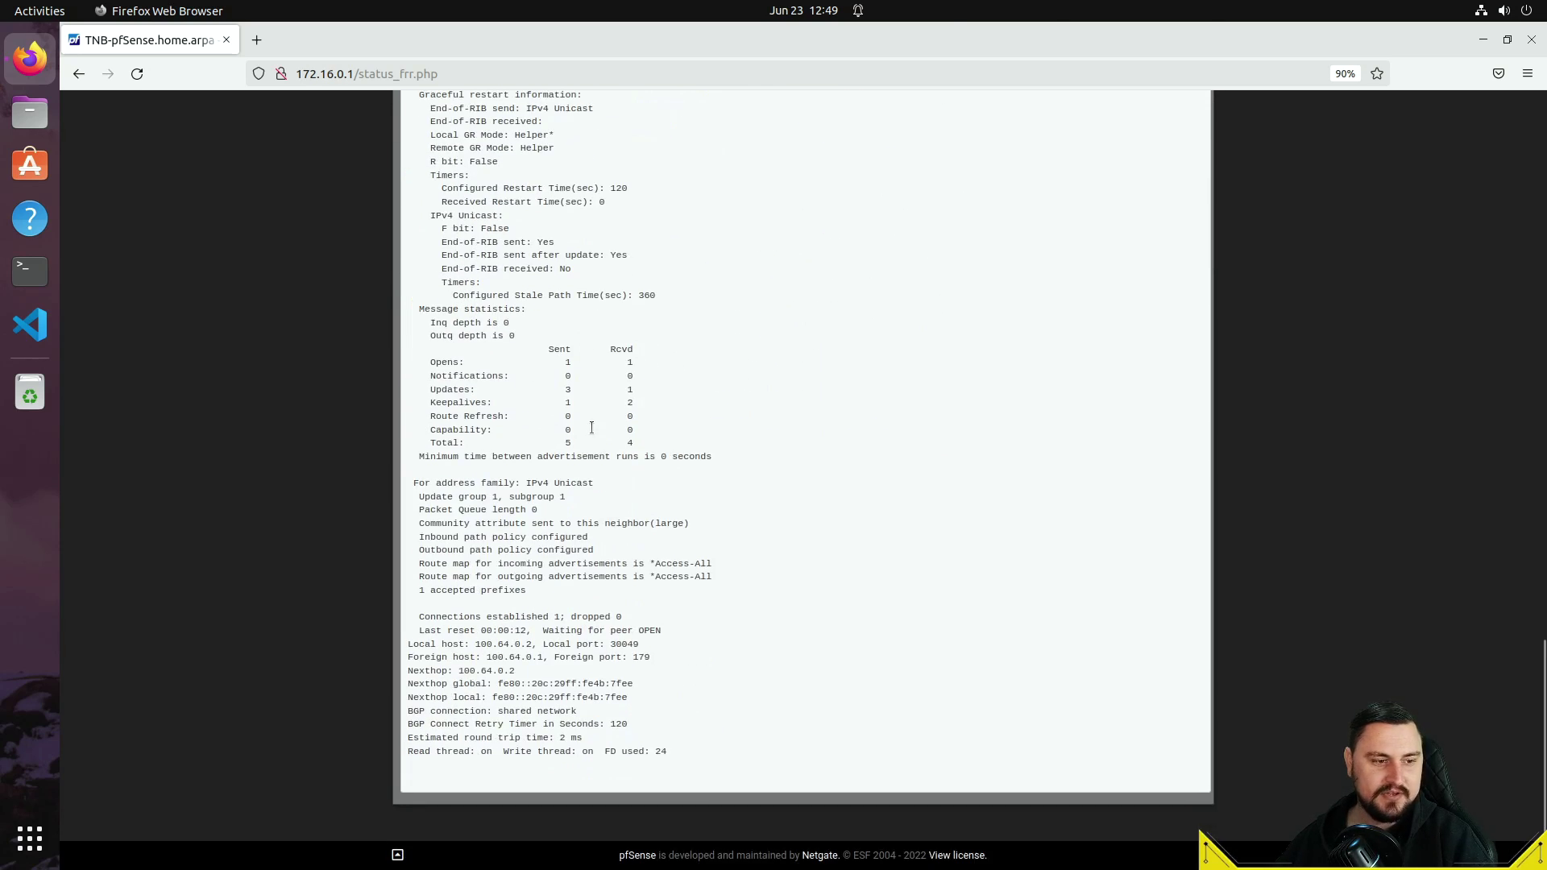
pyautogui.scroll(3, 686, 428)
pyautogui.scroll(20, 710, 424)
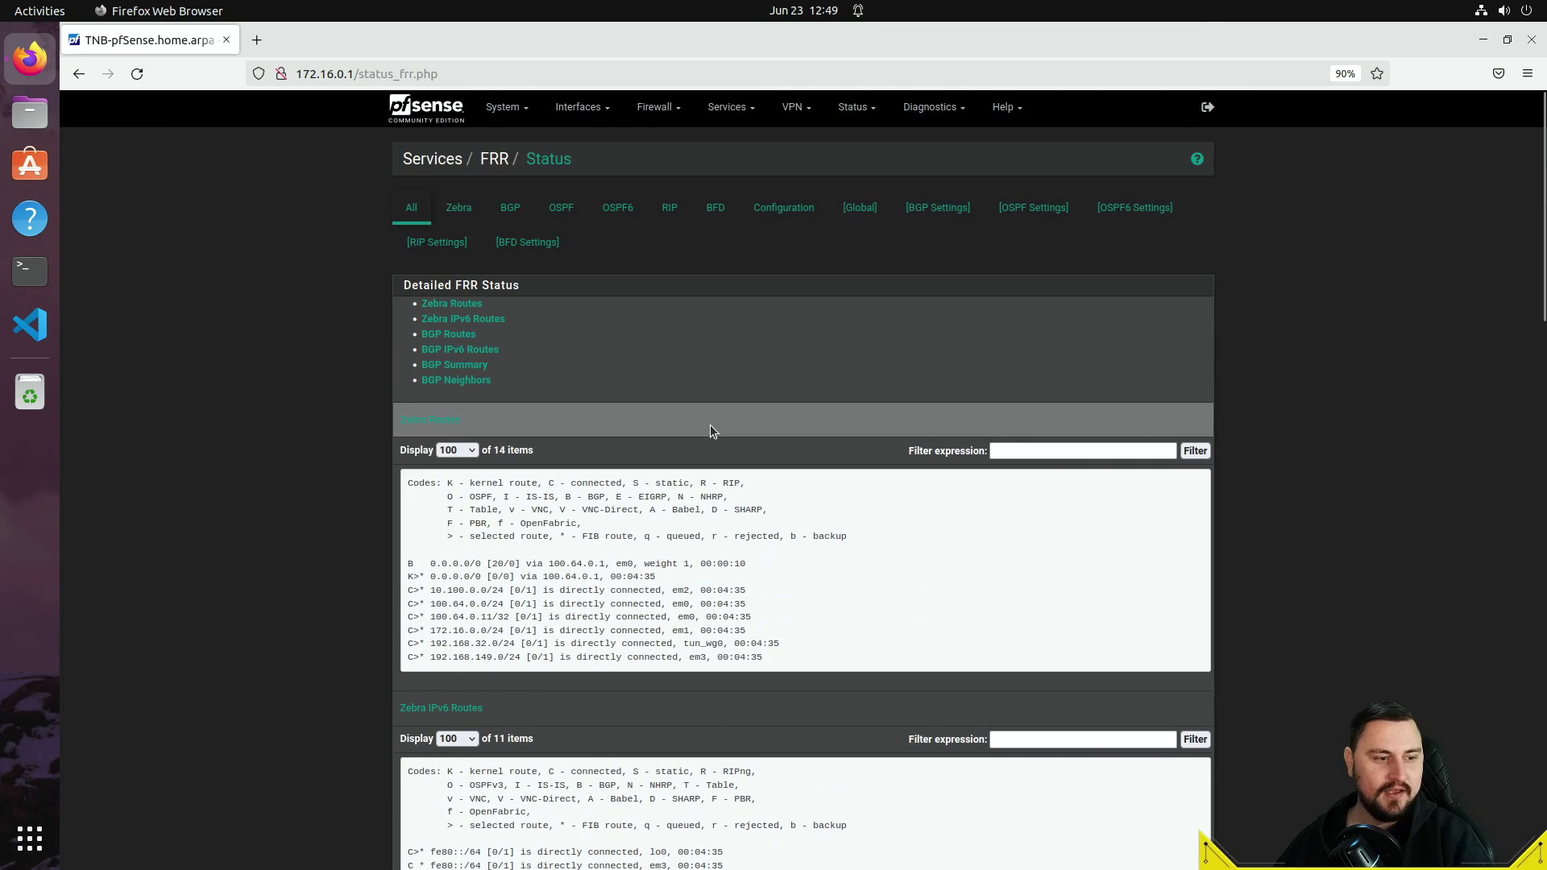
pyautogui.moveTo(432, 562); pyautogui.dragTo(672, 564)
pyautogui.tripleClick(753, 563)
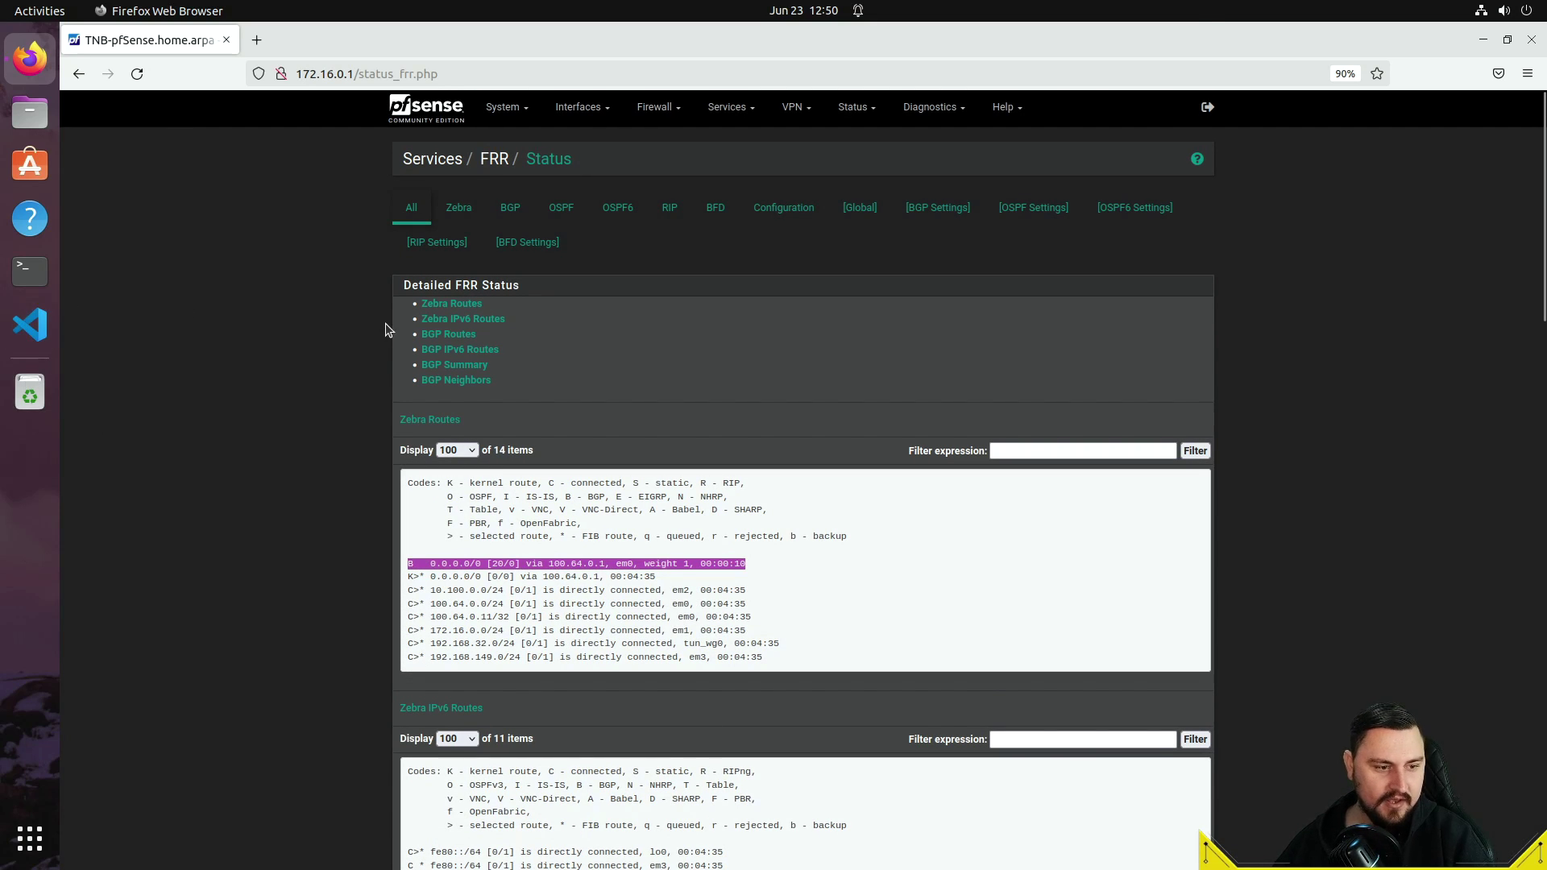
# Disable the WANGW gateway in the system routing settings and save it
pyautogui.click(520, 117)
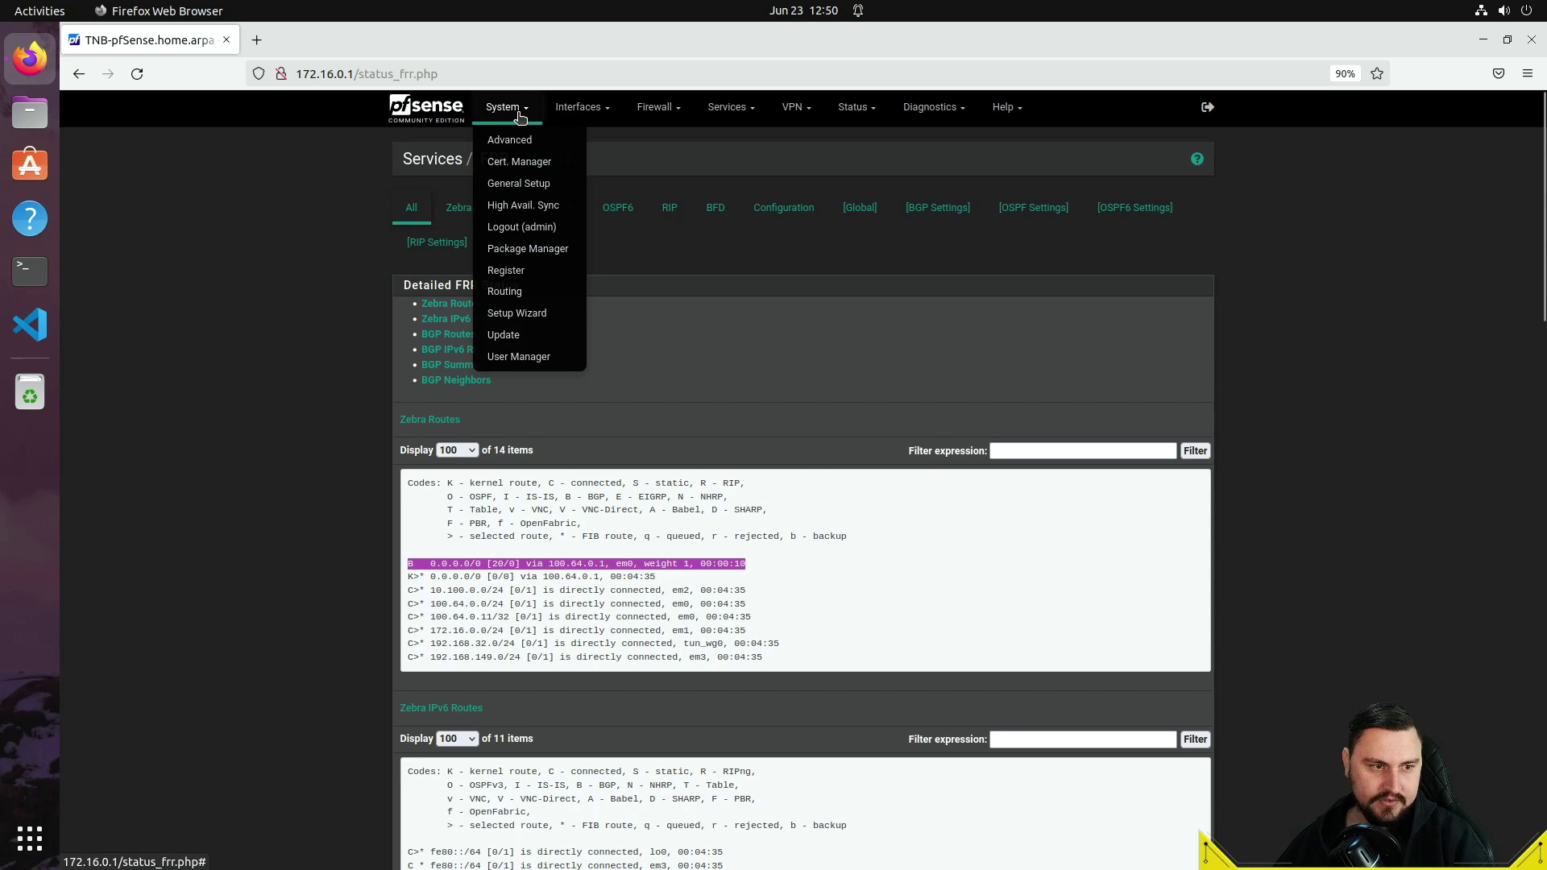
pyautogui.click(548, 293)
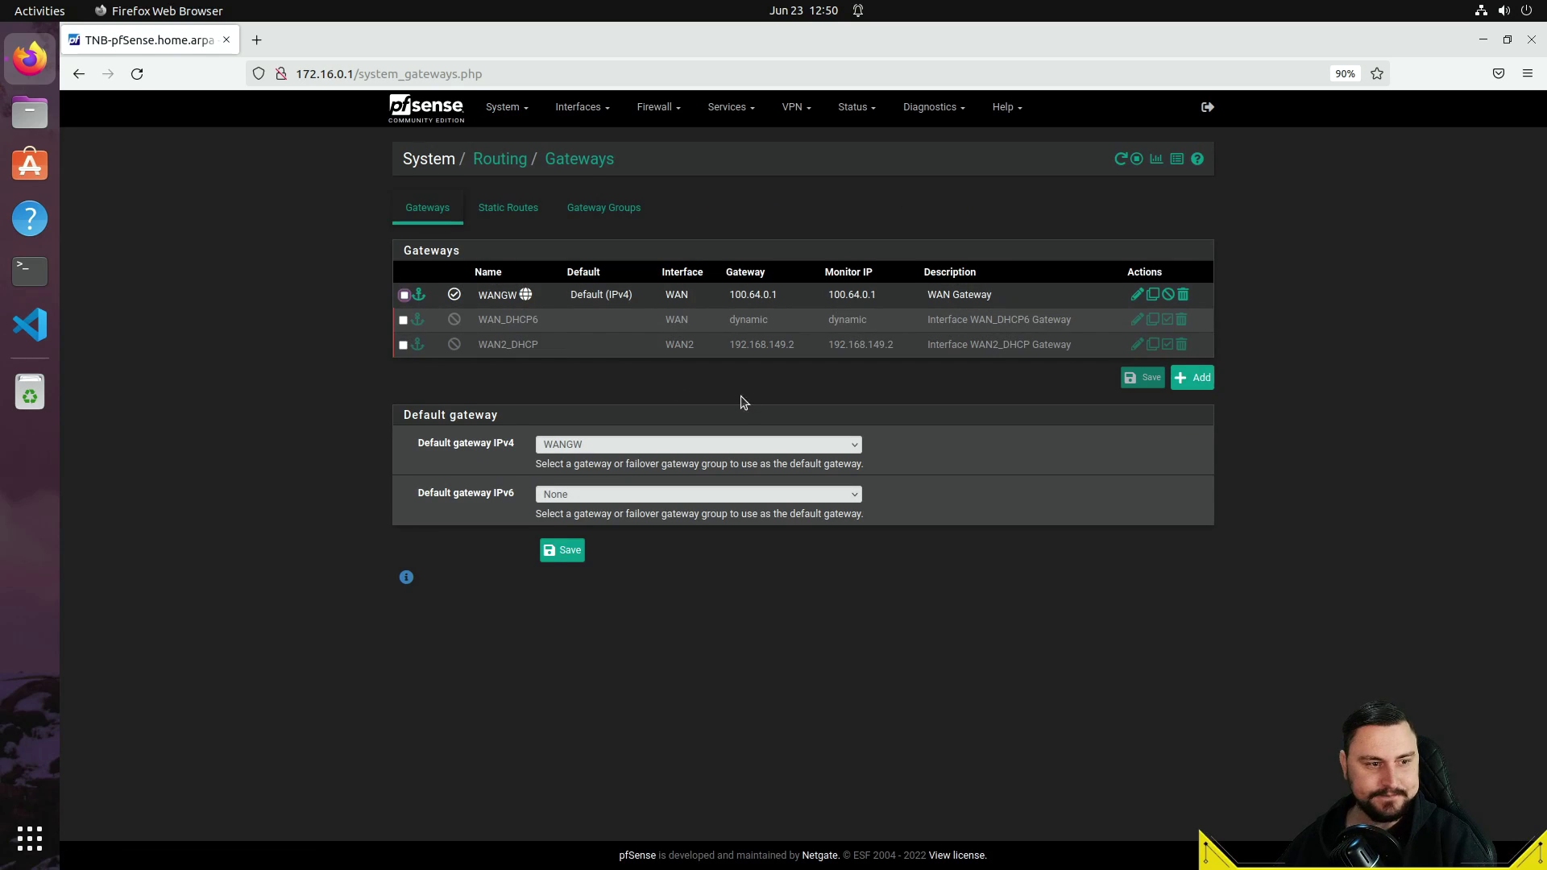
pyautogui.click(1137, 295)
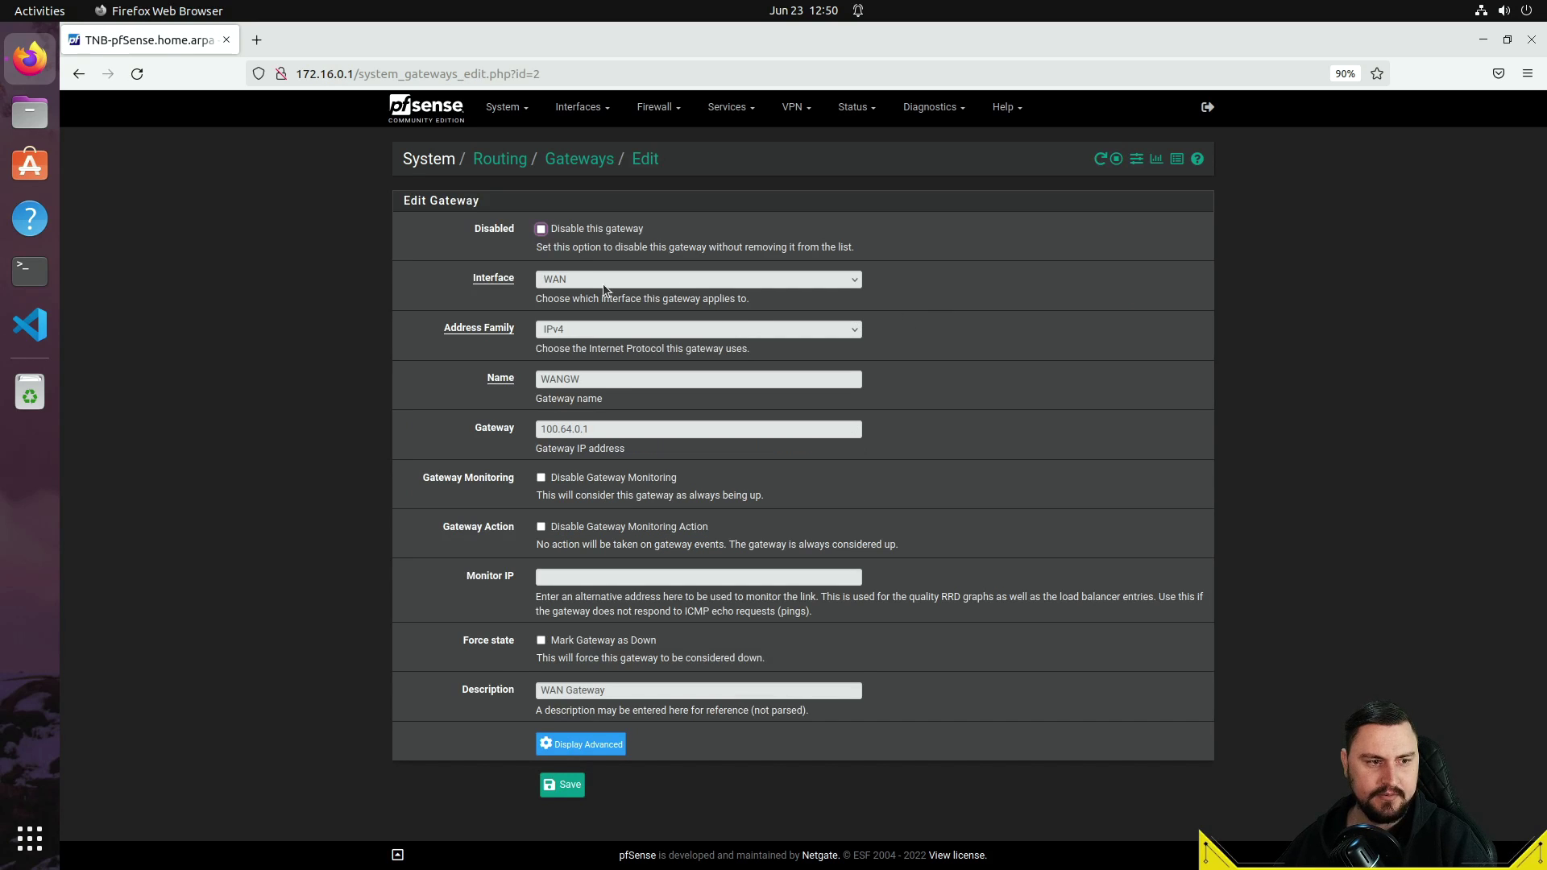
pyautogui.click(562, 785)
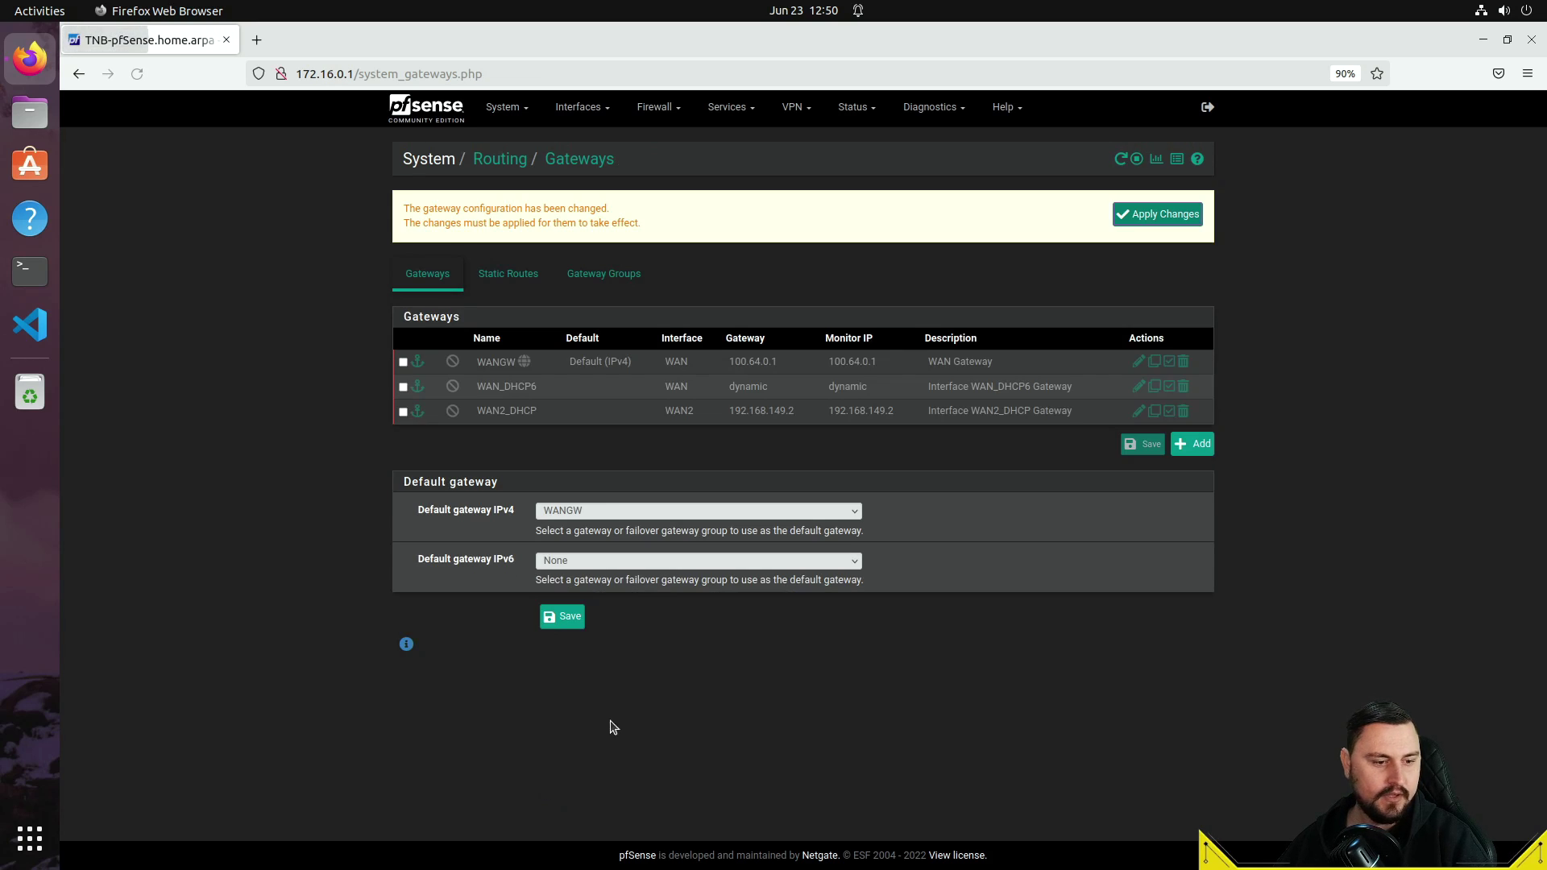
# Set the default IPv4 gateway to None, save it and apply the gateway changes
pyautogui.click(655, 515)
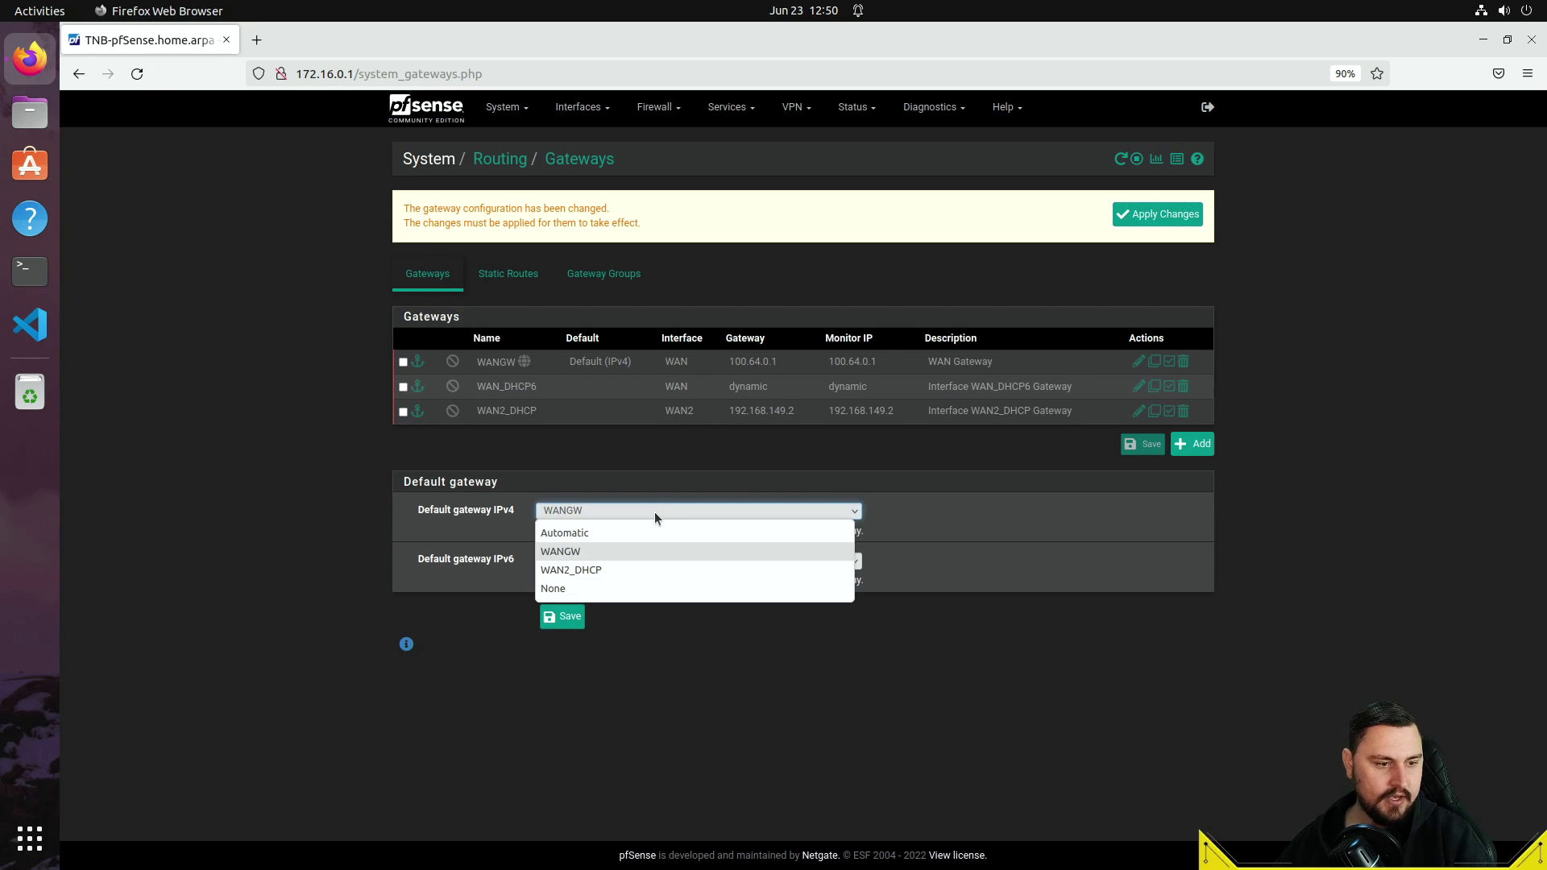
pyautogui.click(626, 585)
pyautogui.click(562, 617)
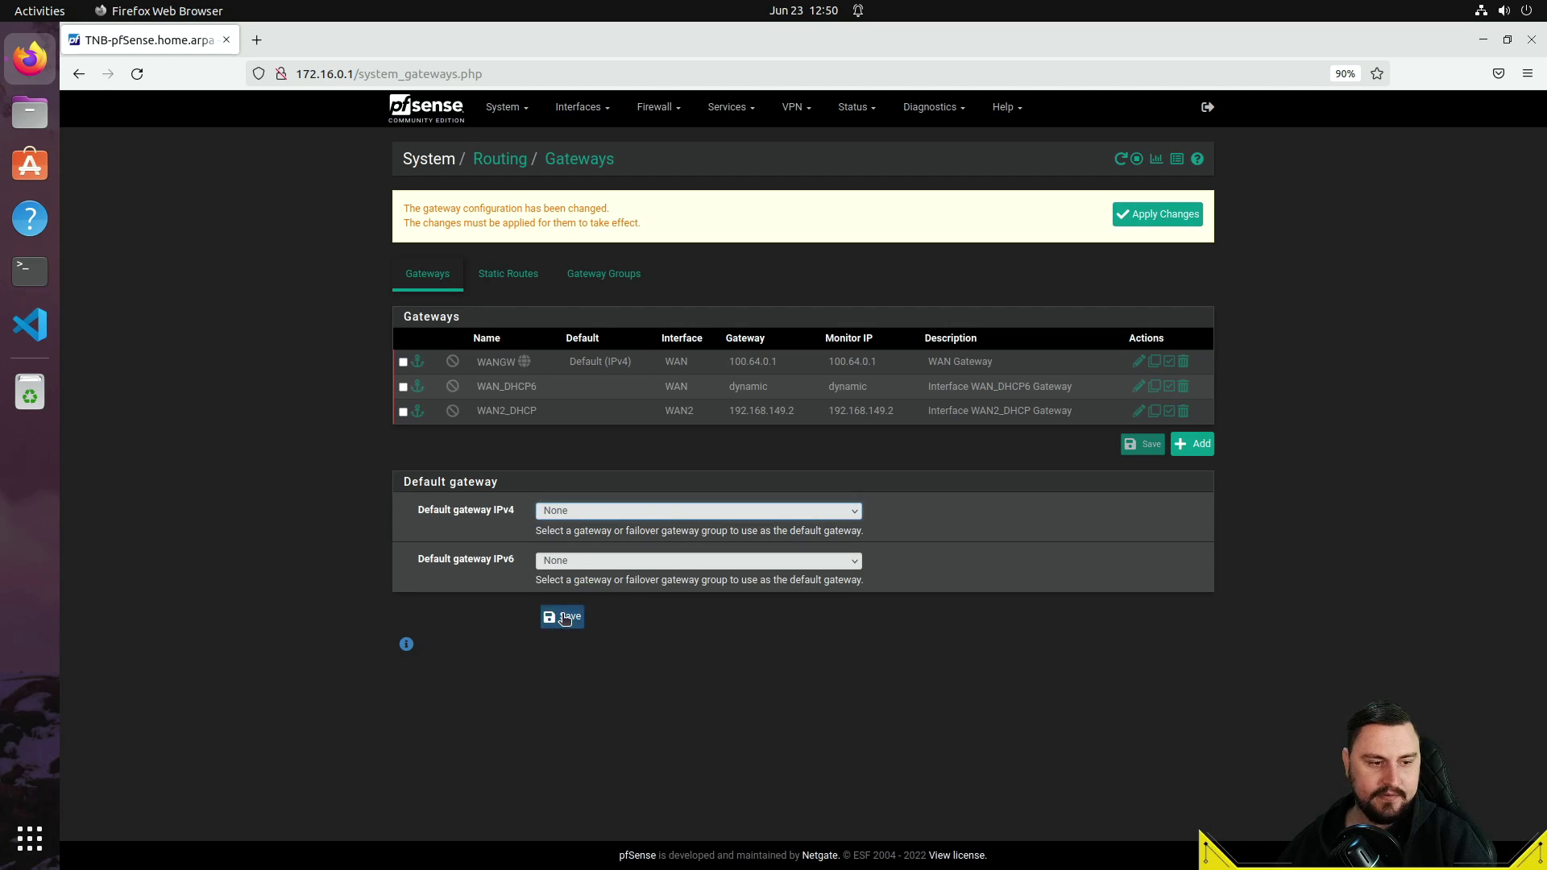
pyautogui.click(1151, 216)
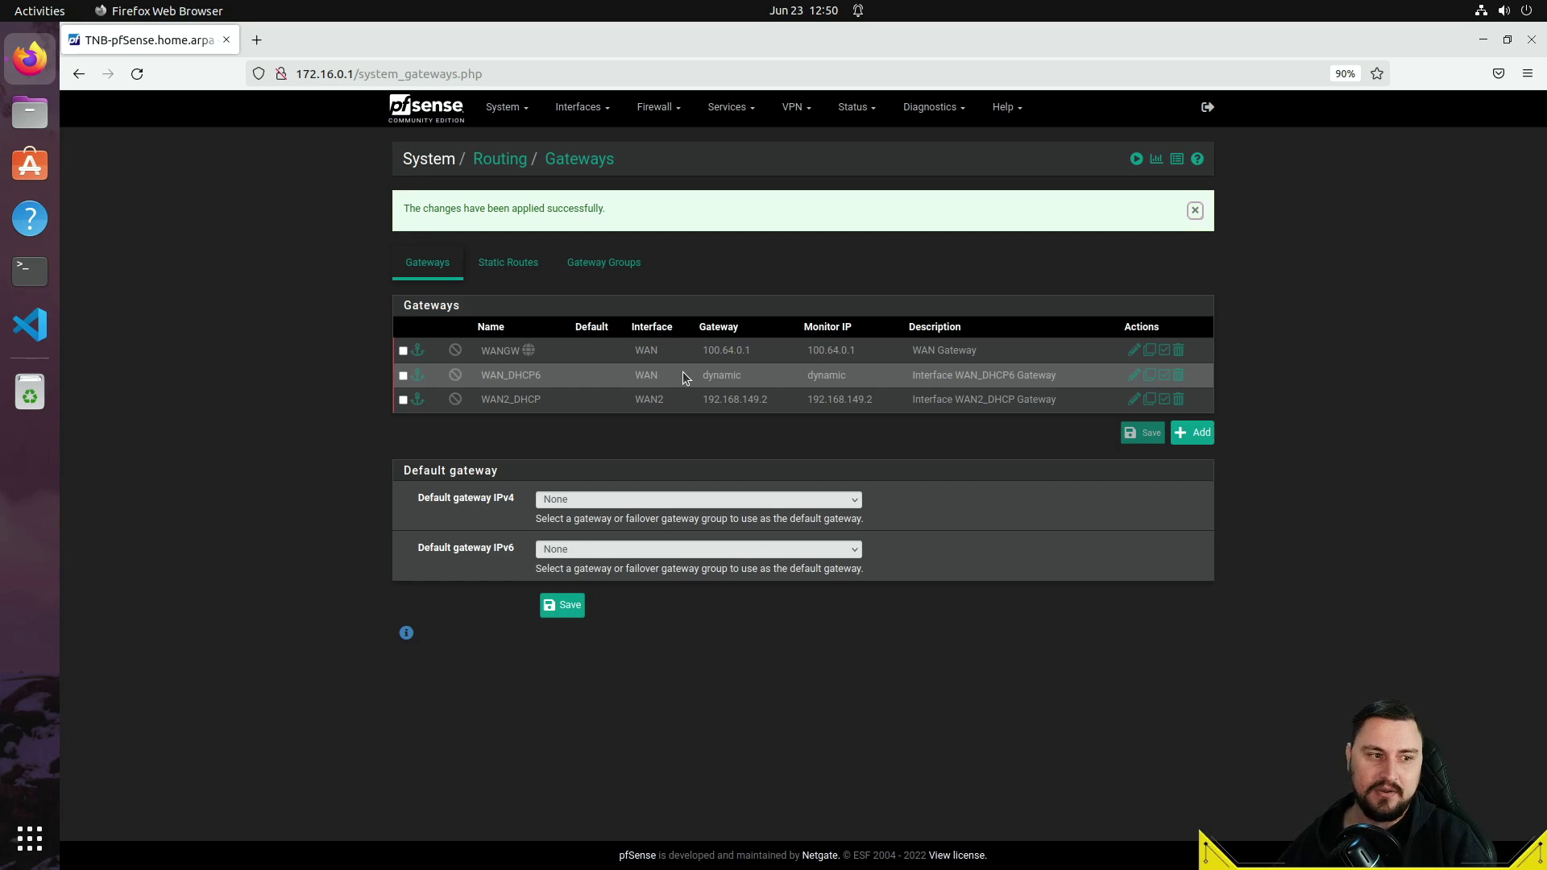
# Reopen the detailed FRR status to check the routes without the static default gateway
pyautogui.click(871, 118)
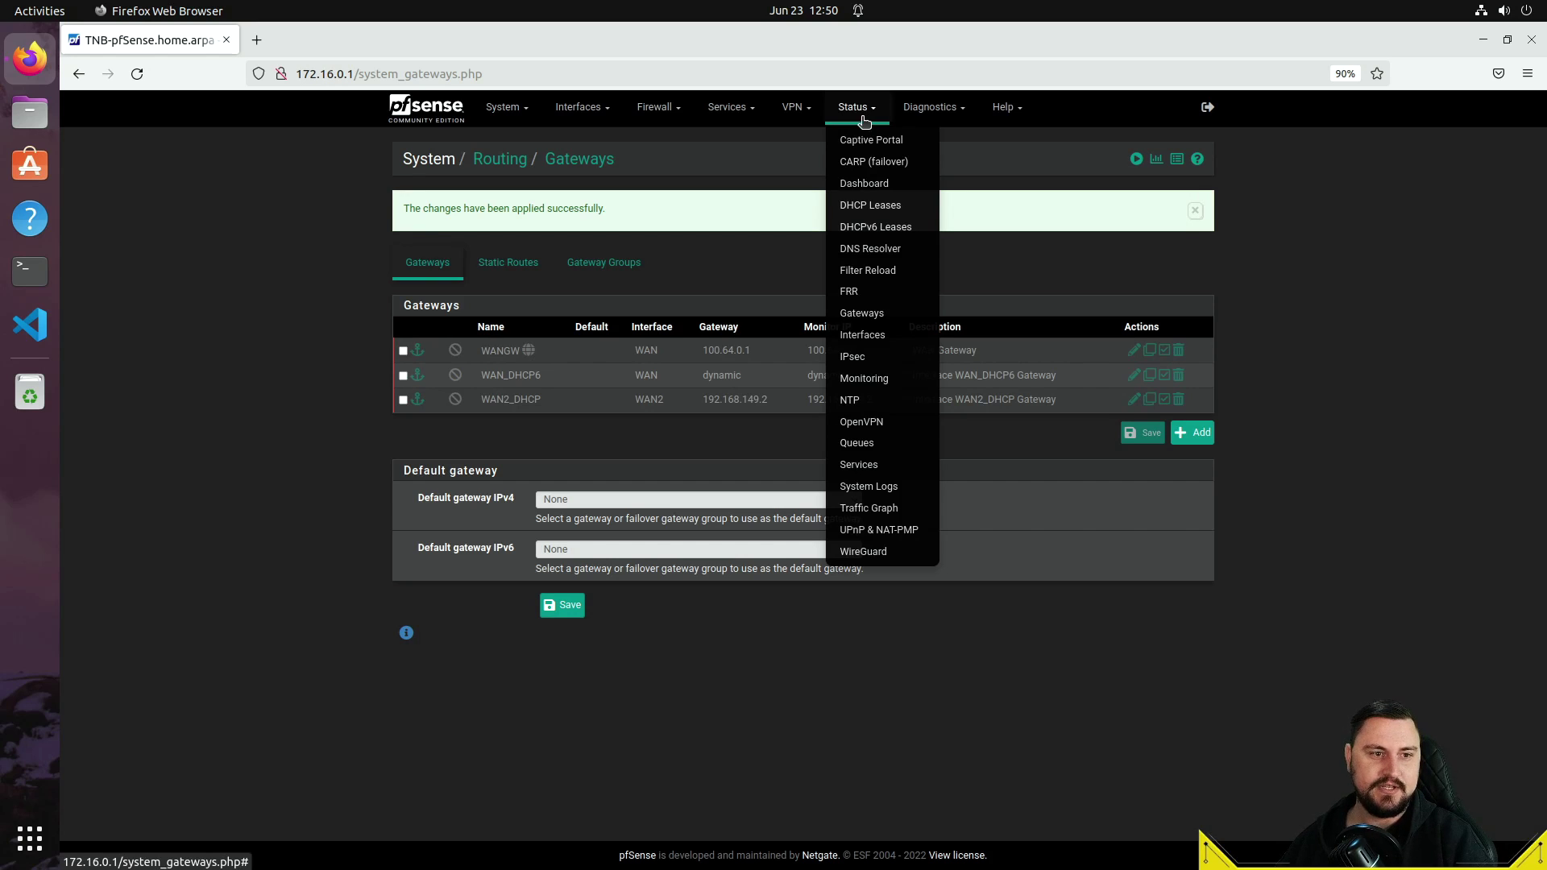
pyautogui.click(728, 113)
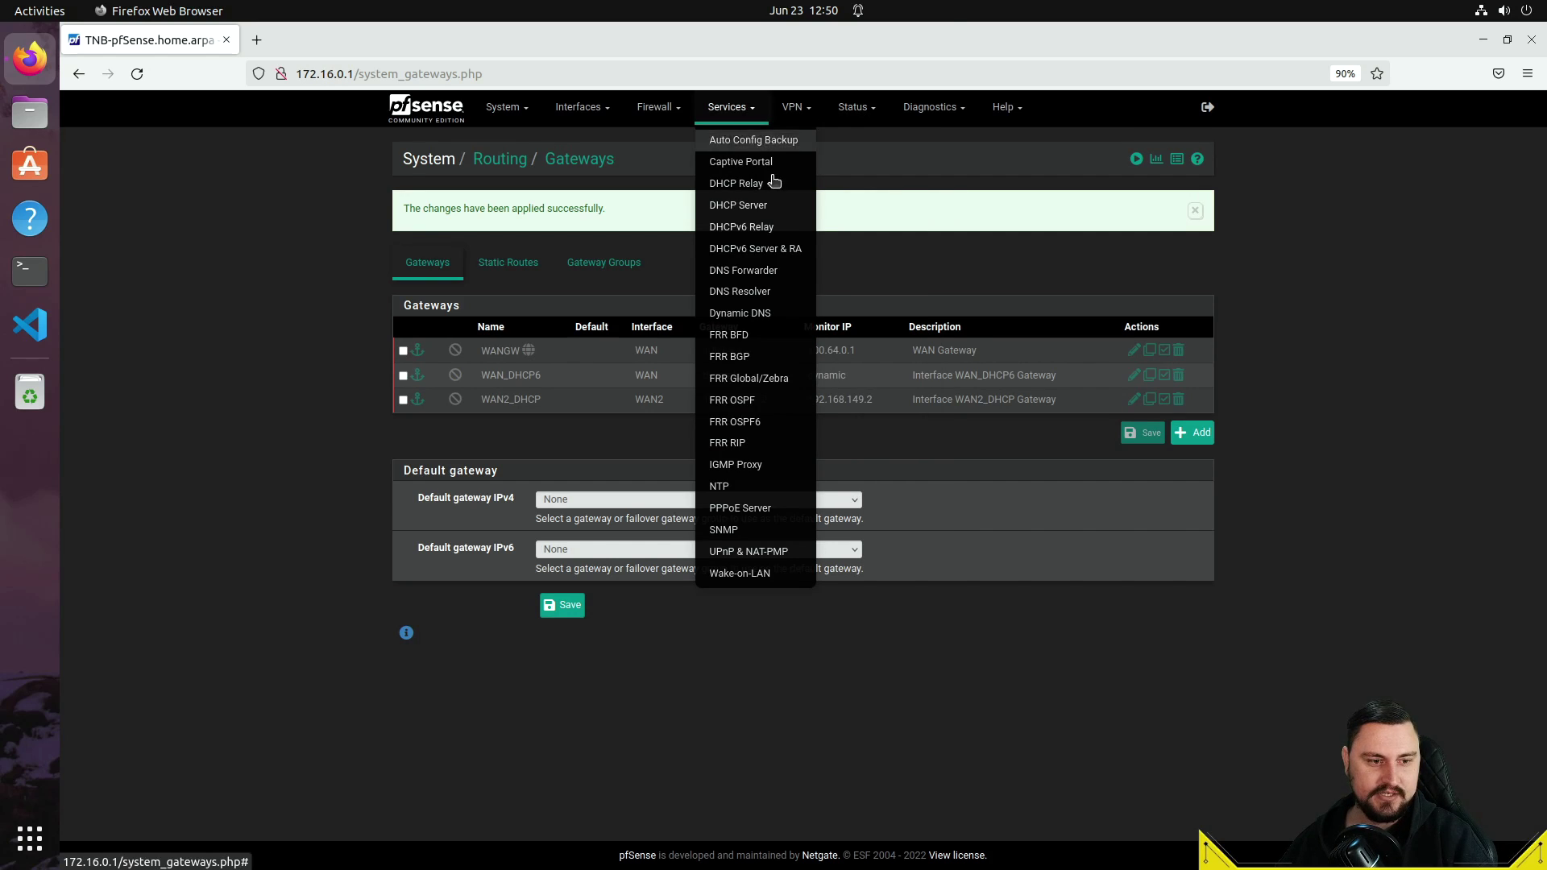
pyautogui.click(739, 379)
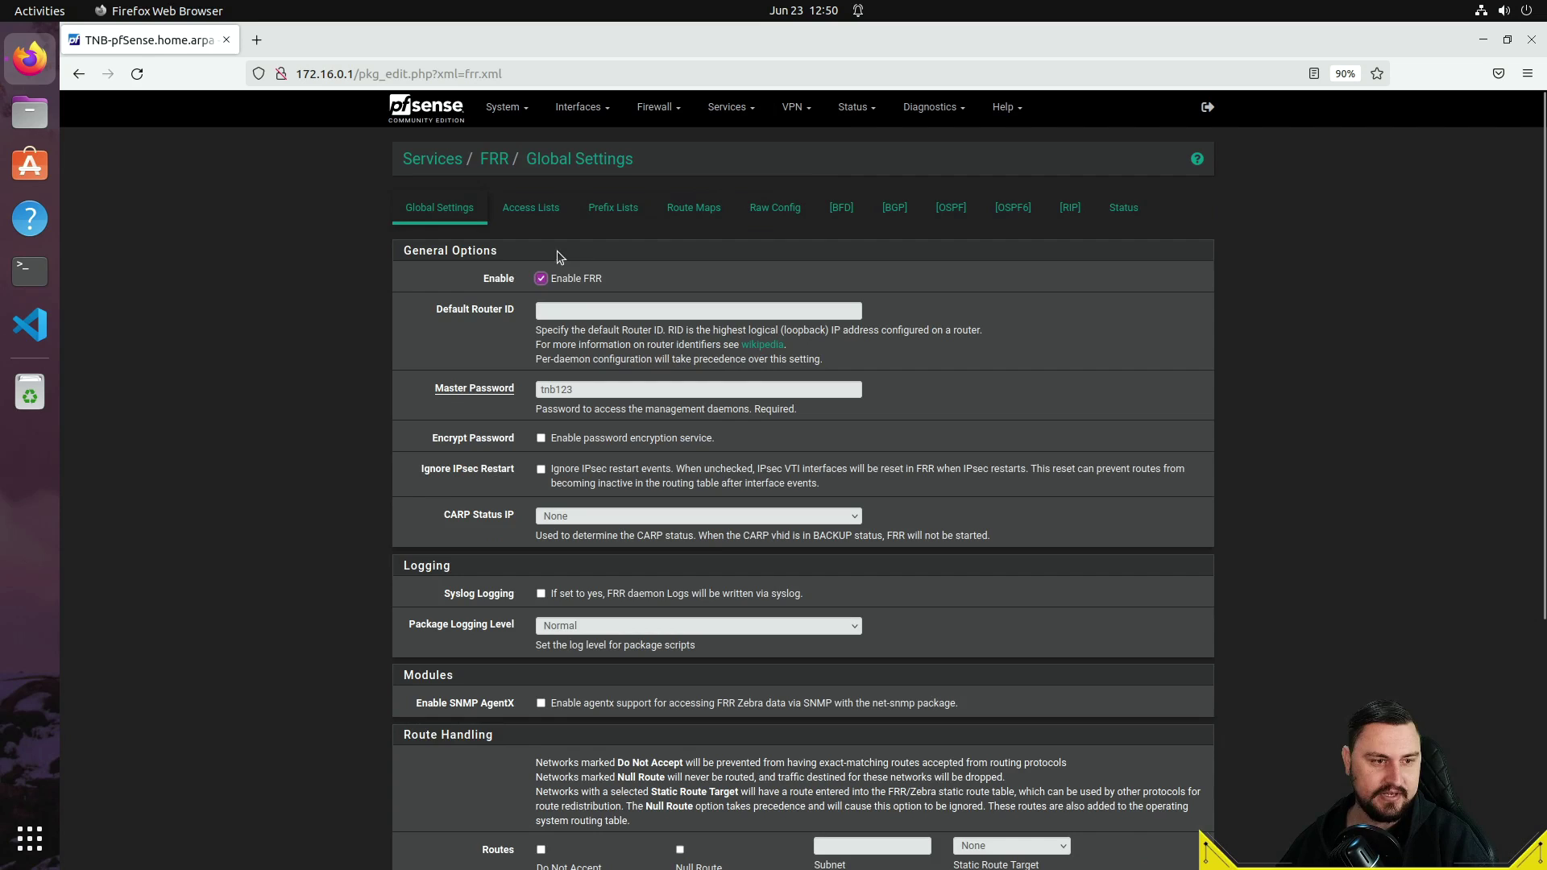
pyautogui.click(1112, 208)
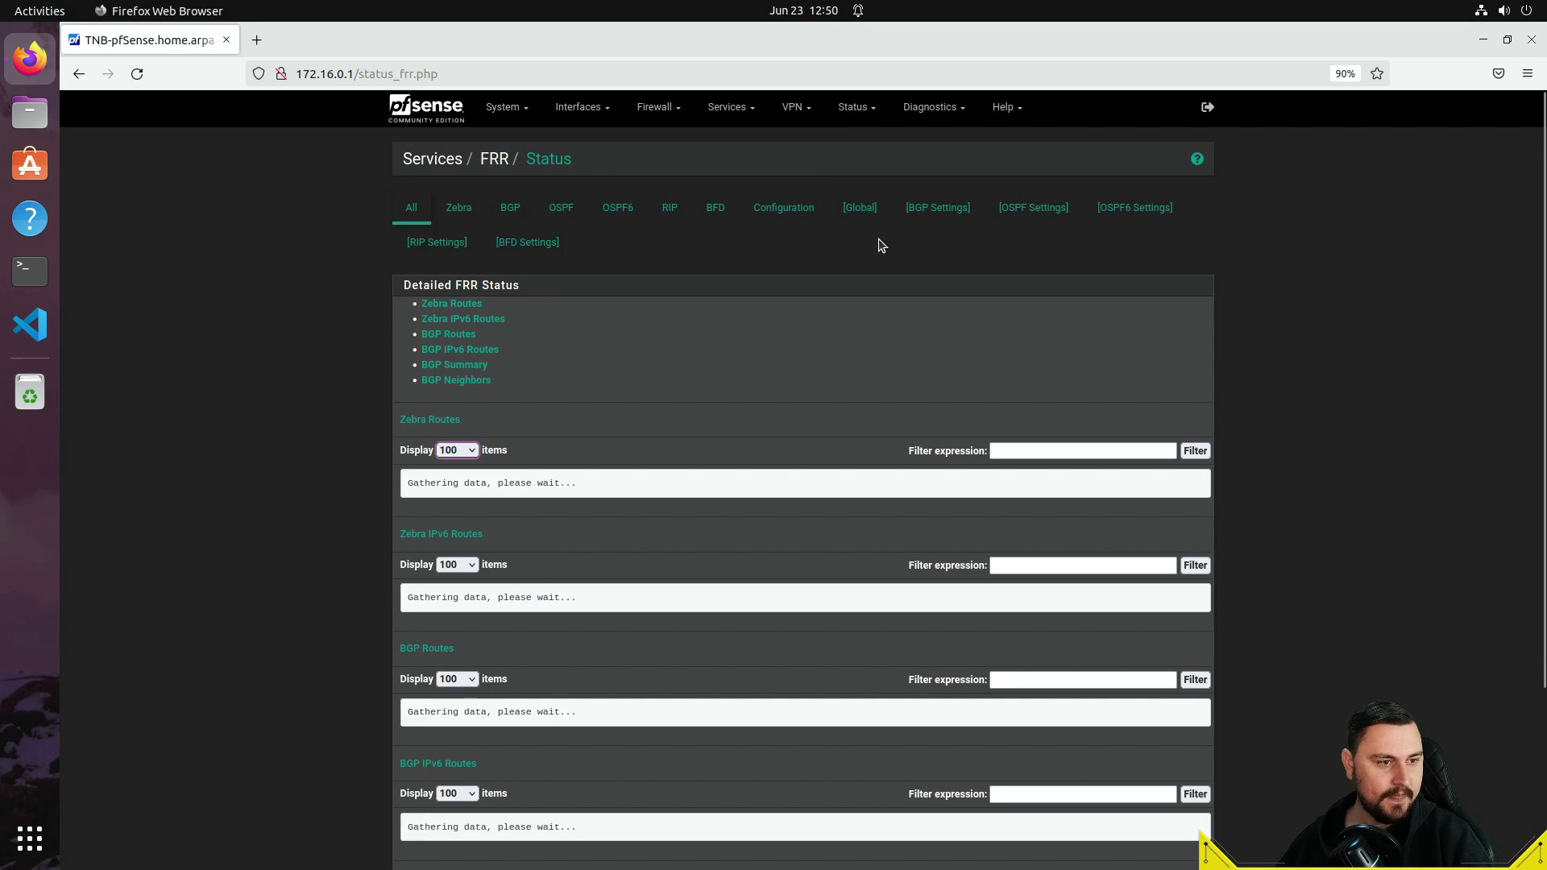
pyautogui.scroll(-3, 548, 448)
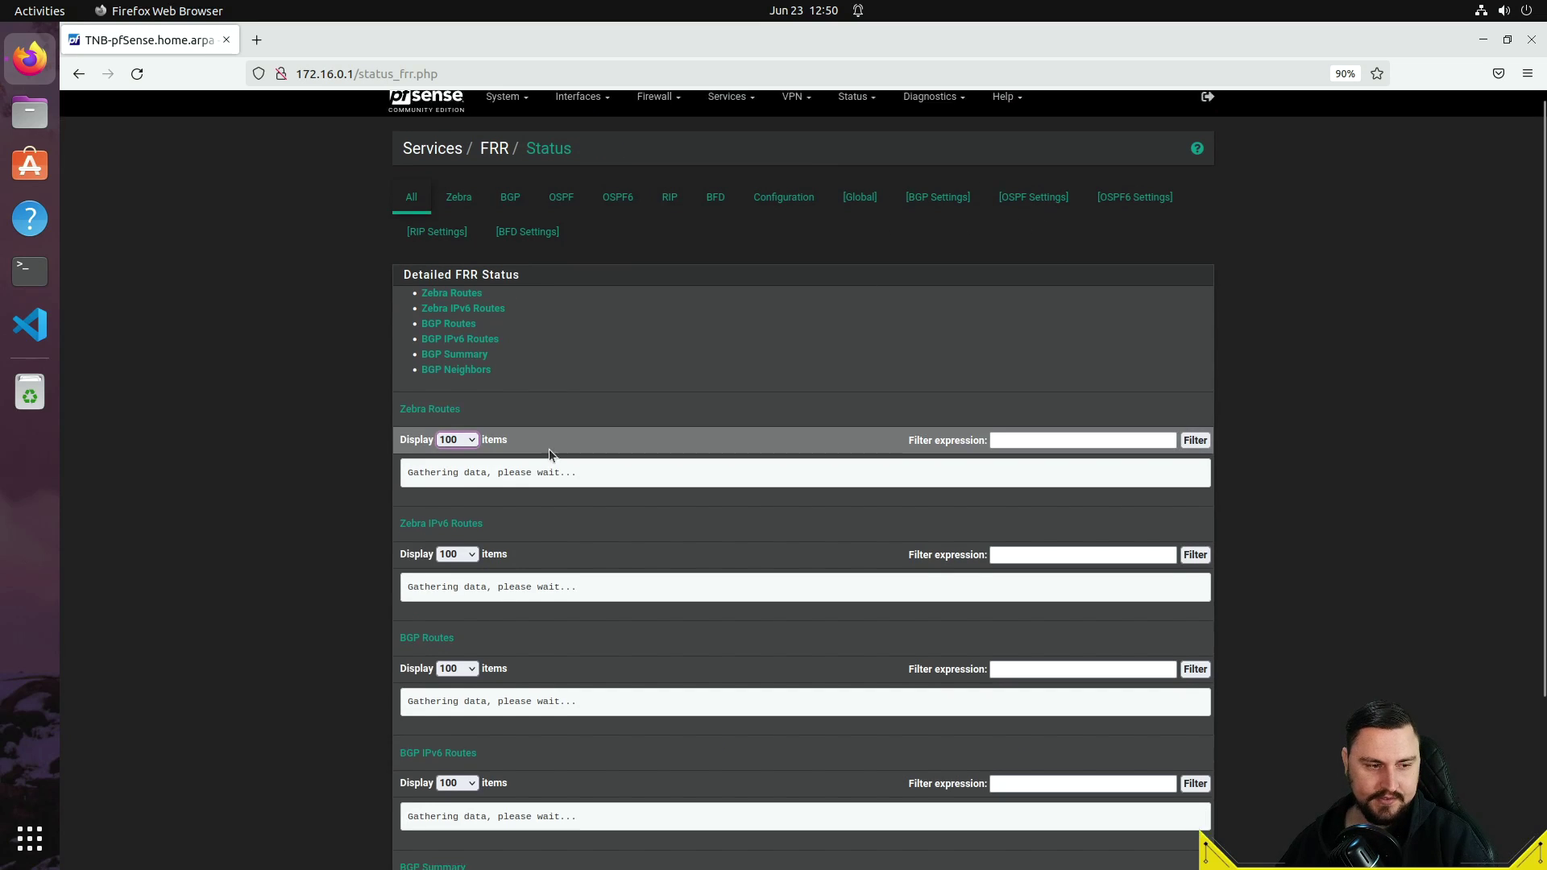